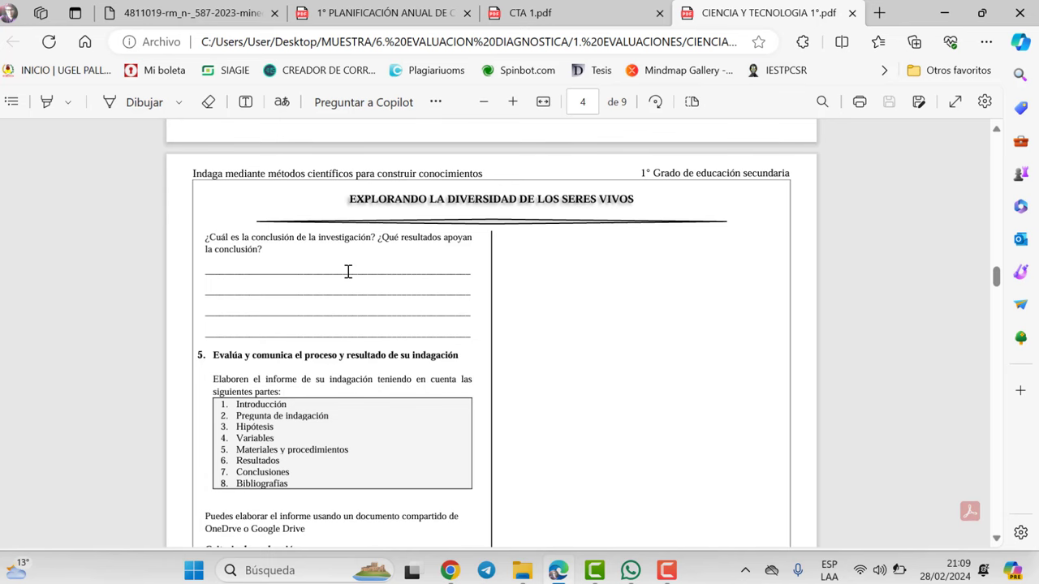
Examine the report outline and the "Criterio de evaluación" section with its learning criteria table on page 4
{"action": "scroll", "coordinate": [394, 287], "scroll_direction": "down", "scroll_amount": 8}
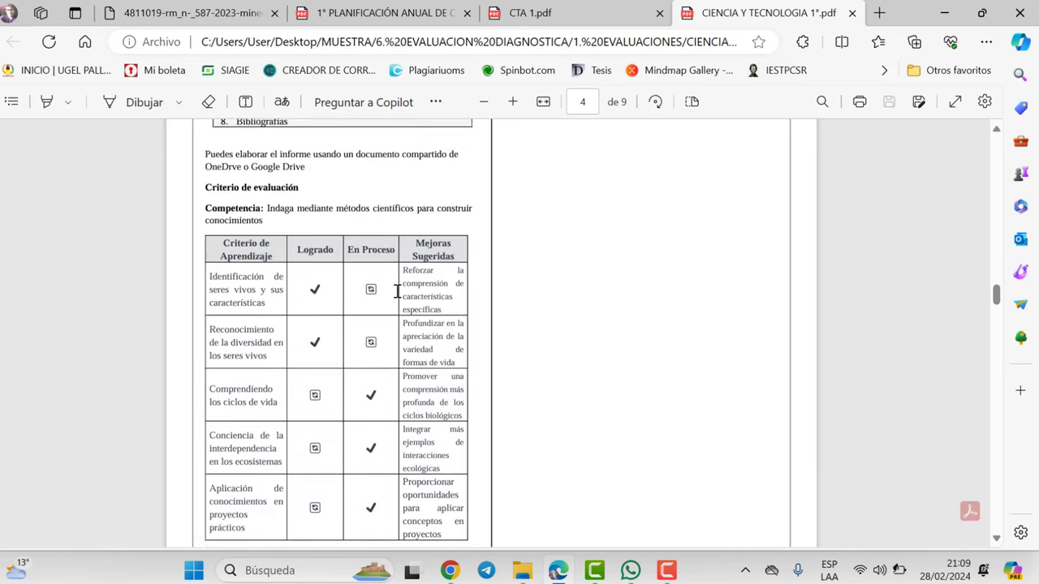
{"action": "scroll", "coordinate": [401, 297], "scroll_direction": "up", "scroll_amount": 2}
{"action": "scroll", "coordinate": [401, 297], "scroll_direction": "up", "scroll_amount": 3}
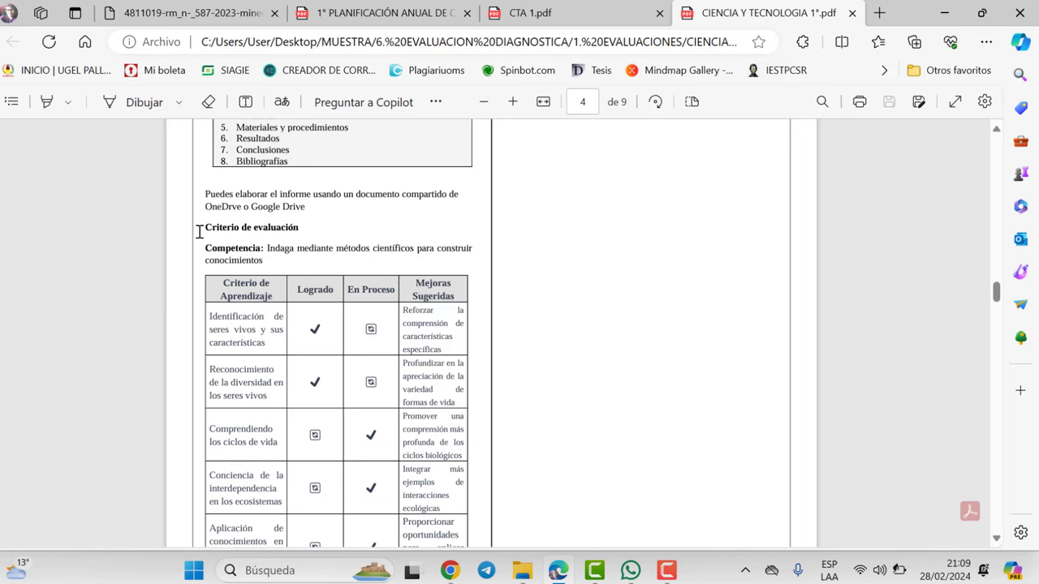
{"action": "left_click_drag", "start_coordinate": [205, 227], "coordinate": [299, 229]}
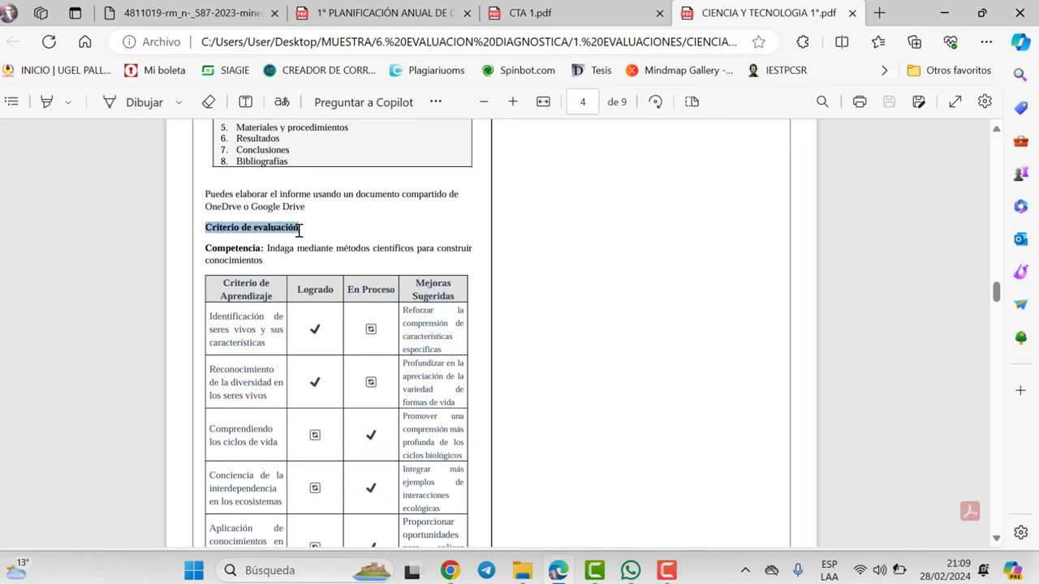
{"action": "left_click", "coordinate": [271, 261]}
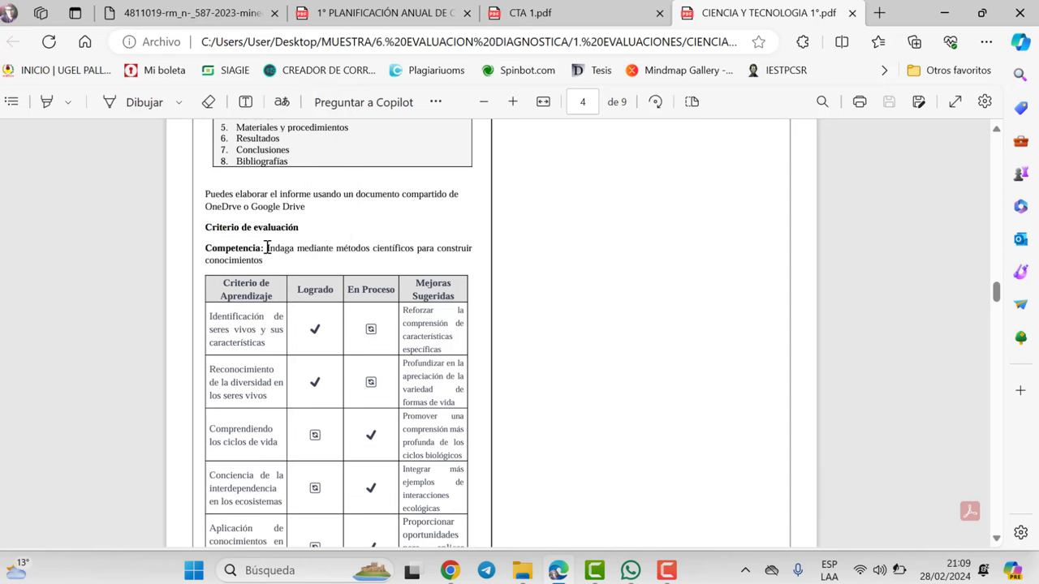
Review the competency and capacity table of "Descifrando los misterios del origen y desarrollo del universo" on page 5
{"action": "scroll", "coordinate": [352, 279], "scroll_direction": "down", "scroll_amount": 3}
{"action": "scroll", "coordinate": [353, 279], "scroll_direction": "down", "scroll_amount": 5}
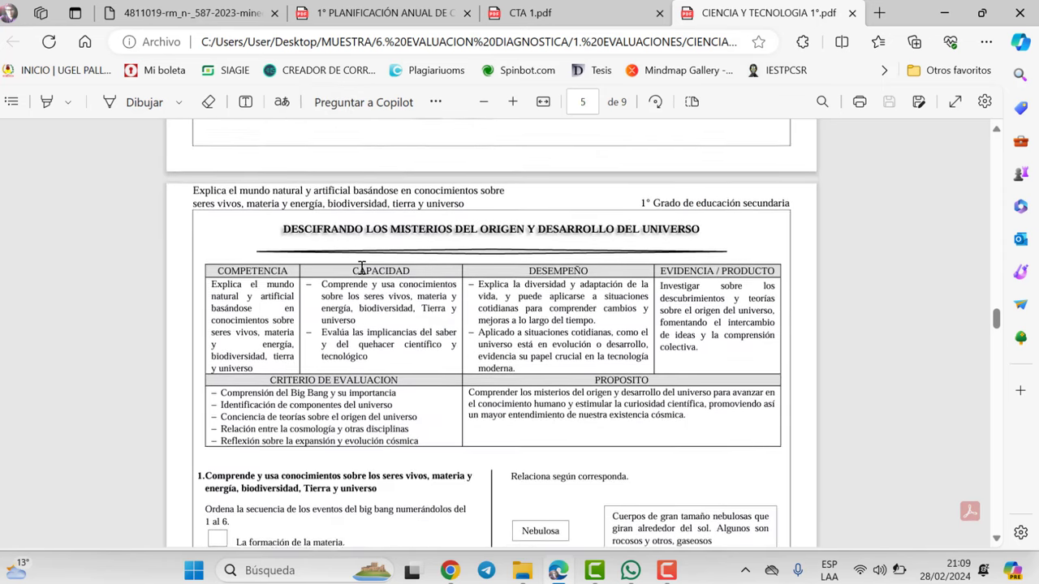
{"action": "left_click_drag", "start_coordinate": [265, 302], "coordinate": [225, 228]}
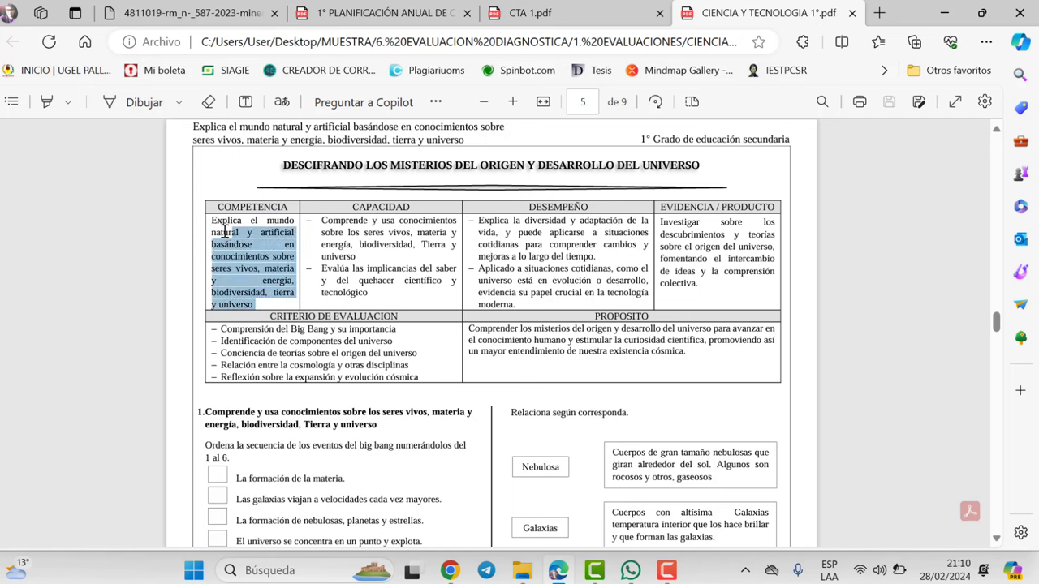
{"action": "left_click", "coordinate": [399, 305]}
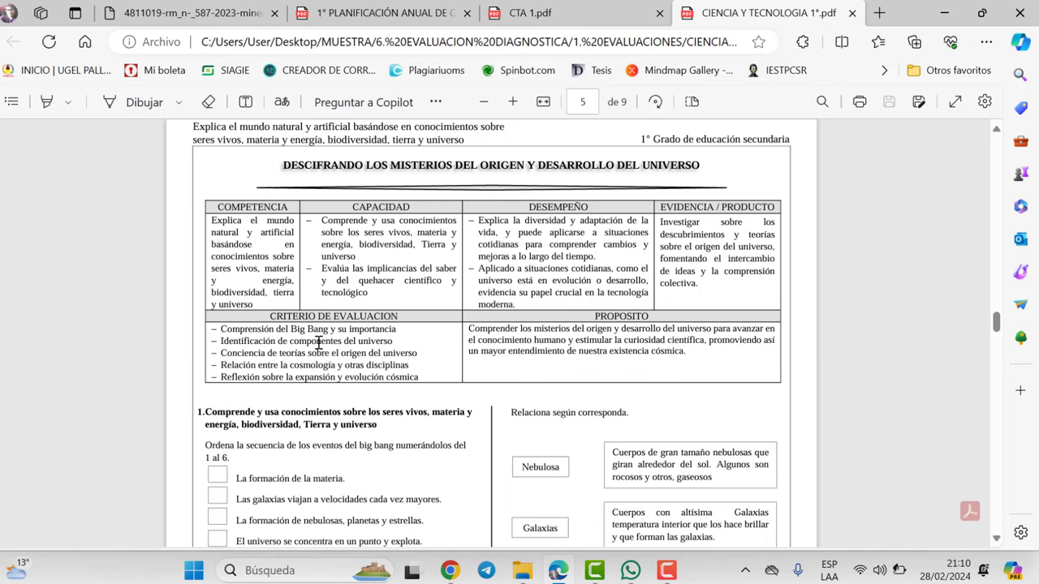
Examine page 5's two numbered activities, highlighting the headings on using knowledge and evaluating the implications of science and technology
{"action": "scroll", "coordinate": [592, 340], "scroll_direction": "down", "scroll_amount": 2}
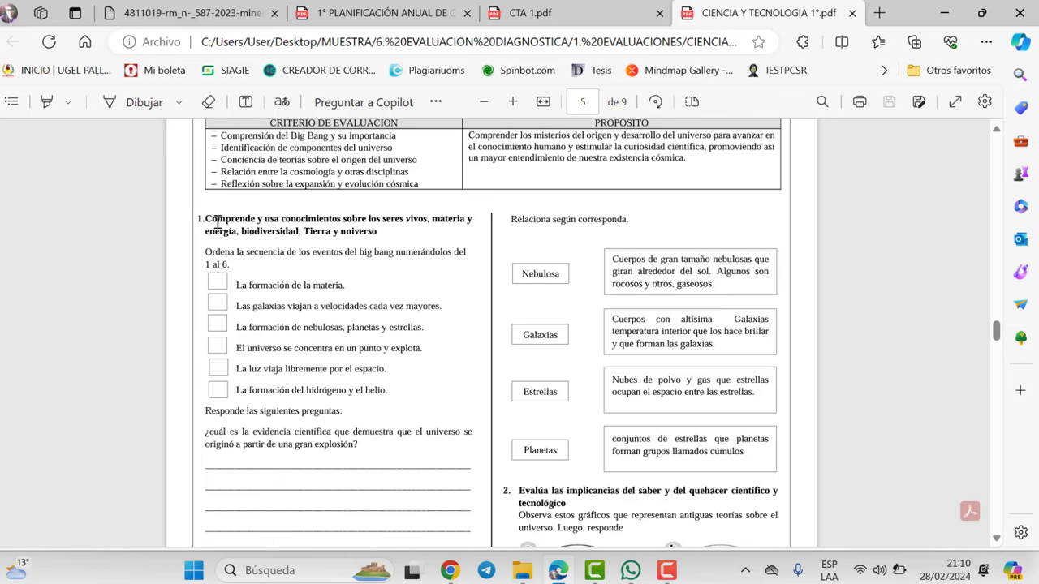
{"action": "left_click_drag", "start_coordinate": [390, 233], "coordinate": [206, 217]}
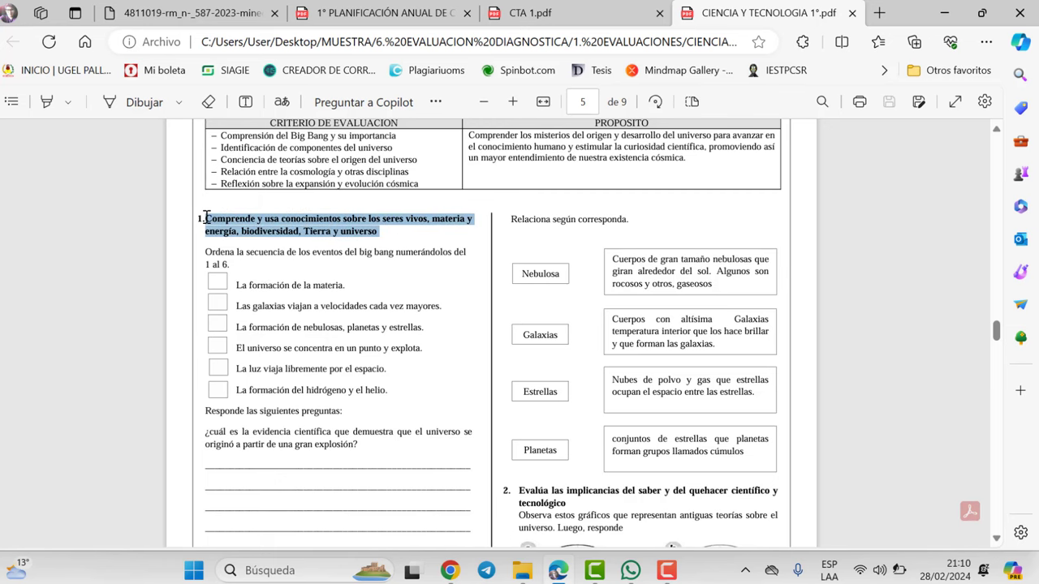
{"action": "scroll", "coordinate": [430, 282], "scroll_direction": "down", "scroll_amount": 3}
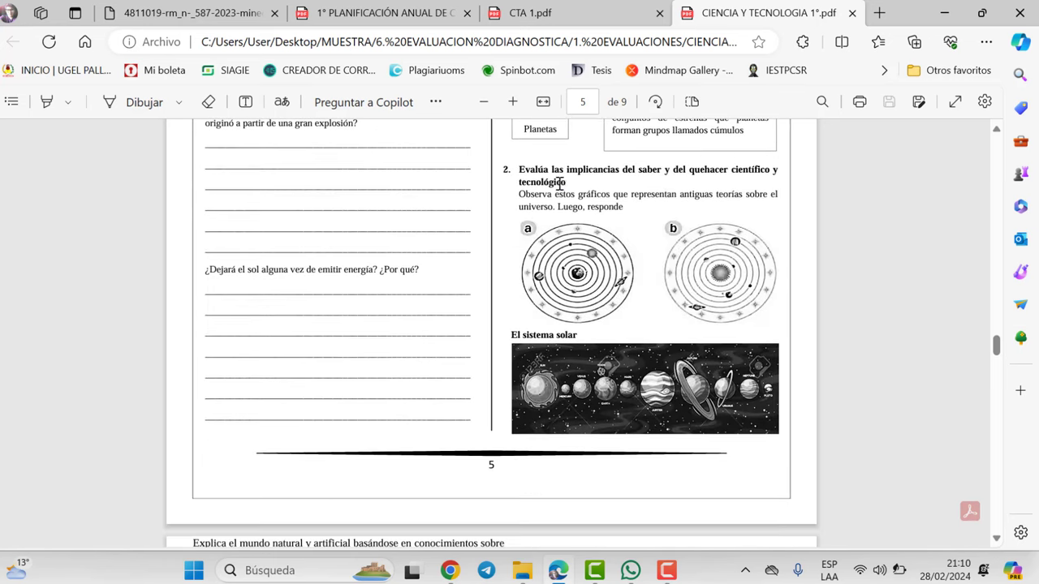
{"action": "left_click_drag", "start_coordinate": [559, 183], "coordinate": [519, 169]}
{"action": "left_click", "coordinate": [516, 249]}
Examine the graph comparison questions and the evaluation criteria table on page 6
{"action": "scroll", "coordinate": [501, 268], "scroll_direction": "down", "scroll_amount": 4}
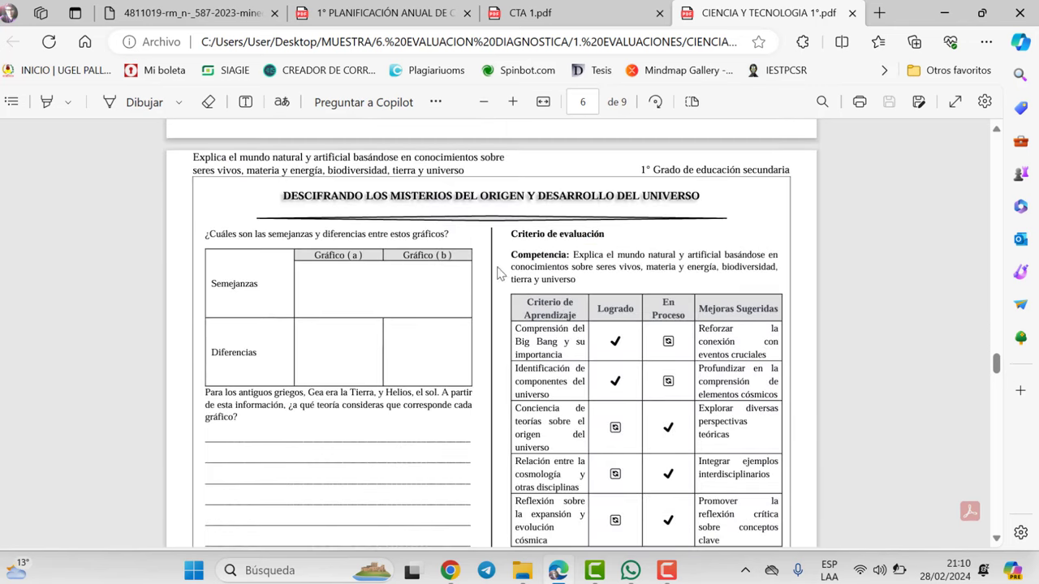
{"action": "scroll", "coordinate": [487, 263], "scroll_direction": "down", "scroll_amount": 1}
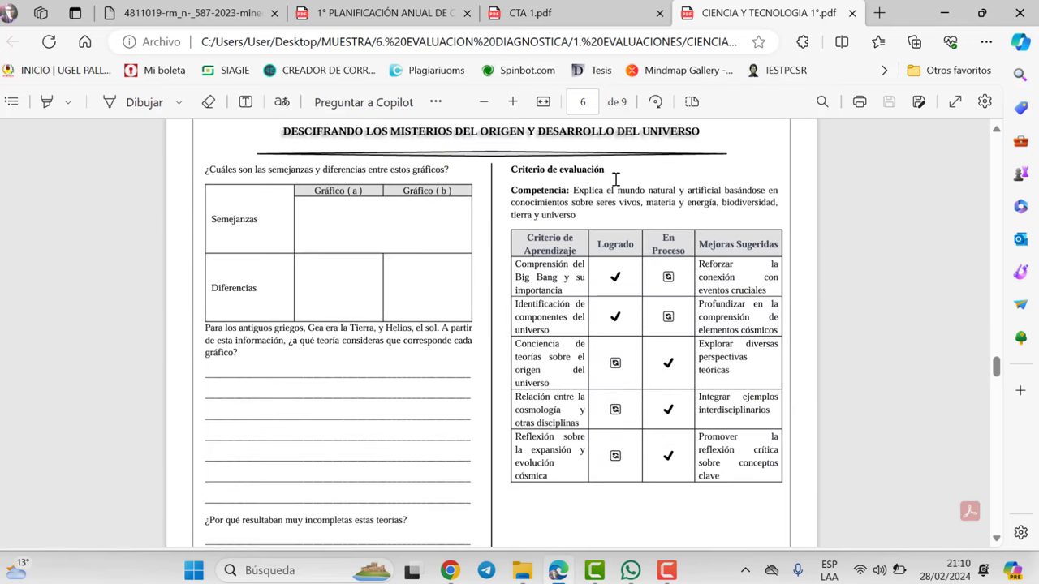
{"action": "scroll", "coordinate": [444, 254], "scroll_direction": "down", "scroll_amount": 3}
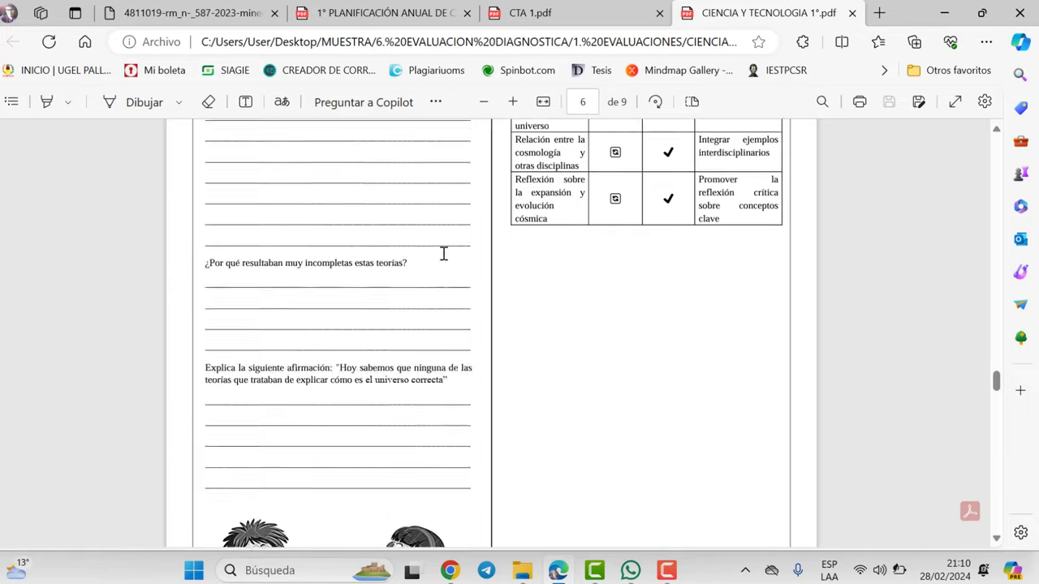
Review the competency and the capacities listed for "Agricultura sin suelo para futuros agrícolas sostenibles" on page 7
{"action": "scroll", "coordinate": [444, 254], "scroll_direction": "down", "scroll_amount": 7}
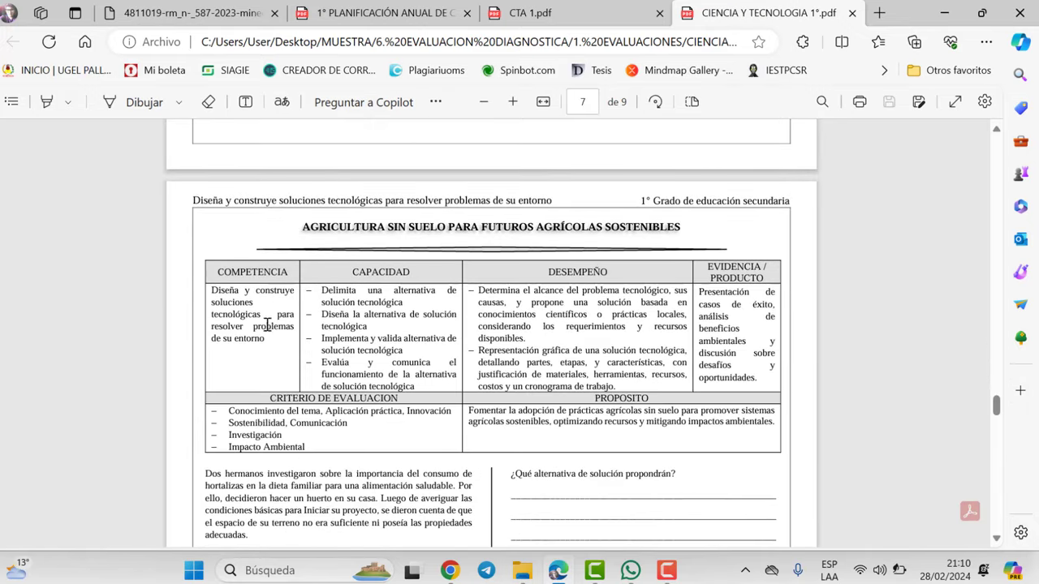
{"action": "left_click_drag", "start_coordinate": [269, 339], "coordinate": [204, 290]}
{"action": "left_click", "coordinate": [264, 337]}
{"action": "left_click_drag", "start_coordinate": [425, 387], "coordinate": [324, 290]}
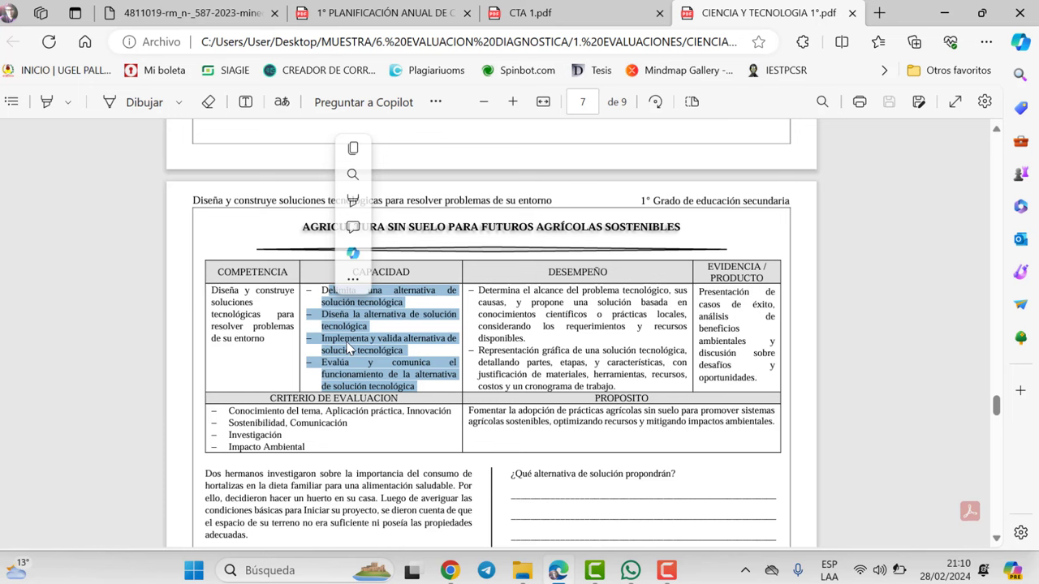
{"action": "left_click", "coordinate": [469, 313]}
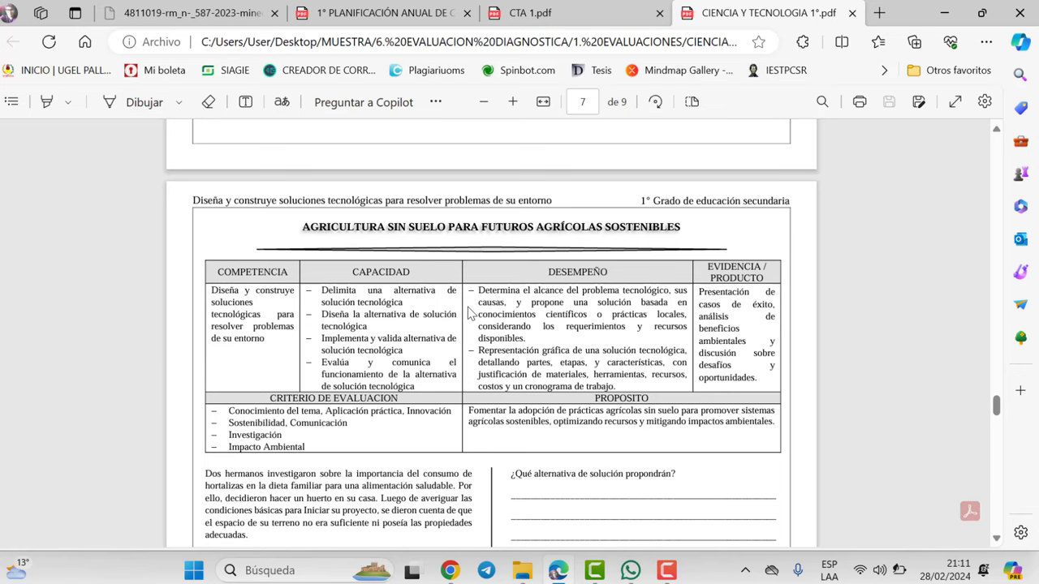
Examine page 7's hydroponic garden reading and the activity "Delimita una alternativa de solución tecnológica"
{"action": "scroll", "coordinate": [471, 313], "scroll_direction": "down", "scroll_amount": 3}
{"action": "scroll", "coordinate": [429, 268], "scroll_direction": "down", "scroll_amount": 3}
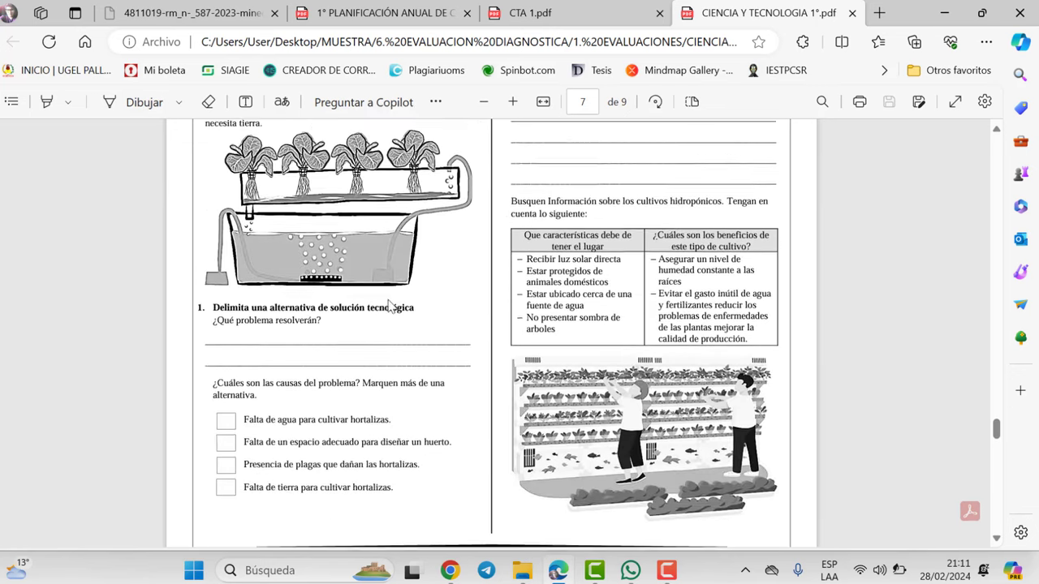
{"action": "scroll", "coordinate": [390, 305], "scroll_direction": "down", "scroll_amount": 1}
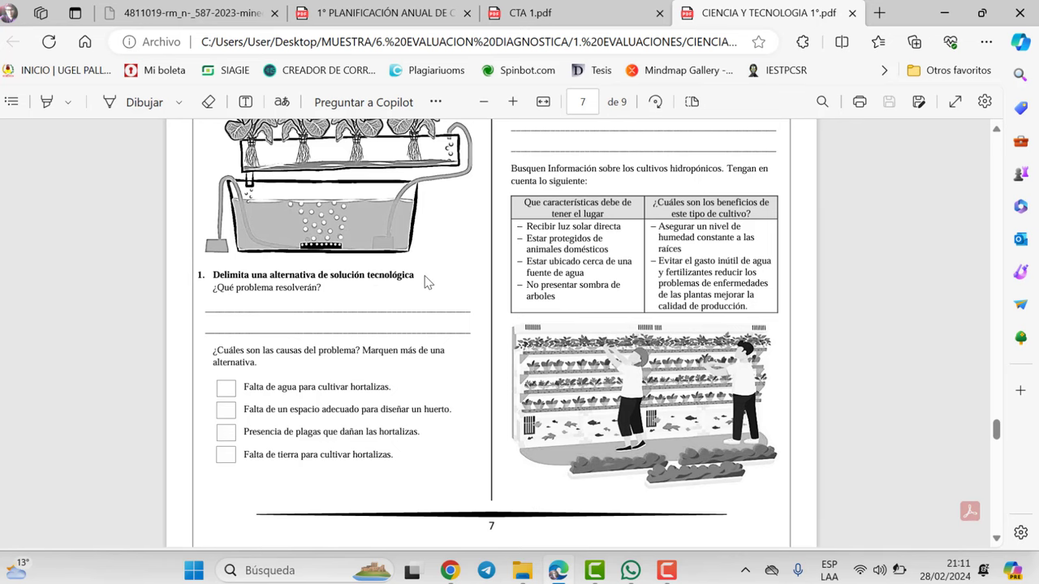
{"action": "scroll", "coordinate": [426, 275], "scroll_direction": "down", "scroll_amount": 3}
{"action": "scroll", "coordinate": [428, 283], "scroll_direction": "up", "scroll_amount": 1}
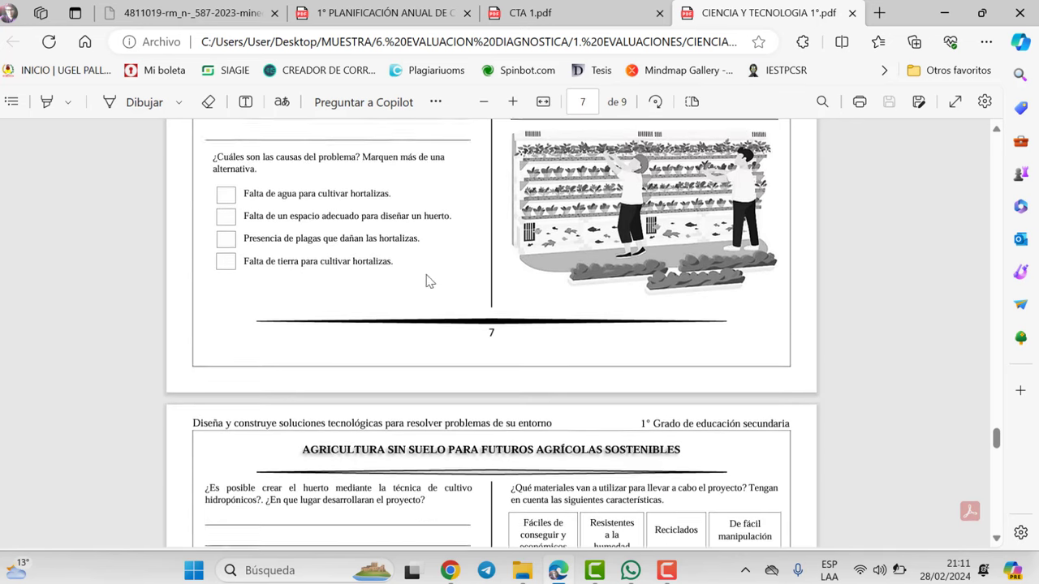
{"action": "scroll", "coordinate": [429, 281], "scroll_direction": "up", "scroll_amount": 1}
{"action": "scroll", "coordinate": [390, 278], "scroll_direction": "down", "scroll_amount": 2}
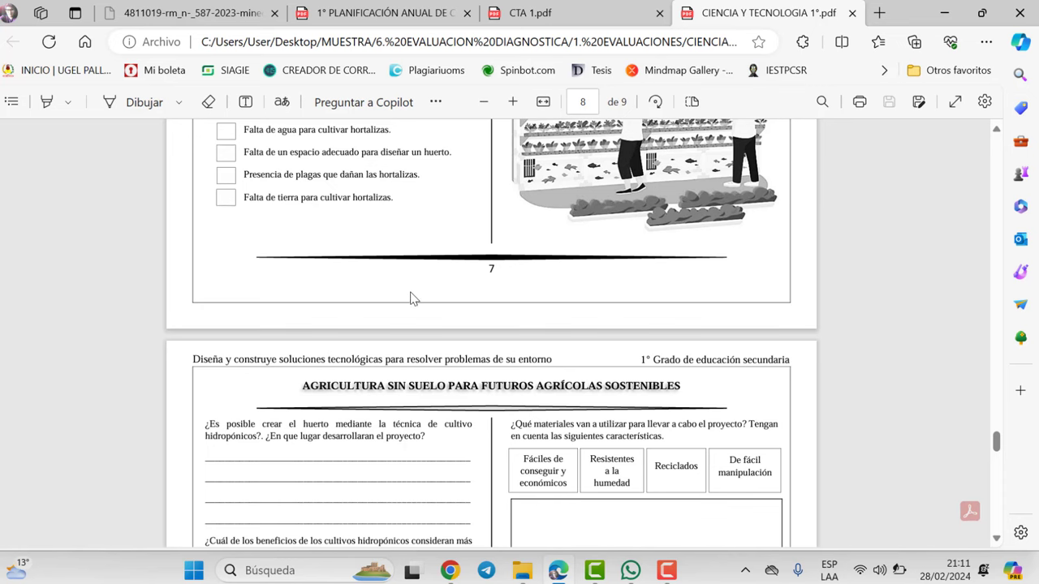
{"action": "scroll", "coordinate": [413, 294], "scroll_direction": "up", "scroll_amount": 4}
{"action": "scroll", "coordinate": [420, 296], "scroll_direction": "up", "scroll_amount": 3}
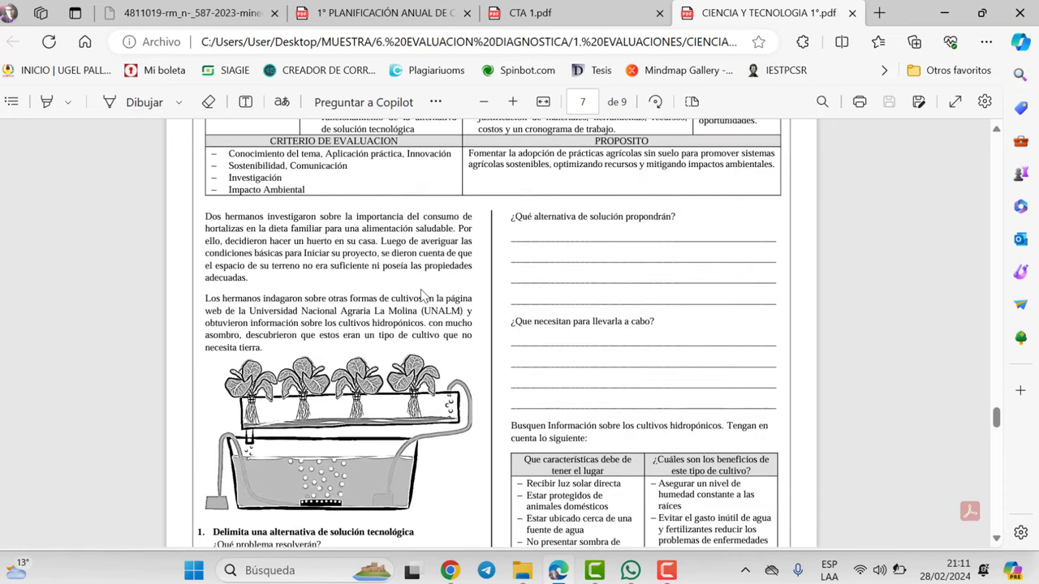
Examine the page 8 activities, highlighting the heading "Diseña la alternativa de solución tecnológica"
{"action": "scroll", "coordinate": [422, 294], "scroll_direction": "down", "scroll_amount": 10}
{"action": "scroll", "coordinate": [422, 294], "scroll_direction": "down", "scroll_amount": 8}
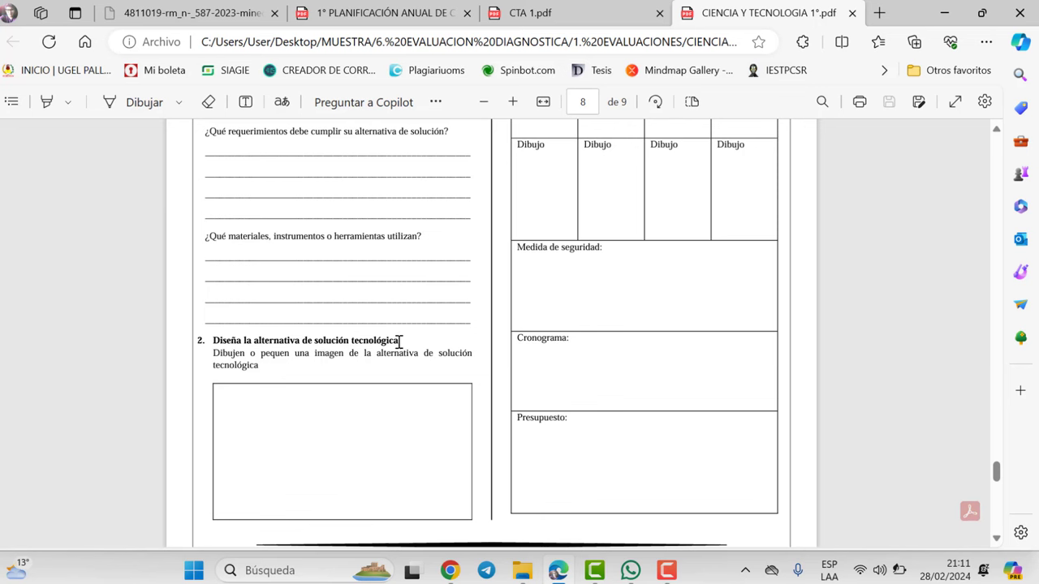
{"action": "left_click_drag", "start_coordinate": [401, 341], "coordinate": [270, 345]}
{"action": "left_click", "coordinate": [272, 347]}
{"action": "scroll", "coordinate": [351, 339], "scroll_direction": "down", "scroll_amount": 4}
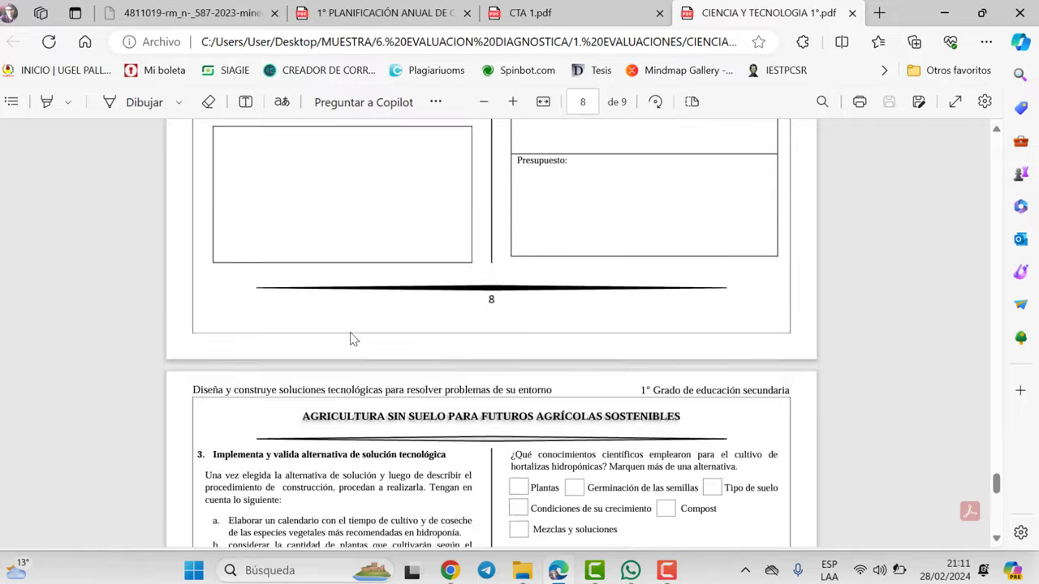
Examine page 9's implementation and evaluation activities and its "Criterio de evaluación" table
{"action": "scroll", "coordinate": [351, 340], "scroll_direction": "down", "scroll_amount": 3}
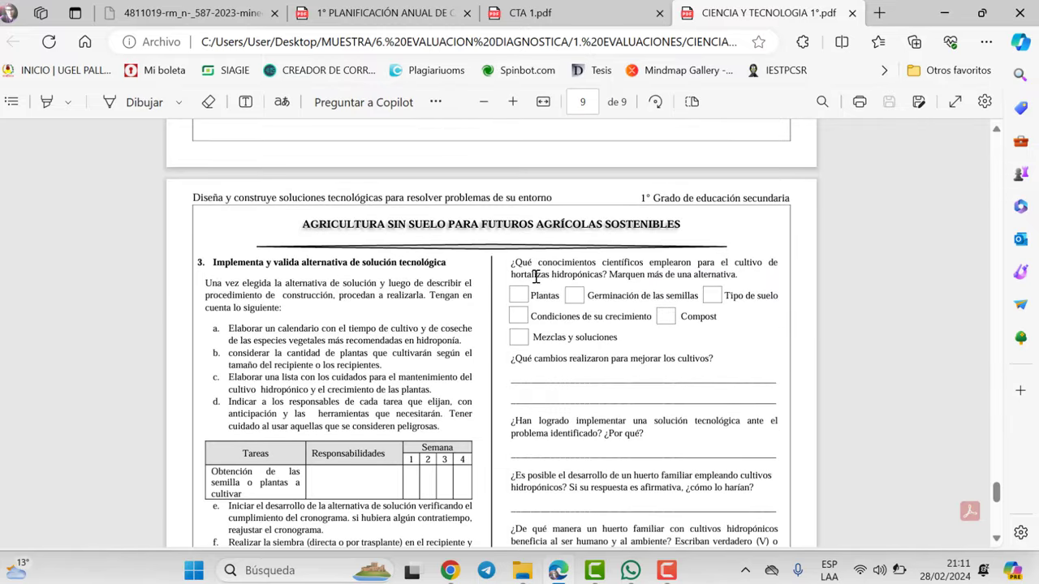
{"action": "scroll", "coordinate": [536, 277], "scroll_direction": "down", "scroll_amount": 6}
{"action": "scroll", "coordinate": [421, 333], "scroll_direction": "down", "scroll_amount": 3}
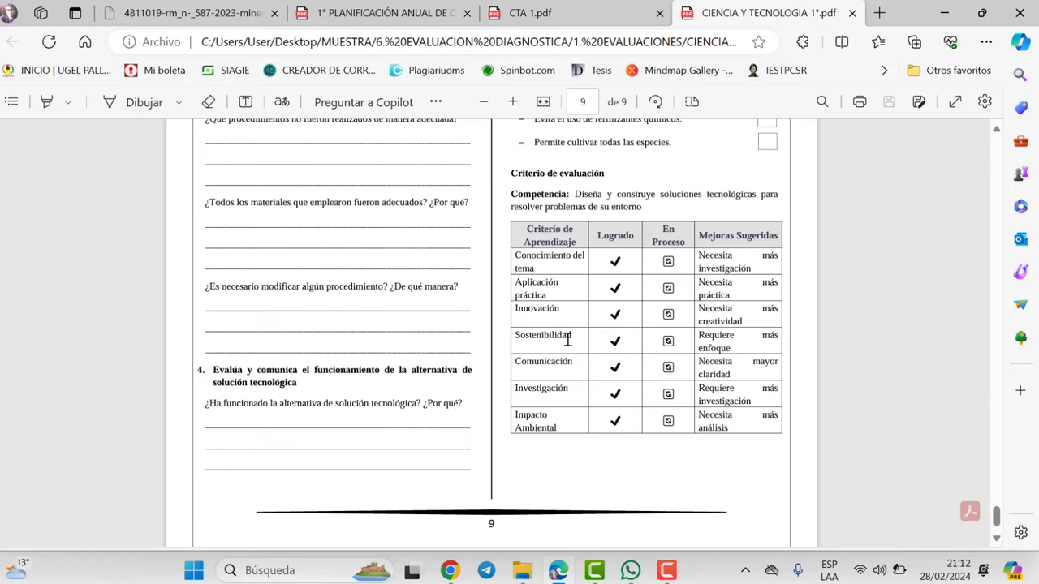
{"action": "scroll", "coordinate": [568, 340], "scroll_direction": "up", "scroll_amount": 2}
{"action": "left_click_drag", "start_coordinate": [606, 304], "coordinate": [492, 304]}
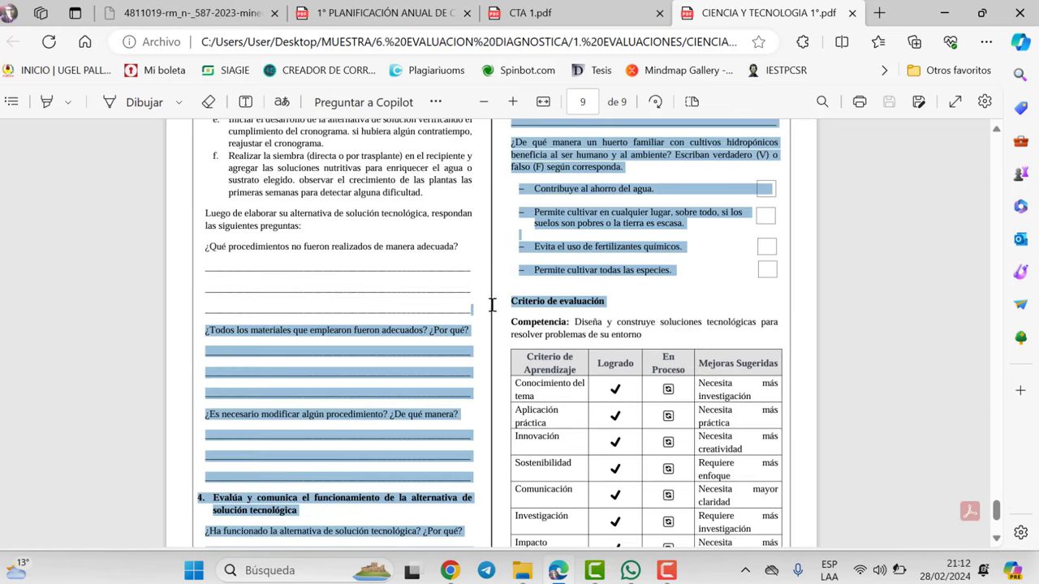
{"action": "left_click", "coordinate": [561, 331]}
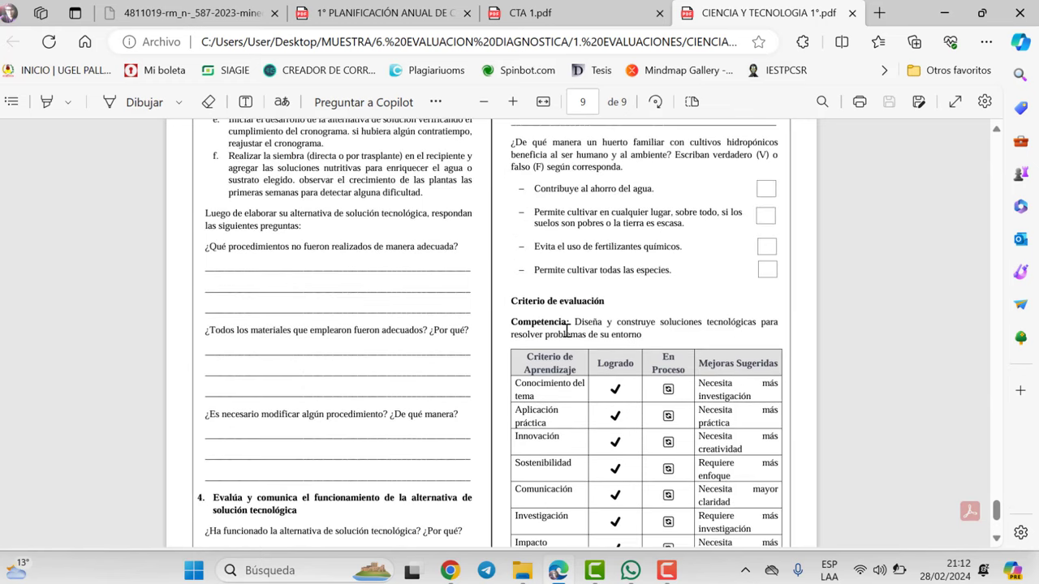
Switch to File Explorer and open CIENCIA Y TECNOLOGIA 1°.pdf from the 2. RESPUESTAS folder of 6. EVALUACION DIAGNOSTICA
{"action": "left_click", "coordinate": [523, 570]}
{"action": "left_click", "coordinate": [96, 53]}
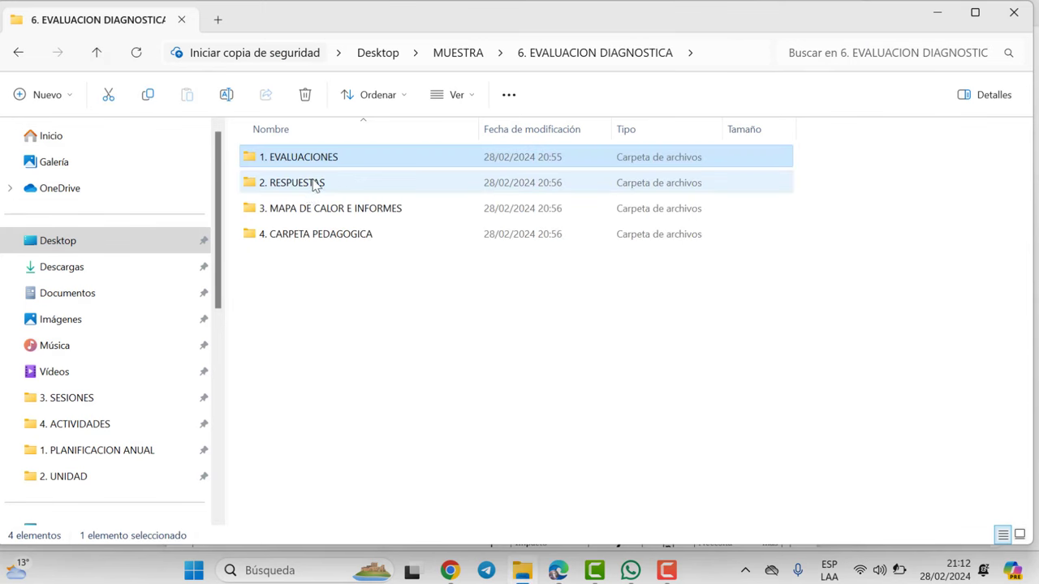
{"action": "double_click", "coordinate": [309, 191]}
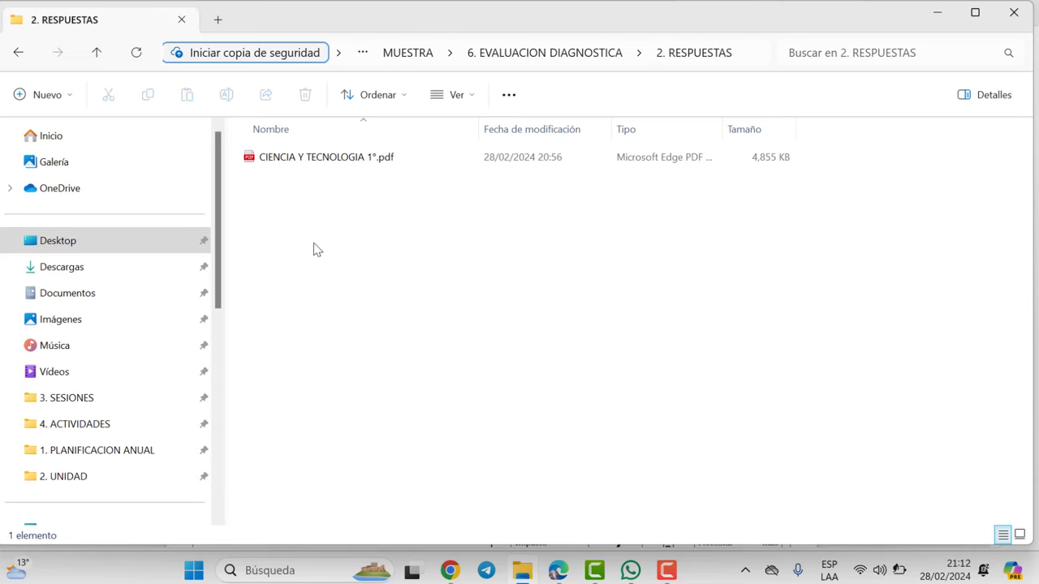
{"action": "double_click", "coordinate": [325, 159]}
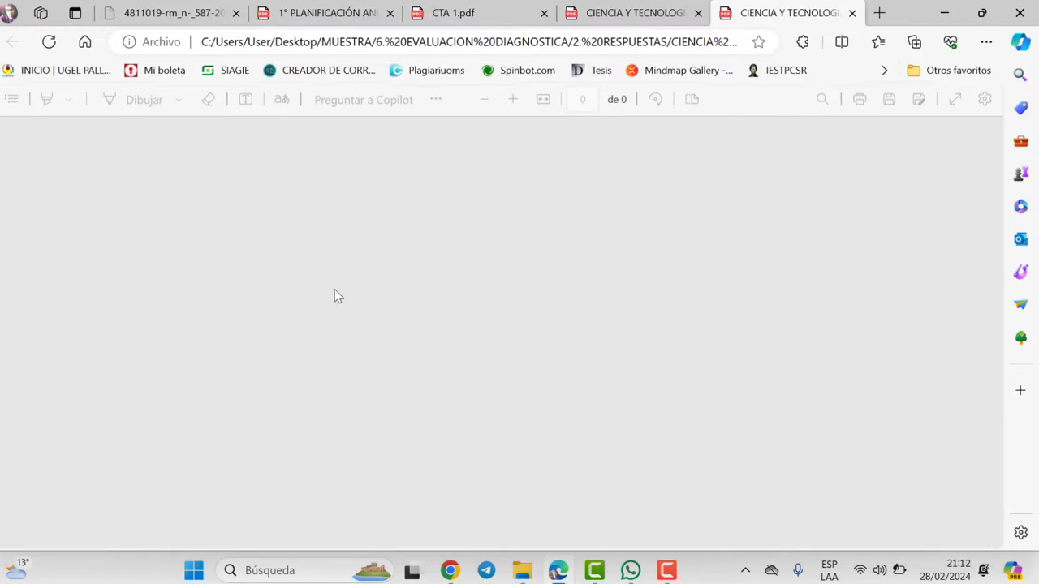
Examine the marked options and sample answers on page 2 of the answer key at a larger zoom
{"action": "scroll", "coordinate": [486, 365], "scroll_direction": "down", "scroll_amount": 8}
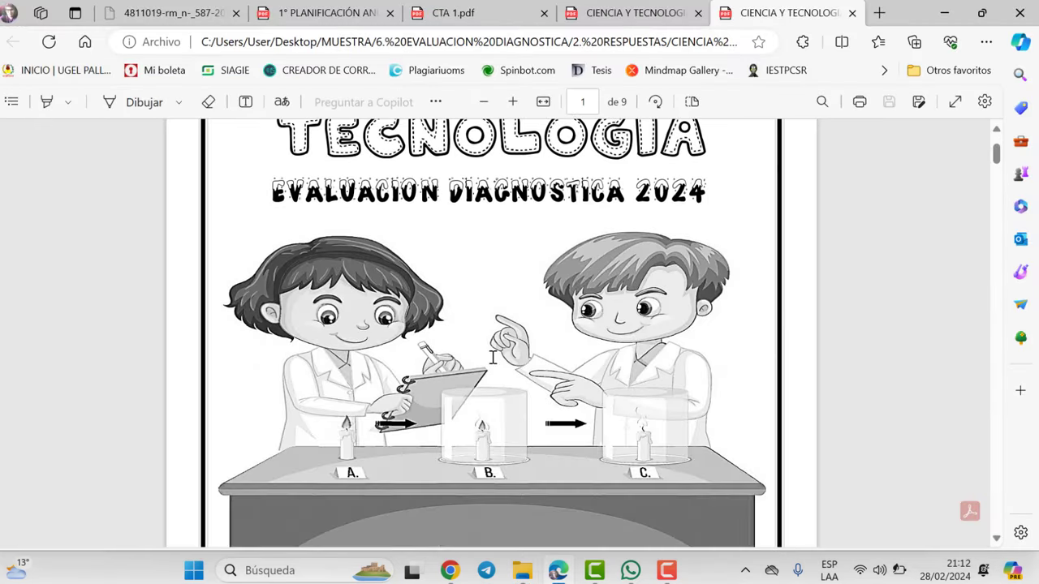
{"action": "scroll", "coordinate": [492, 371], "scroll_direction": "down", "scroll_amount": 8}
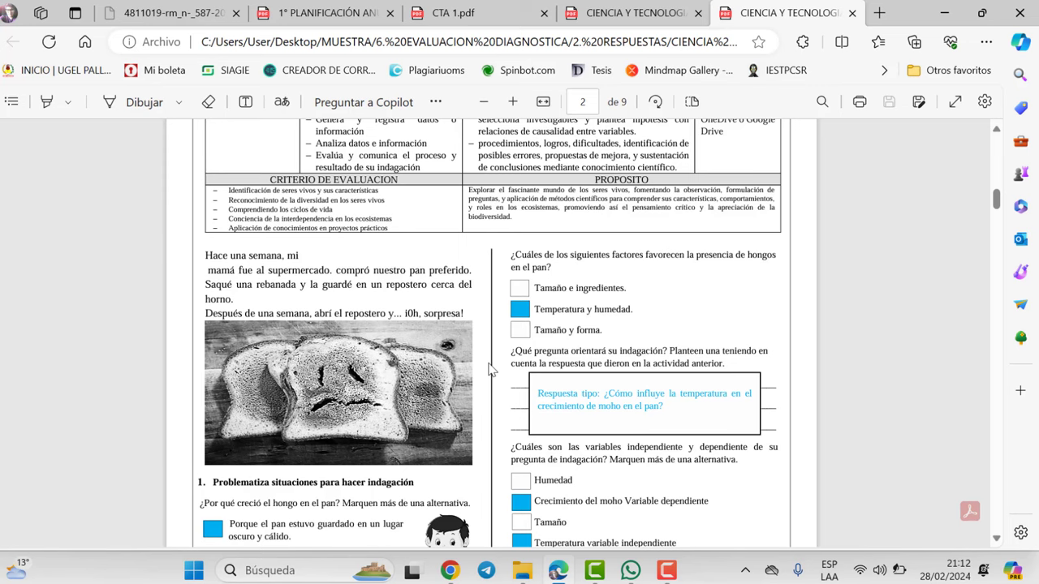
{"action": "left_click", "coordinate": [513, 102]}
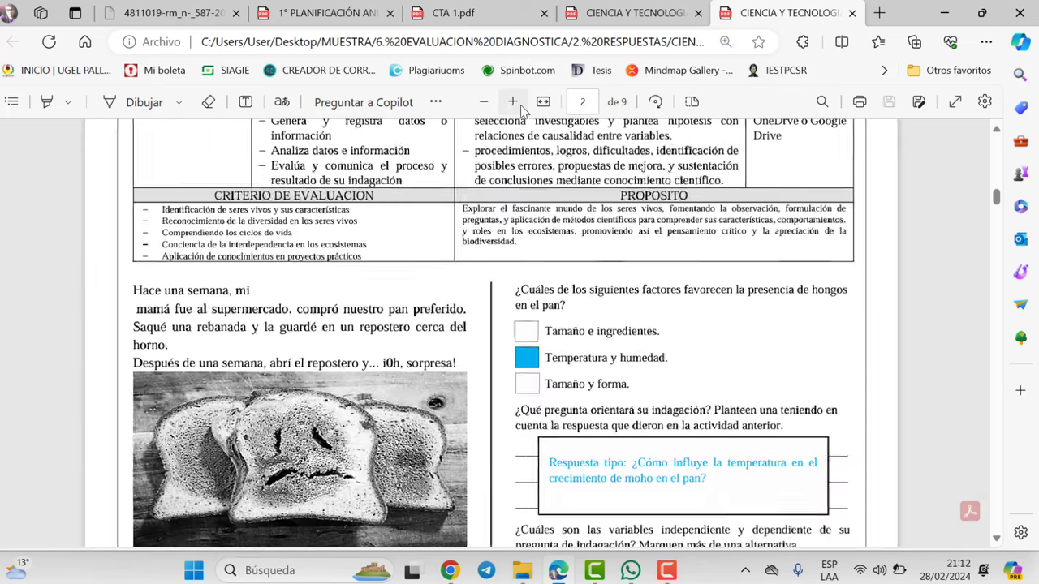
{"action": "scroll", "coordinate": [540, 284], "scroll_direction": "down", "scroll_amount": 4}
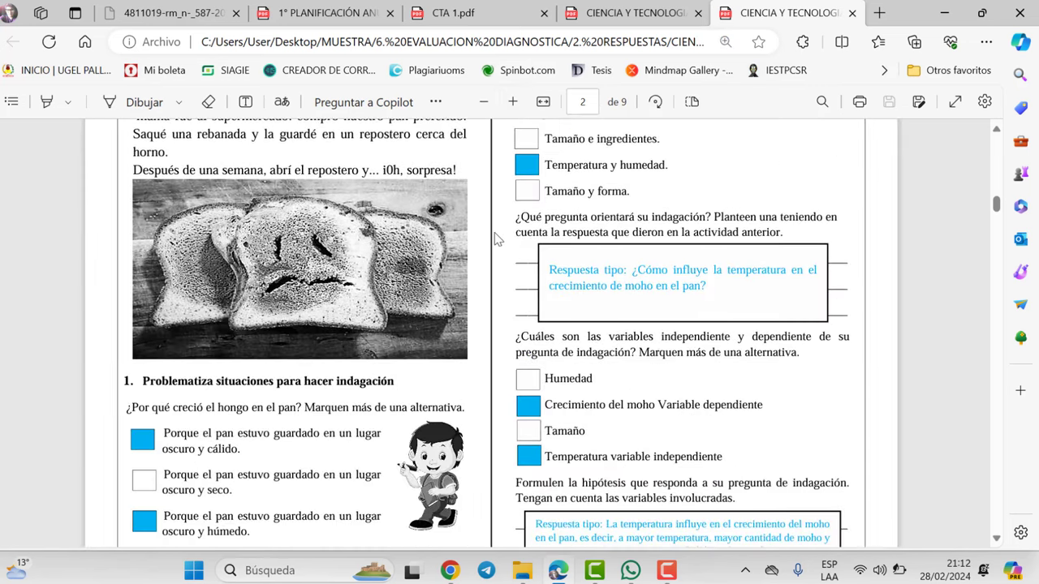
{"action": "scroll", "coordinate": [555, 257], "scroll_direction": "up", "scroll_amount": 3}
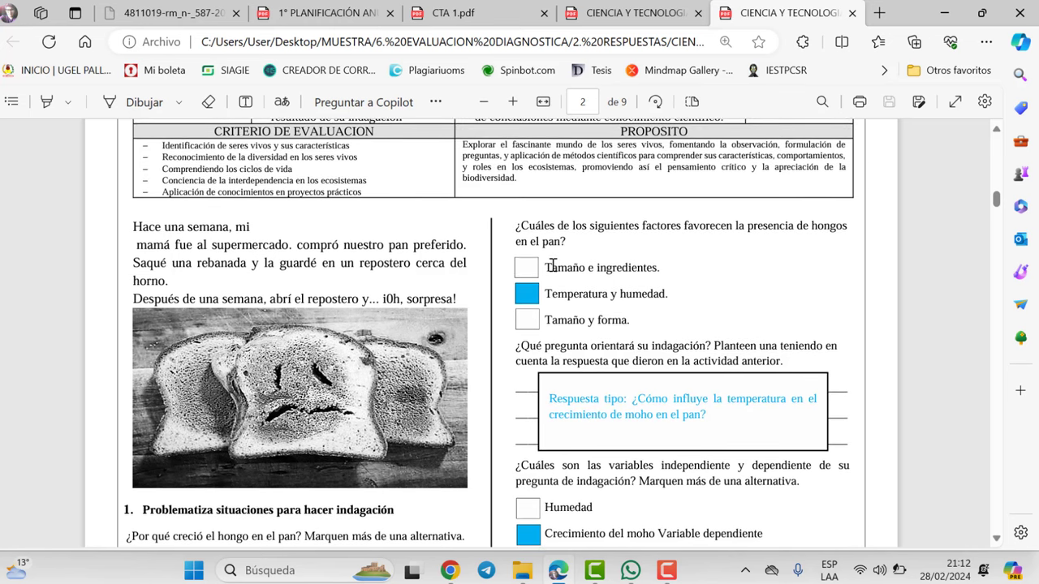
Examine the marked alternatives and the sample hypothesis answer through the end of page 2 of the answer key
{"action": "scroll", "coordinate": [474, 336], "scroll_direction": "down", "scroll_amount": 4}
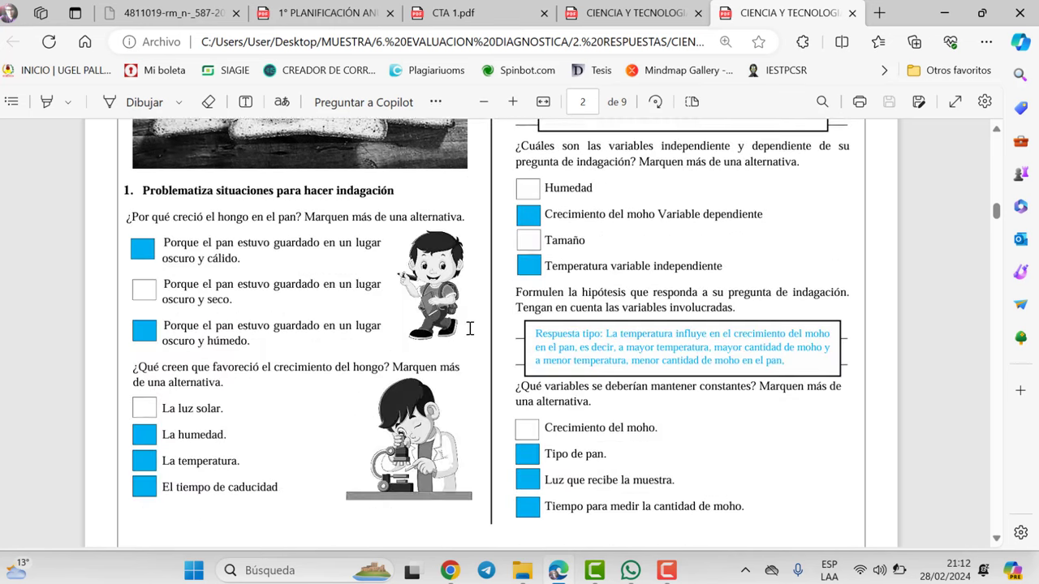
{"action": "scroll", "coordinate": [475, 320], "scroll_direction": "down", "scroll_amount": 12}
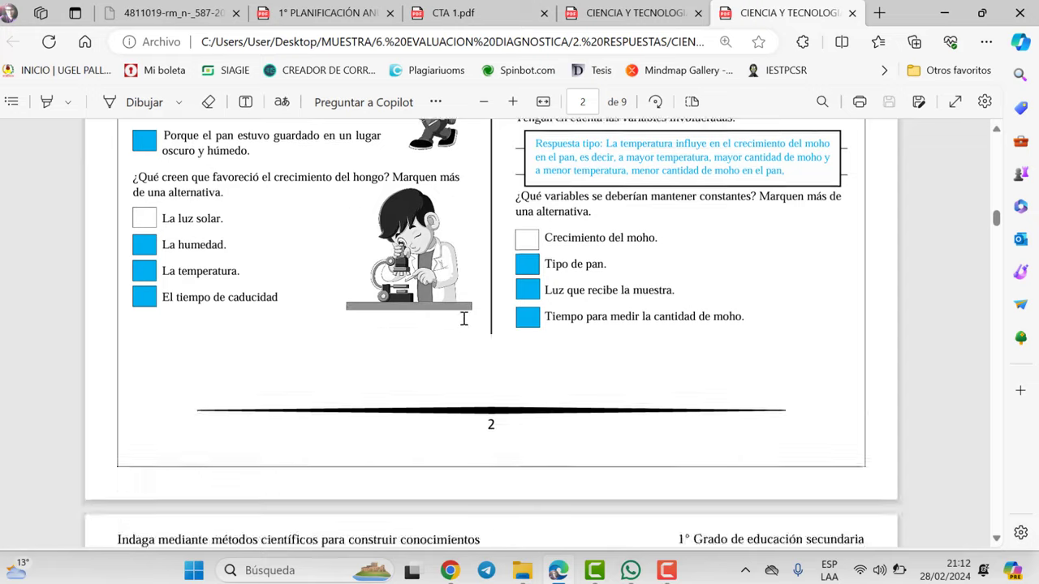
{"action": "scroll", "coordinate": [479, 317], "scroll_direction": "down", "scroll_amount": 4}
Examine page 3's data table, graph grid and sample answers, highlighting the paragraph that begins "Elaboren una cuadrícula"
{"action": "scroll", "coordinate": [491, 313], "scroll_direction": "up", "scroll_amount": 5}
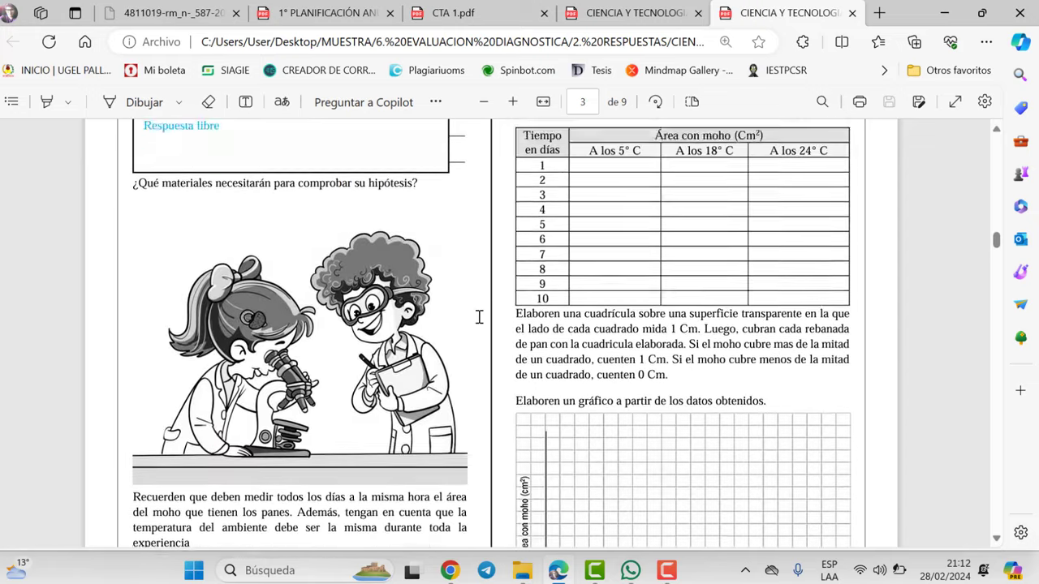
{"action": "scroll", "coordinate": [504, 309], "scroll_direction": "down", "scroll_amount": 6}
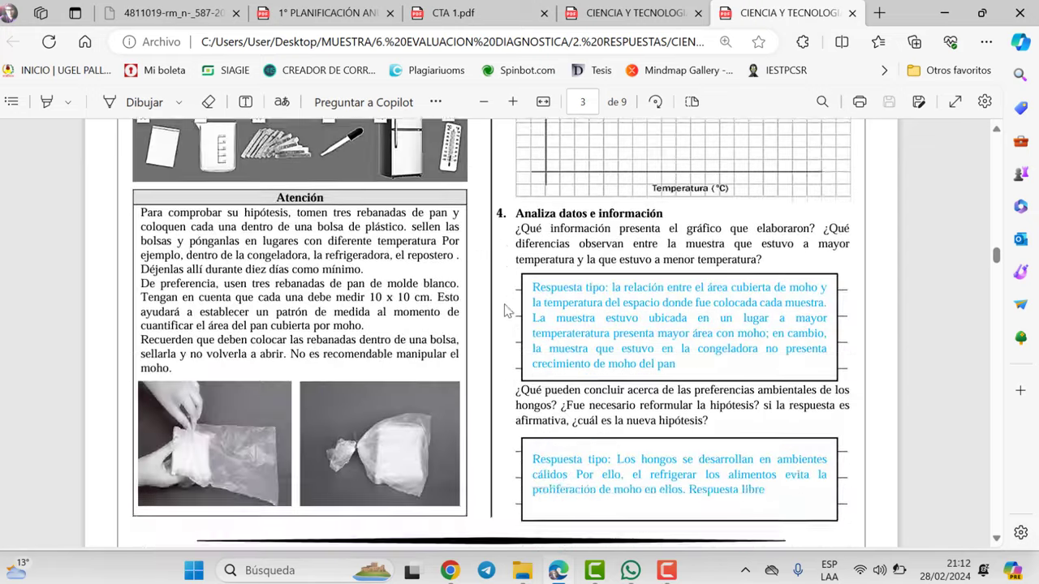
{"action": "scroll", "coordinate": [510, 294], "scroll_direction": "up", "scroll_amount": 3}
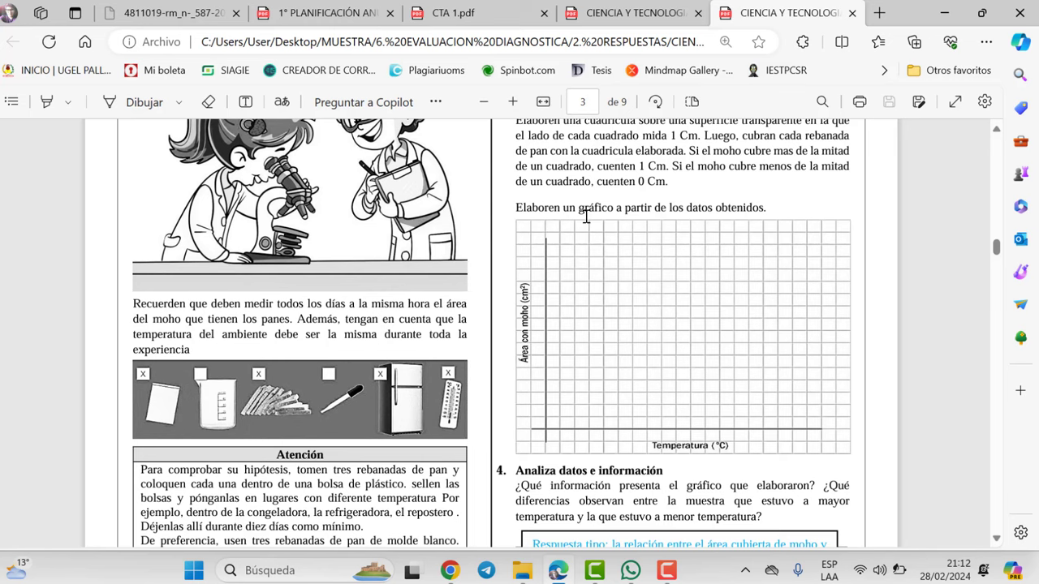
{"action": "scroll", "coordinate": [688, 238], "scroll_direction": "up", "scroll_amount": 2}
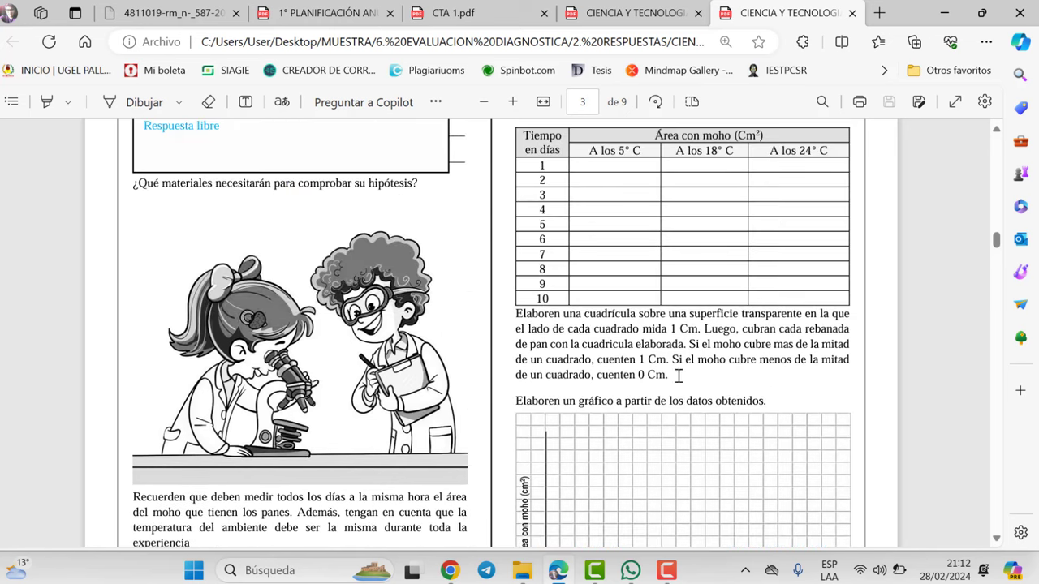
{"action": "left_click_drag", "start_coordinate": [673, 374], "coordinate": [524, 314]}
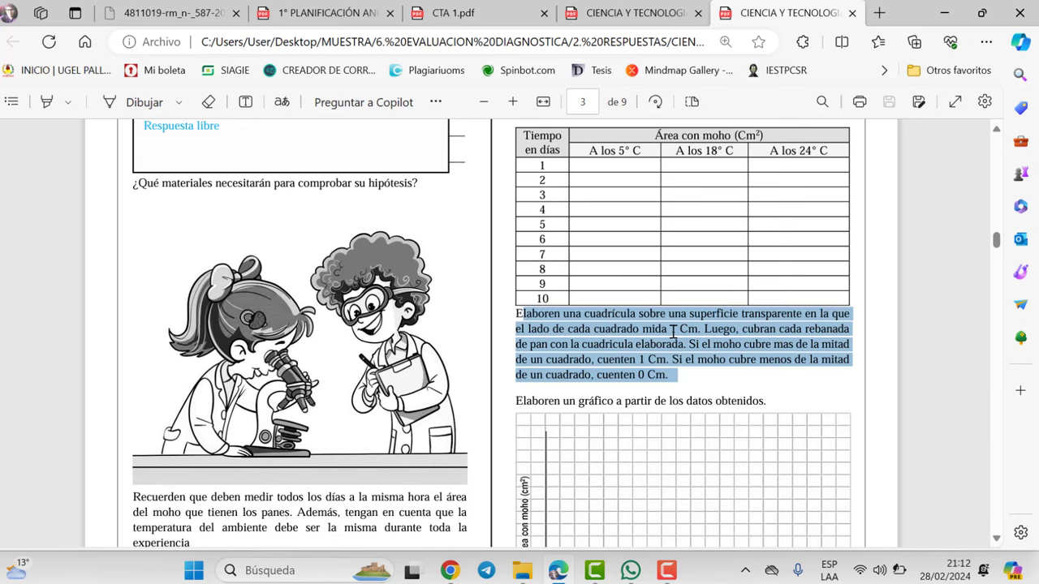
{"action": "scroll", "coordinate": [664, 314], "scroll_direction": "down", "scroll_amount": 5}
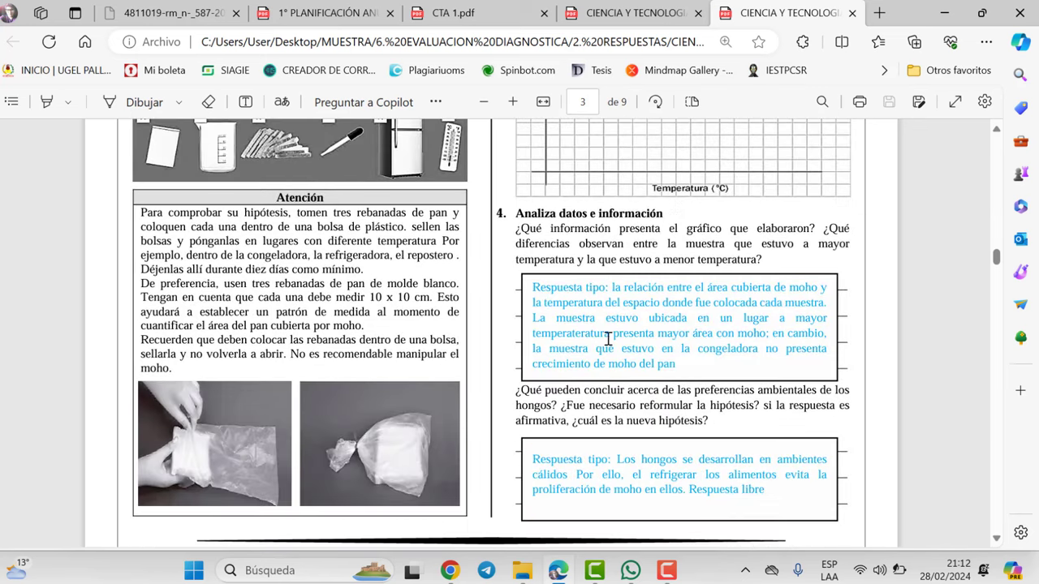
{"action": "left_click", "coordinate": [601, 339], "text": "shift"}
{"action": "left_click", "coordinate": [591, 330]}
Examine page 4's conclusion answer, the list of report parts and the "Criterio de evaluación" table
{"action": "scroll", "coordinate": [612, 320], "scroll_direction": "down", "scroll_amount": 8}
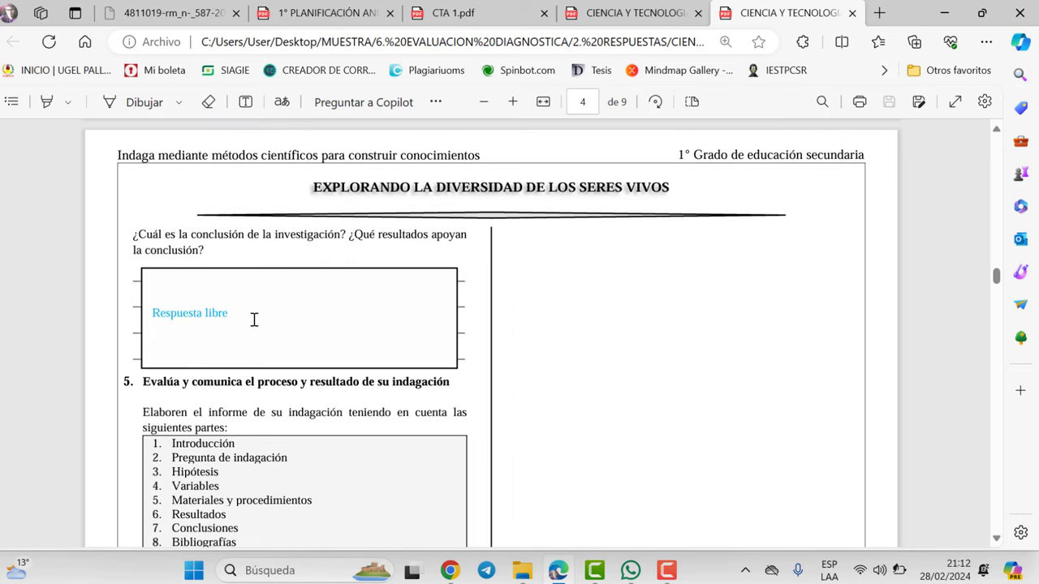
{"action": "scroll", "coordinate": [280, 315], "scroll_direction": "down", "scroll_amount": 3}
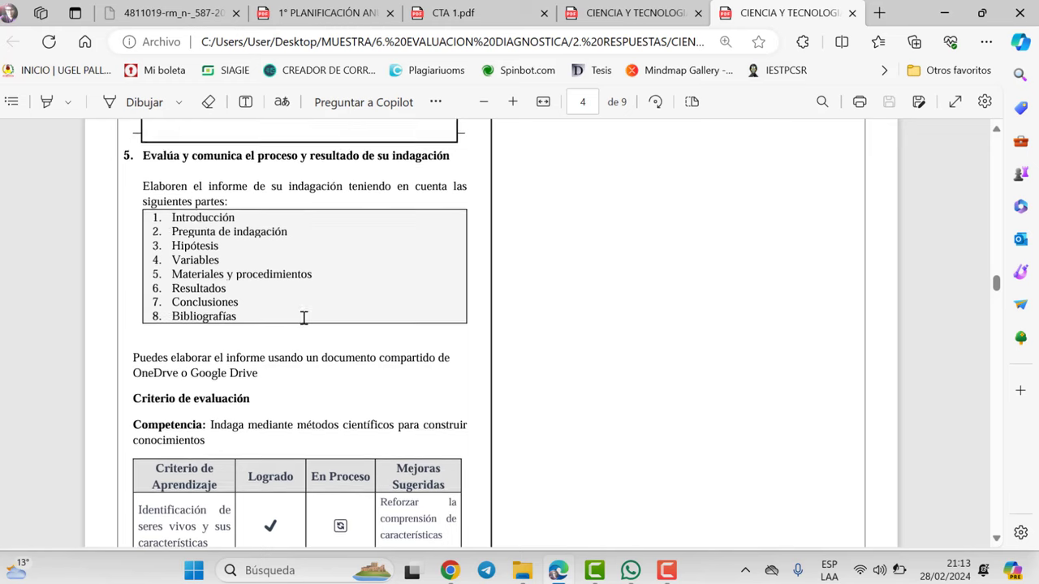
{"action": "scroll", "coordinate": [303, 317], "scroll_direction": "up", "scroll_amount": 2}
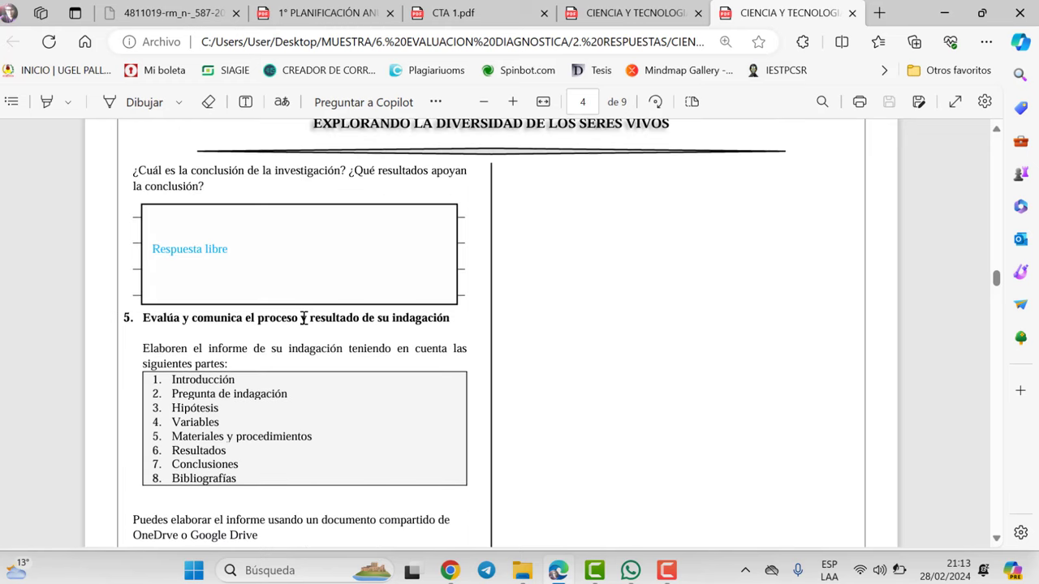
{"action": "scroll", "coordinate": [303, 317], "scroll_direction": "down", "scroll_amount": 3}
{"action": "scroll", "coordinate": [313, 331], "scroll_direction": "up", "scroll_amount": 4}
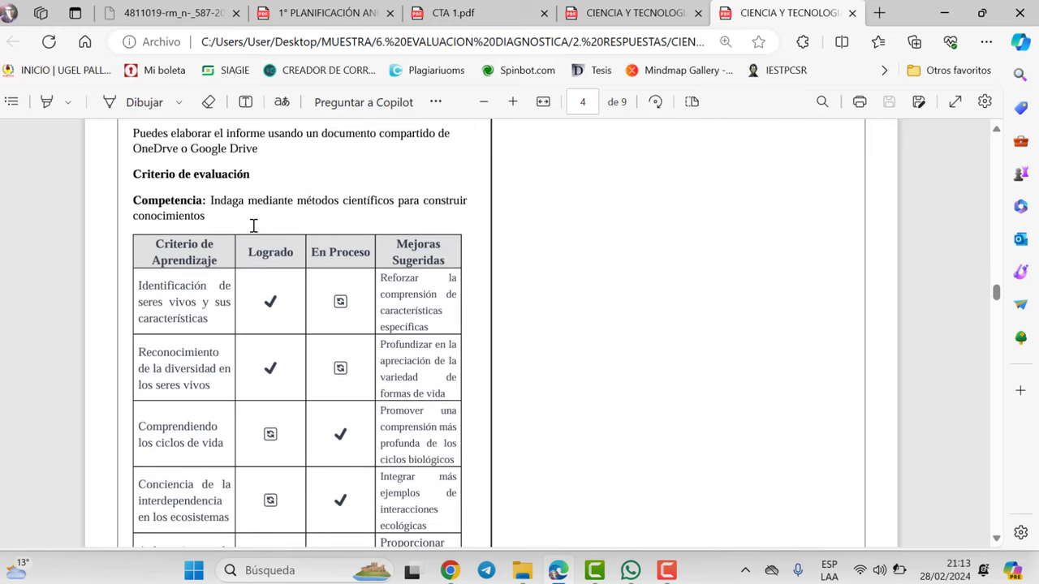
Skim the answer key from page 5 on the universe to the hydroponic garden answers at the end of page 9
{"action": "scroll", "coordinate": [250, 246], "scroll_direction": "down", "scroll_amount": 14}
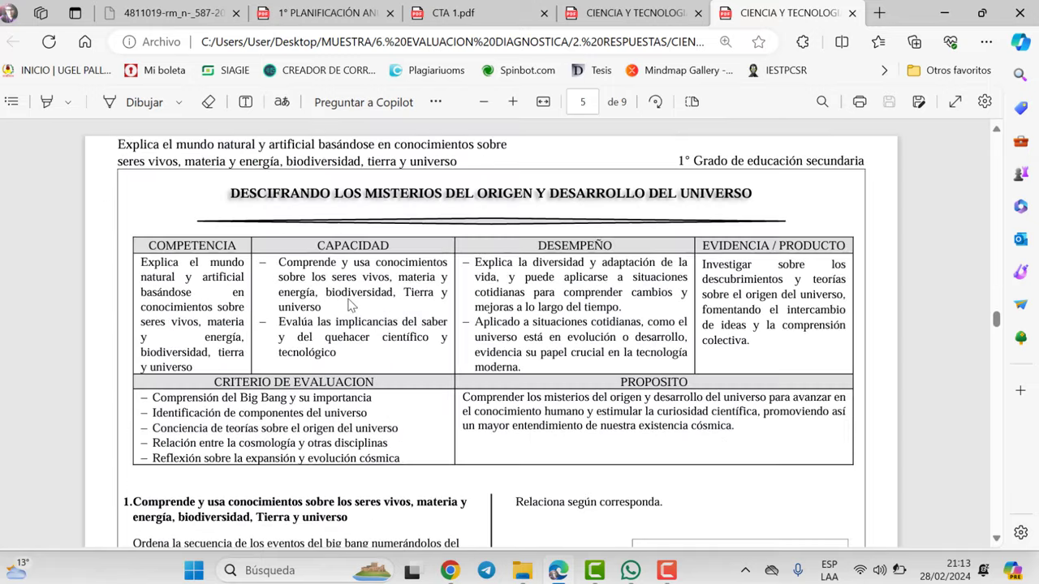
{"action": "scroll", "coordinate": [359, 290], "scroll_direction": "down", "scroll_amount": 15}
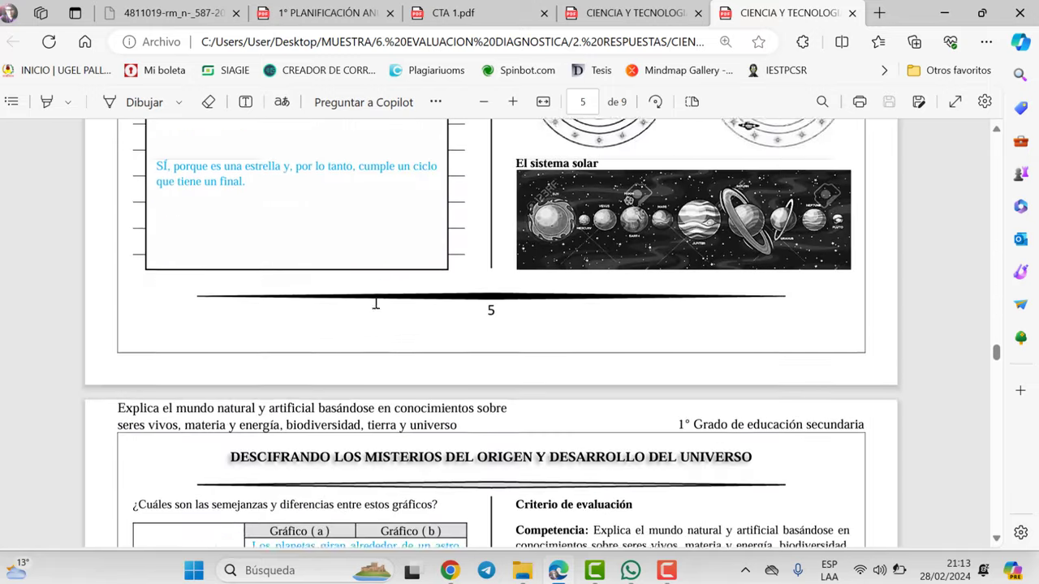
{"action": "scroll", "coordinate": [376, 304], "scroll_direction": "down", "scroll_amount": 15}
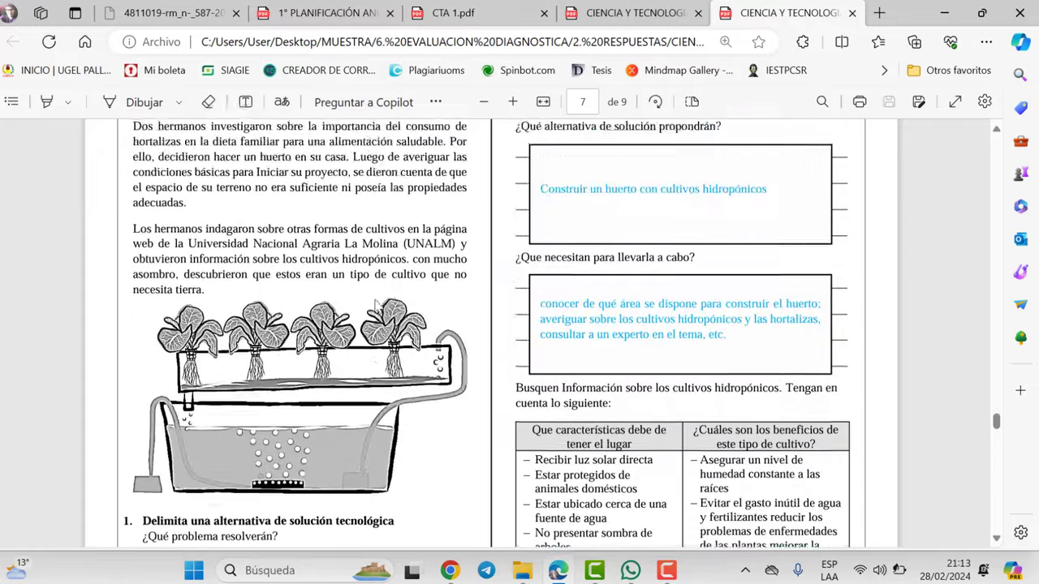
{"action": "scroll", "coordinate": [375, 300], "scroll_direction": "up", "scroll_amount": 3}
{"action": "scroll", "coordinate": [382, 301], "scroll_direction": "down", "scroll_amount": 13}
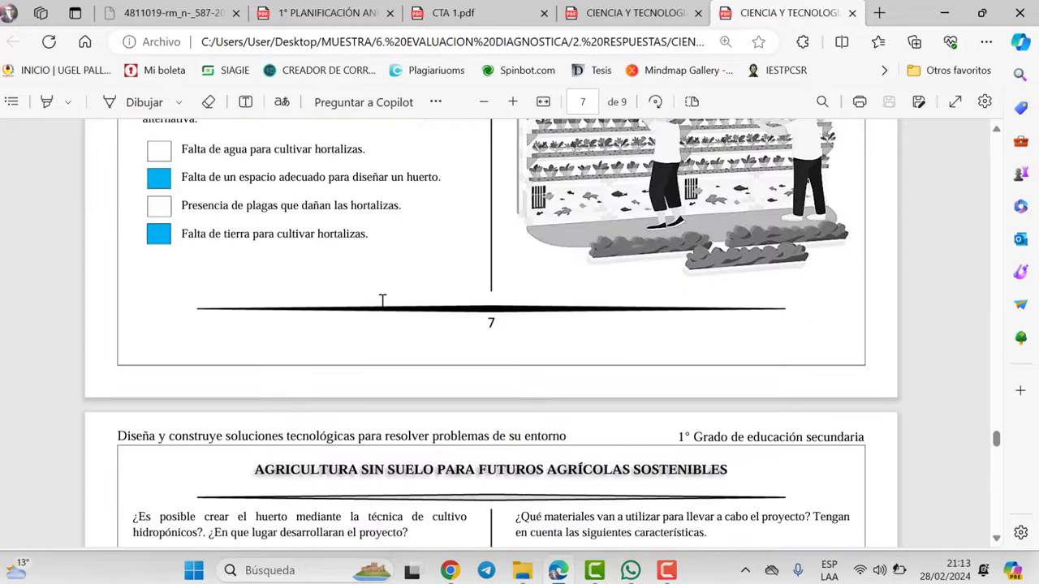
{"action": "scroll", "coordinate": [382, 301], "scroll_direction": "down", "scroll_amount": 15}
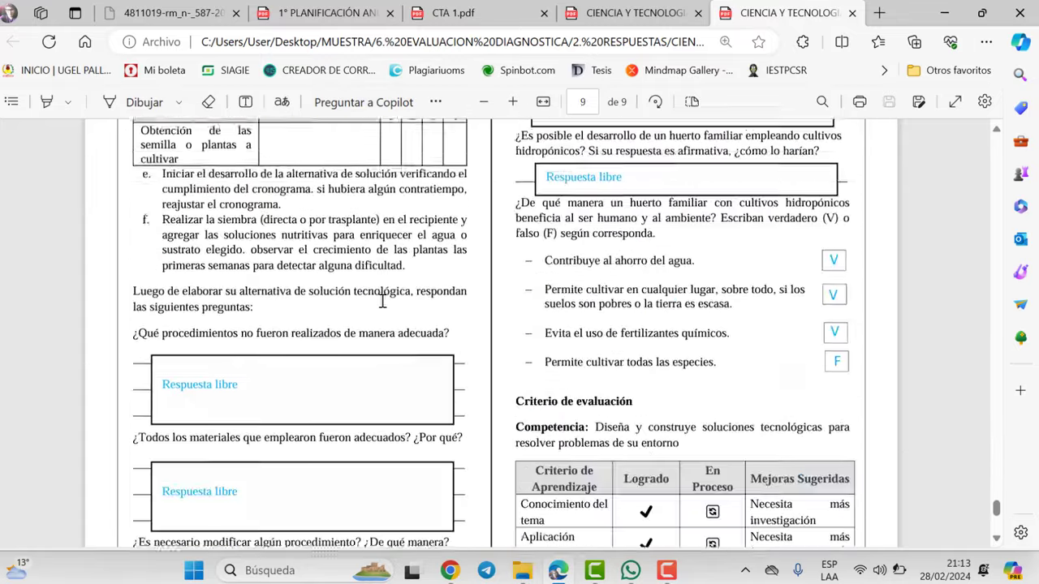
{"action": "scroll", "coordinate": [386, 308], "scroll_direction": "down", "scroll_amount": 2}
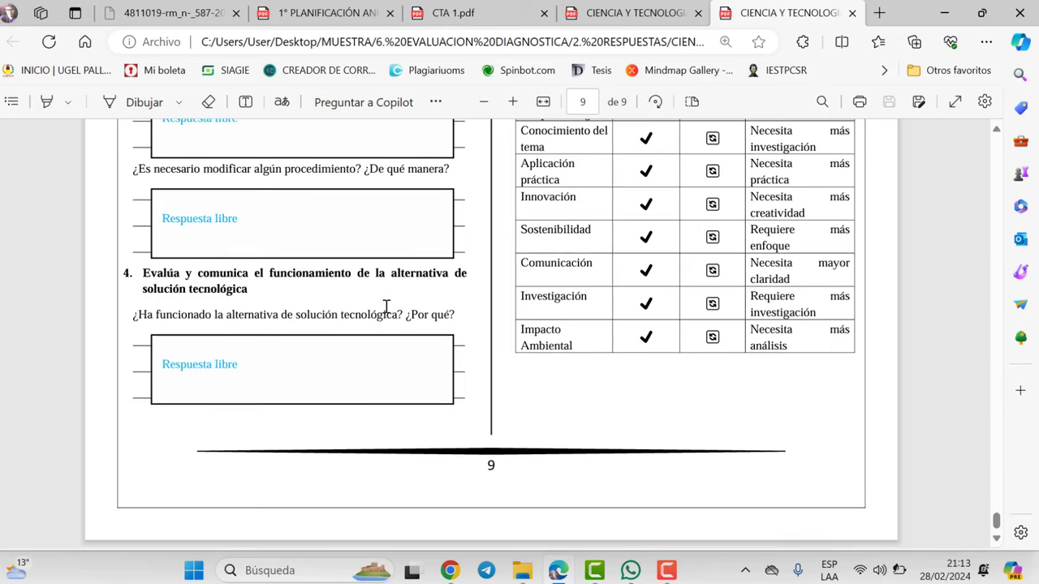
Switch to File Explorer and open MAPA DE CALOR.xlsx from the 3. MAPA DE CALOR E INFORMES folder of 6. EVALUACION DIAGNOSTICA
{"action": "left_click", "coordinate": [518, 568]}
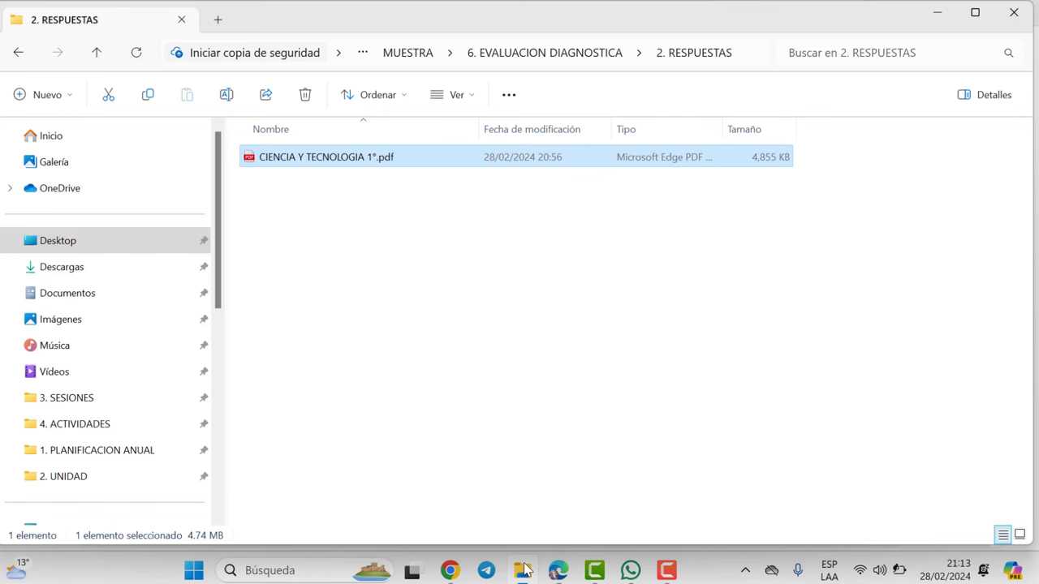
{"action": "left_click", "coordinate": [420, 382]}
{"action": "left_click", "coordinate": [98, 50]}
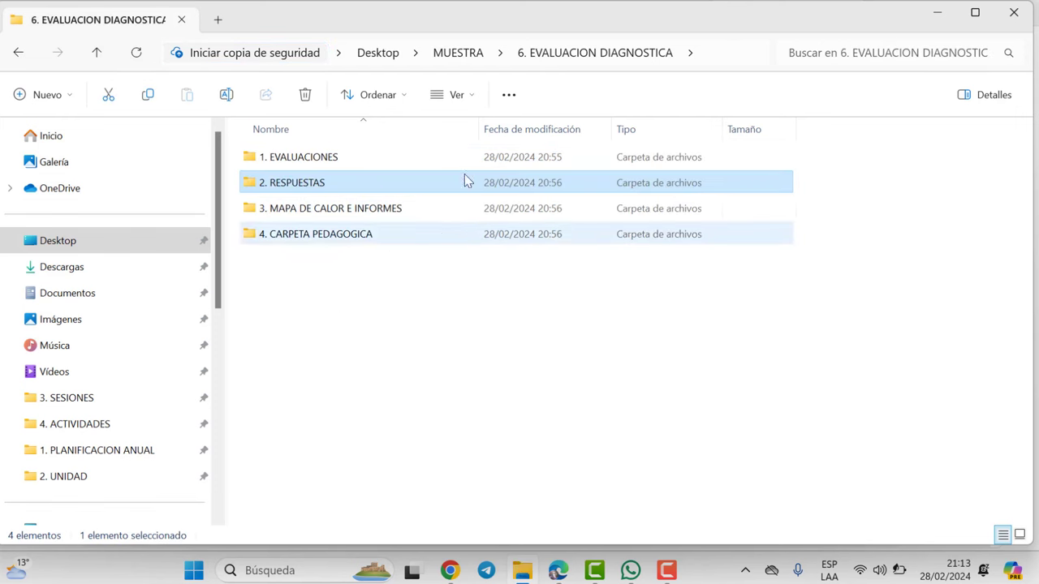
{"action": "double_click", "coordinate": [343, 208]}
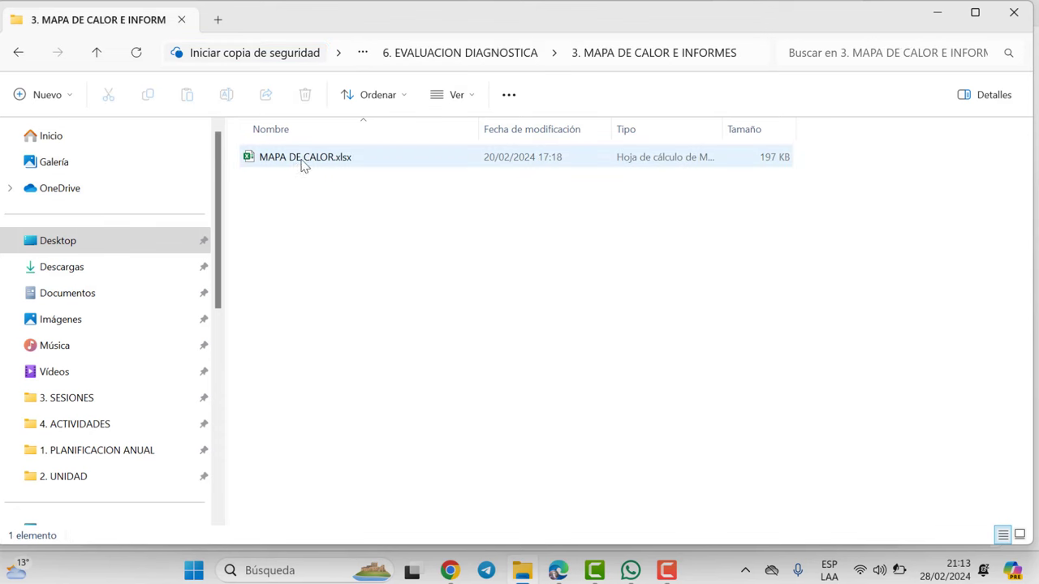
{"action": "double_click", "coordinate": [301, 162]}
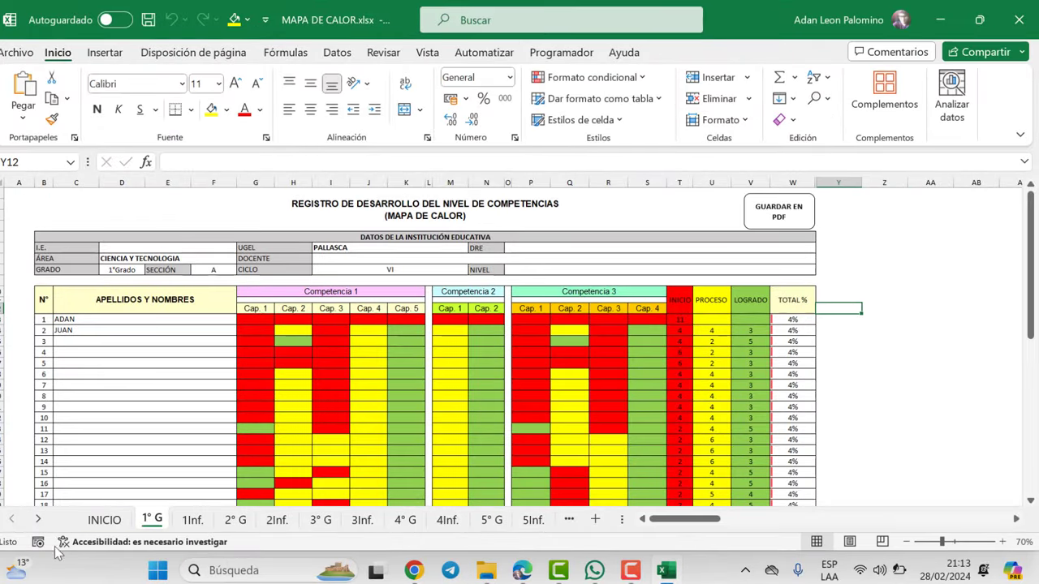
Examine the INICIO sheet's student name lists, selecting the entry cells for 1 GRADO and 2 GRADO
{"action": "left_click", "coordinate": [105, 523]}
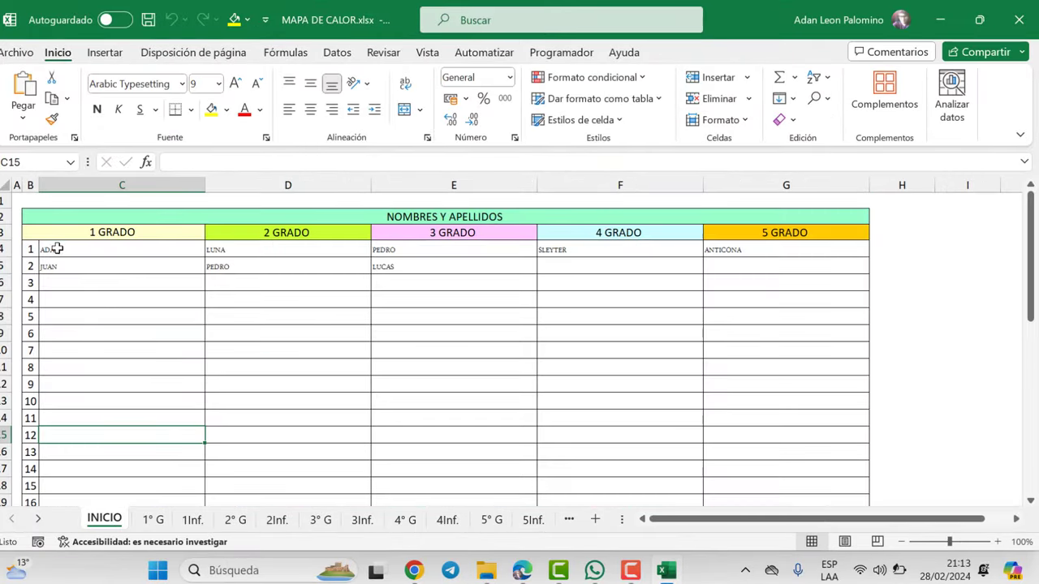
{"action": "left_click_drag", "start_coordinate": [57, 249], "coordinate": [63, 468]}
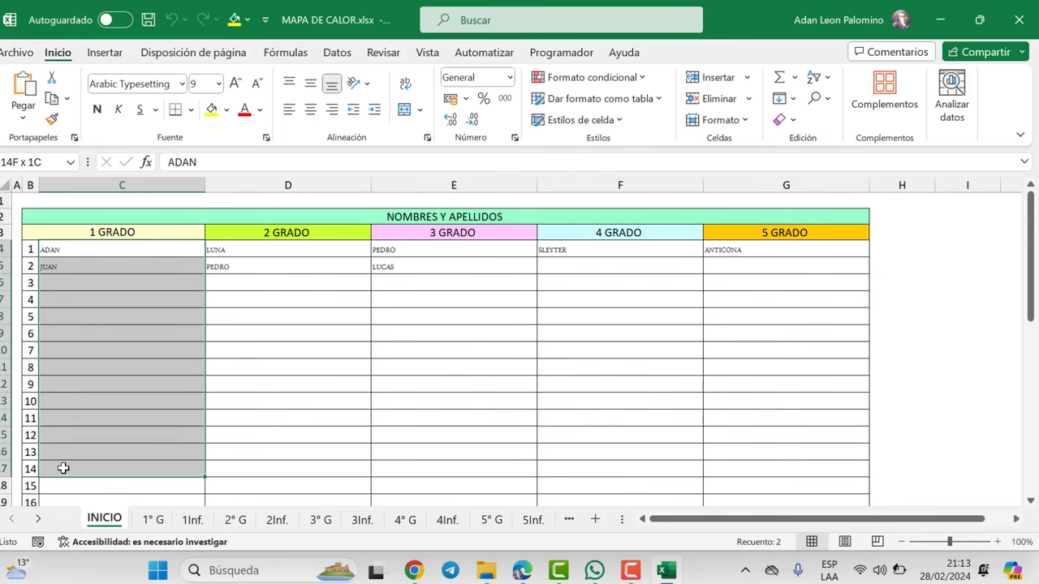
{"action": "left_click_drag", "start_coordinate": [258, 249], "coordinate": [285, 424]}
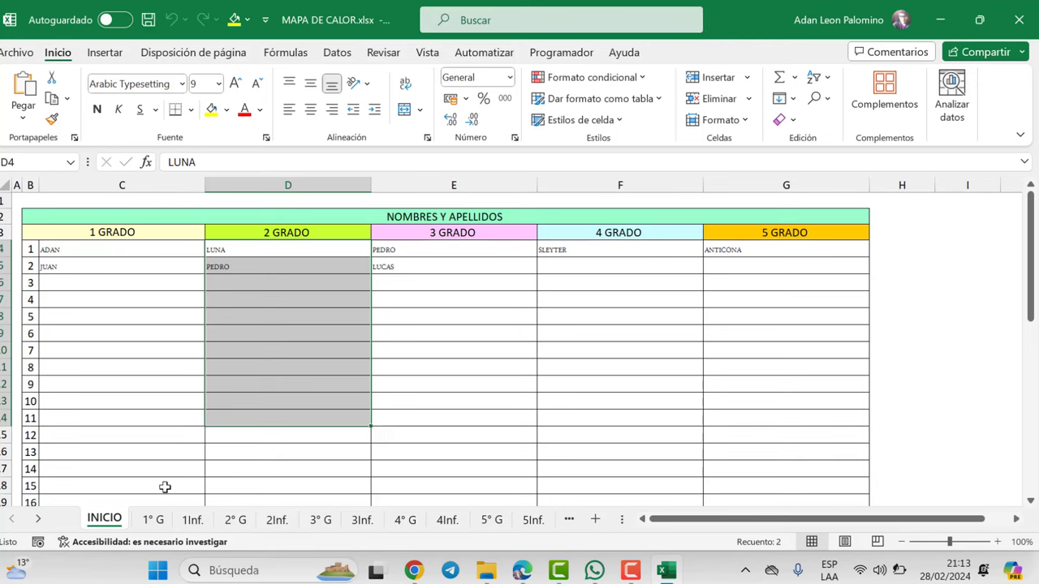
Examine the heat map on the 1° G sheet, selecting one example cell each for INICIO, PROCESO and LOGRADO
{"action": "left_click", "coordinate": [154, 520]}
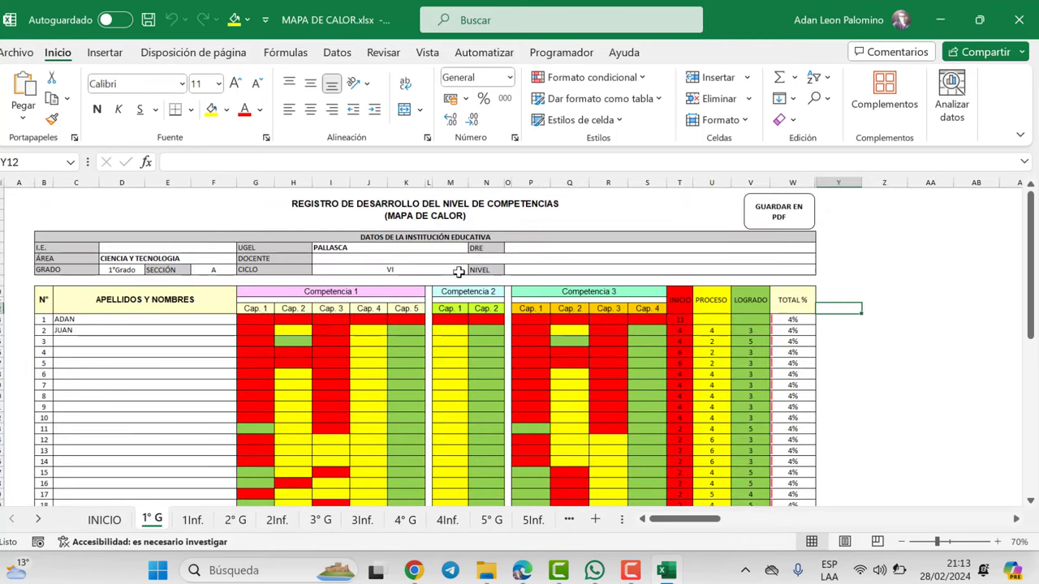
{"action": "scroll", "coordinate": [659, 260], "scroll_direction": "down", "scroll_amount": 2}
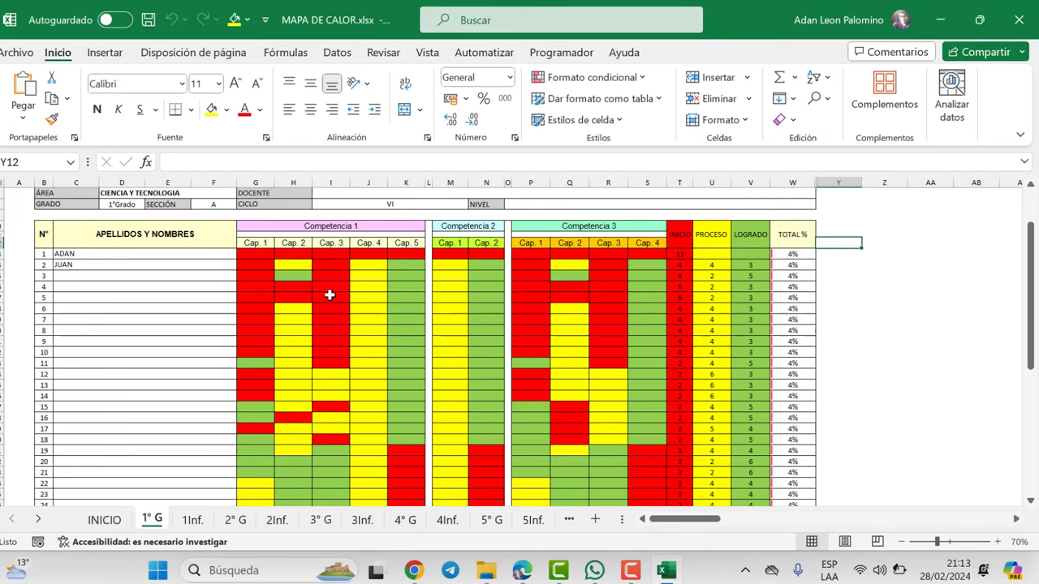
{"action": "left_click", "coordinate": [241, 254]}
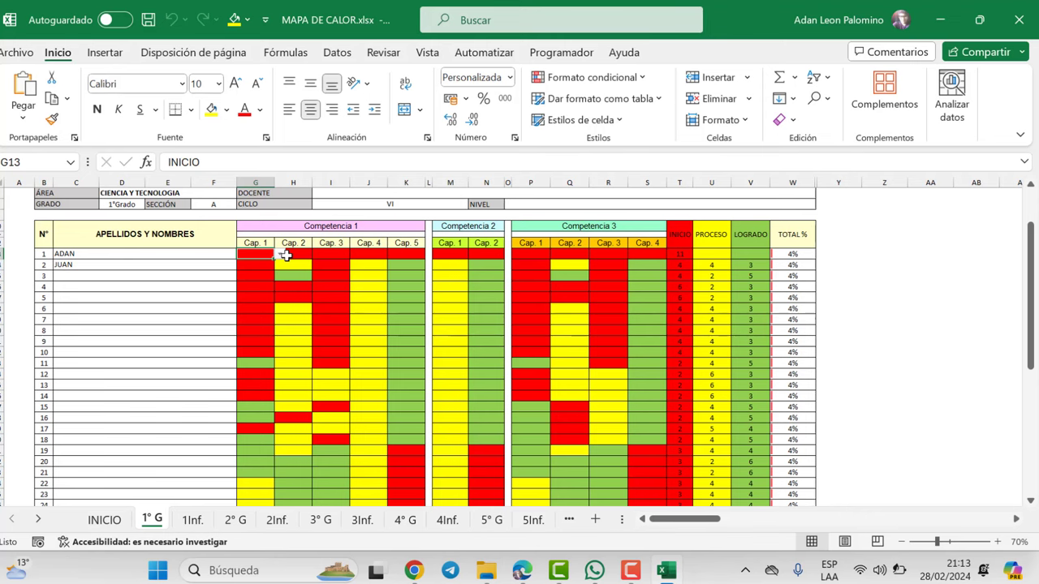
{"action": "scroll", "coordinate": [286, 255], "scroll_direction": "down", "scroll_amount": 10}
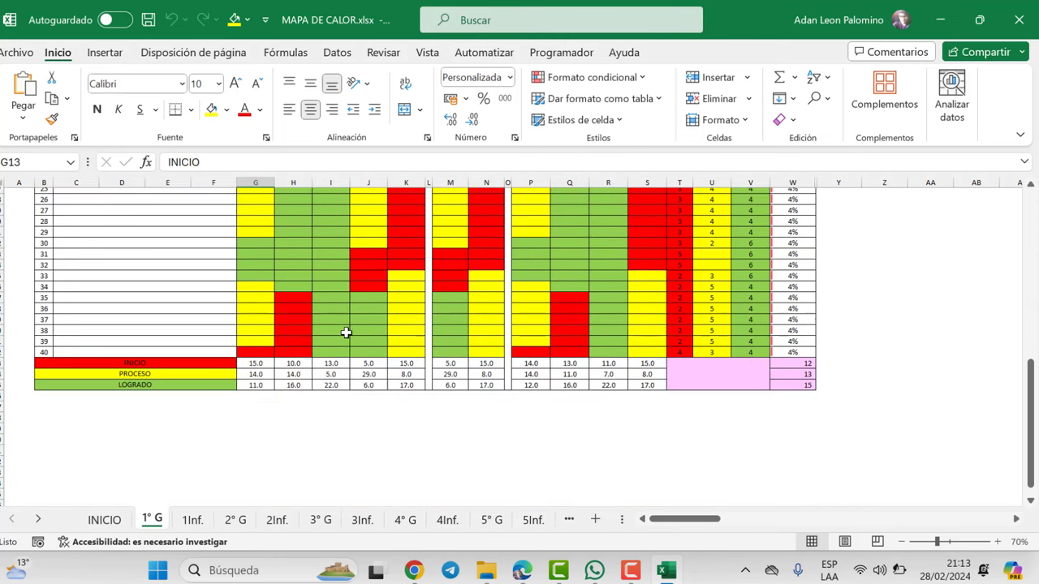
{"action": "scroll", "coordinate": [230, 401], "scroll_direction": "up", "scroll_amount": 10}
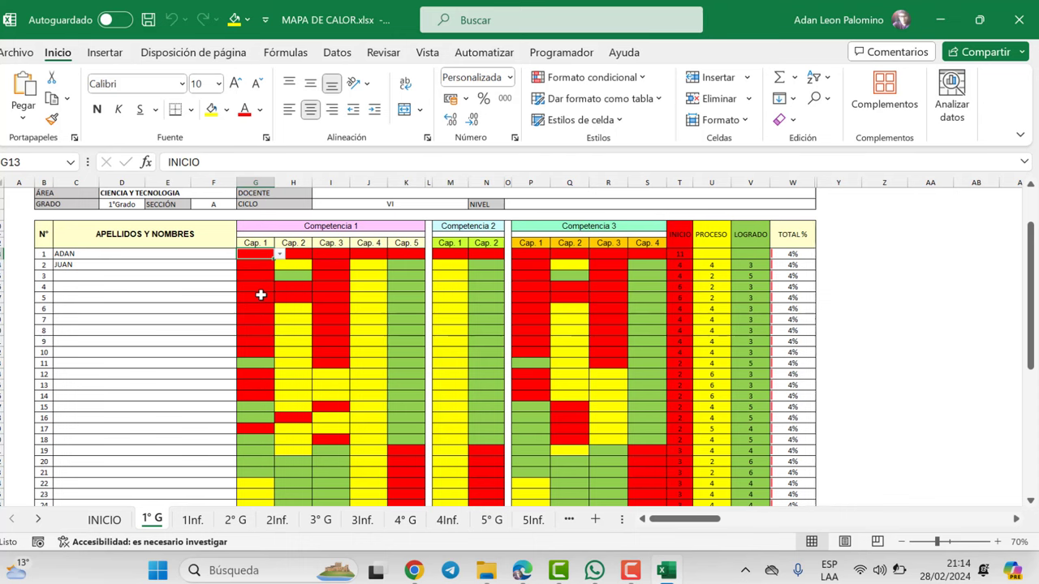
{"action": "left_click", "coordinate": [294, 266]}
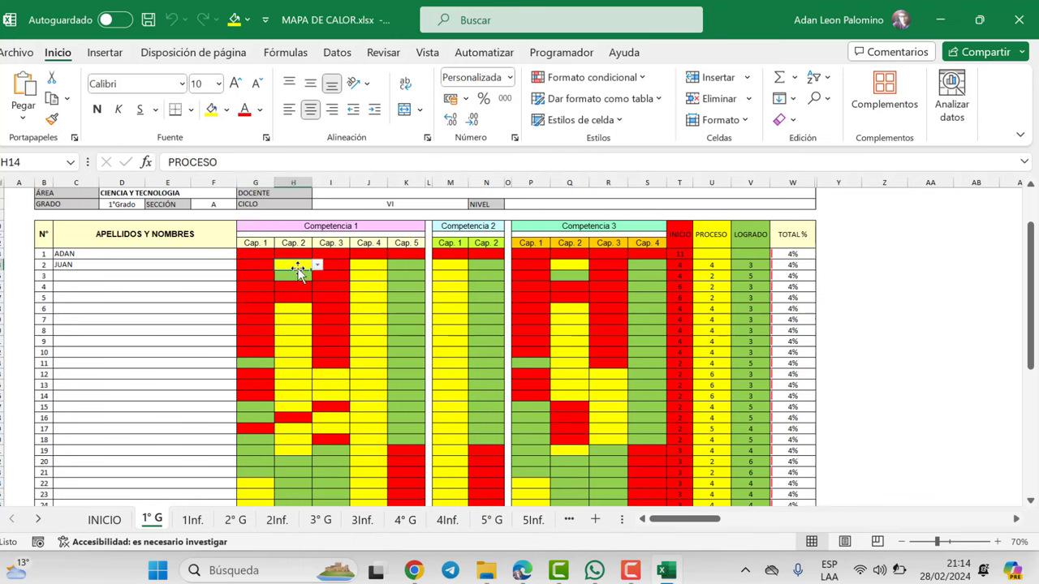
{"action": "left_click", "coordinate": [390, 274]}
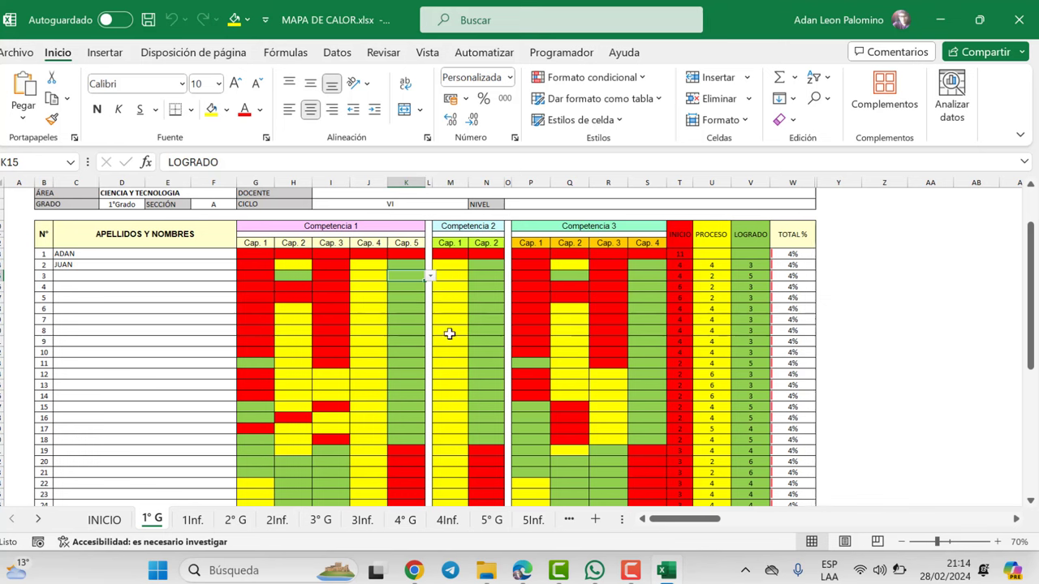
Examine the heat map's level counts by student and by capacity, selecting the first student's row and the Competencia 1 Cap. 1 column
{"action": "left_click", "coordinate": [3, 255]}
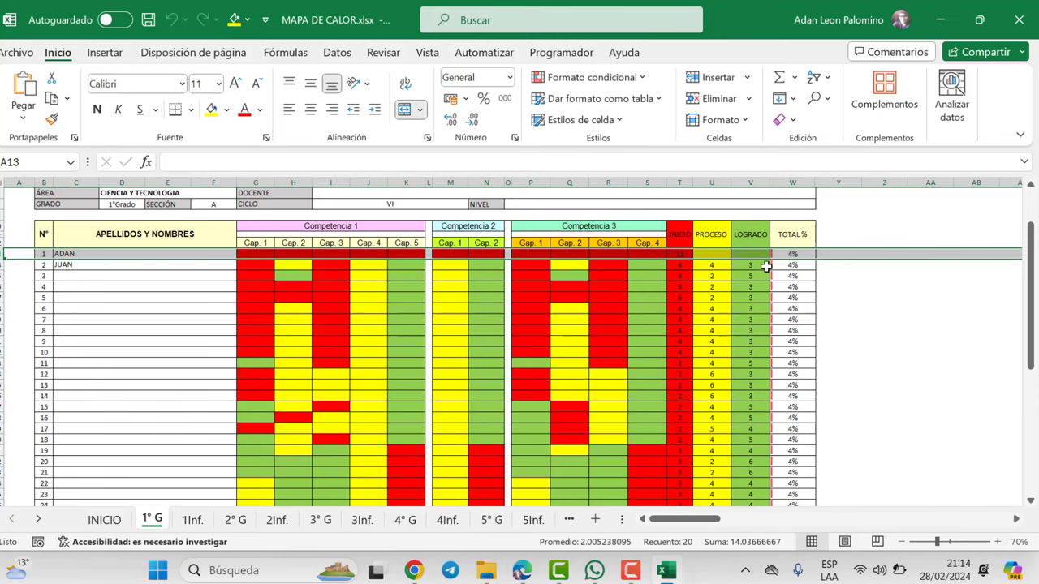
{"action": "left_click", "coordinate": [629, 330]}
{"action": "scroll", "coordinate": [408, 401], "scroll_direction": "down", "scroll_amount": 2}
{"action": "scroll", "coordinate": [408, 401], "scroll_direction": "down", "scroll_amount": 7}
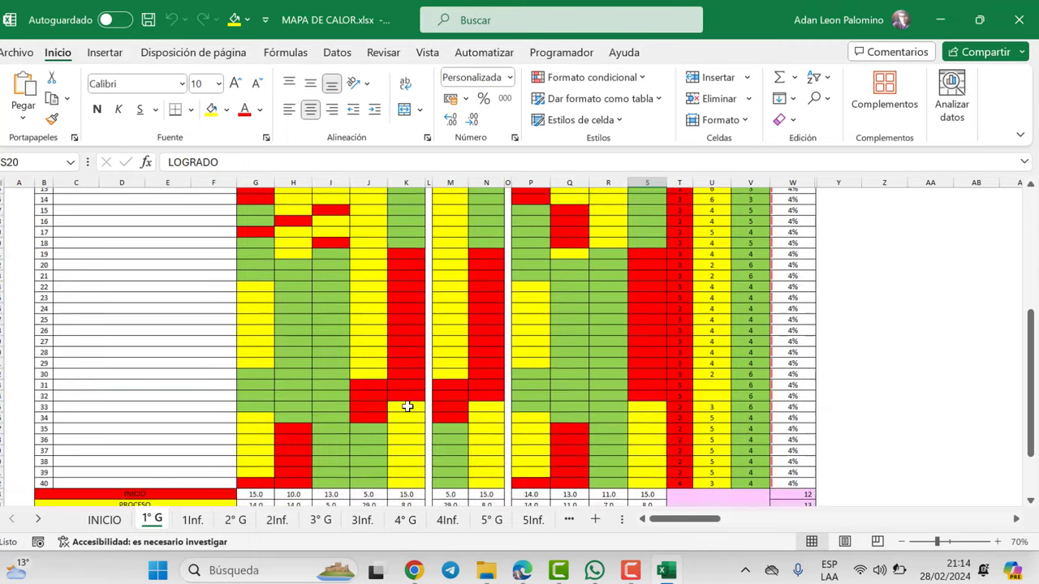
{"action": "left_click", "coordinate": [255, 183]}
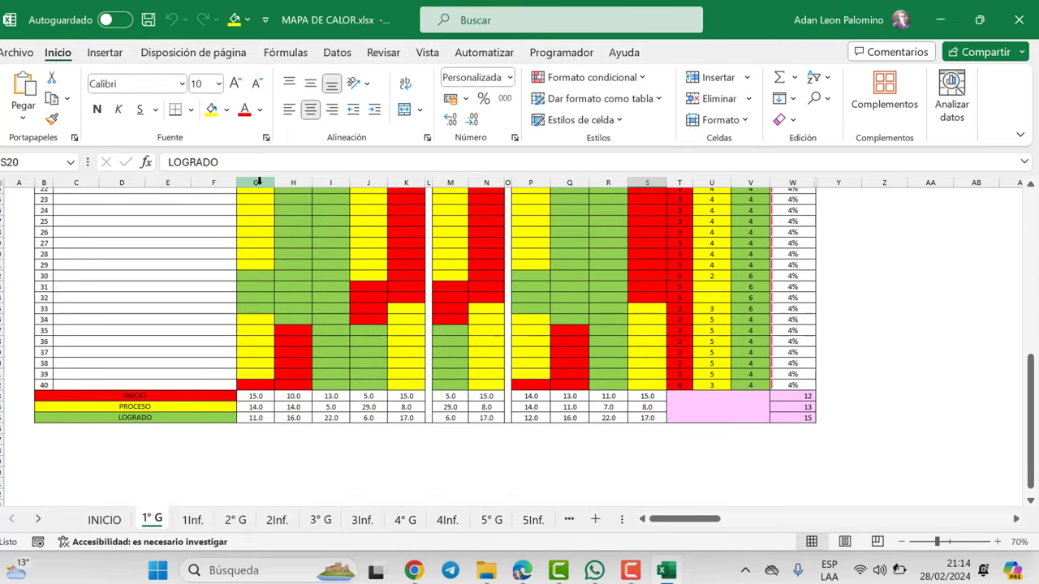
Examine the Competencia 1 Cap. 1 column against its INICIO, PROCESO and LOGRADO totals below the 1° G heat map
{"action": "scroll", "coordinate": [287, 336], "scroll_direction": "up", "scroll_amount": 7}
{"action": "scroll", "coordinate": [288, 336], "scroll_direction": "up", "scroll_amount": 2}
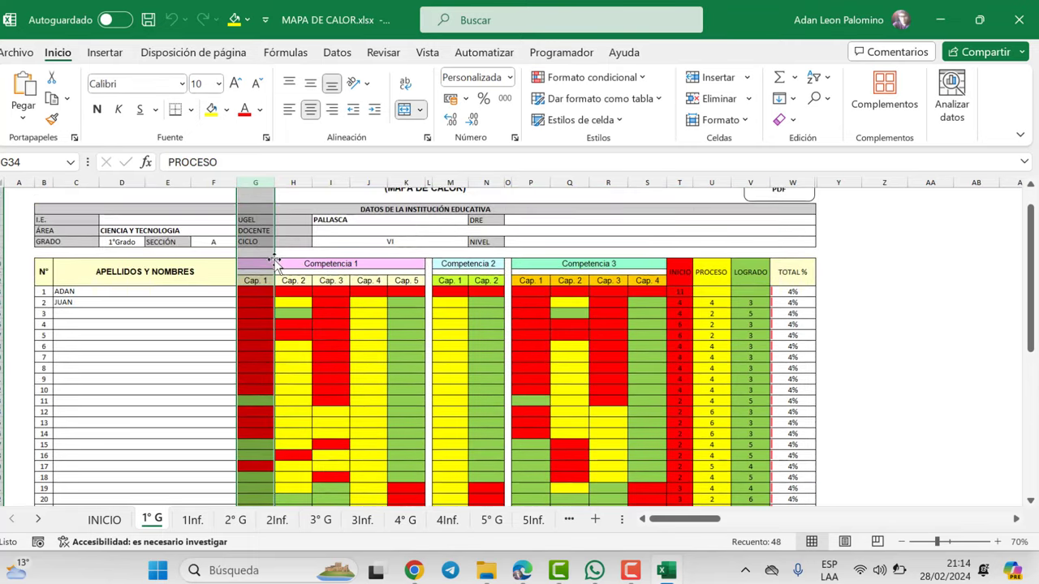
{"action": "scroll", "coordinate": [274, 324], "scroll_direction": "down", "scroll_amount": 9}
{"action": "scroll", "coordinate": [272, 328], "scroll_direction": "up", "scroll_amount": 3}
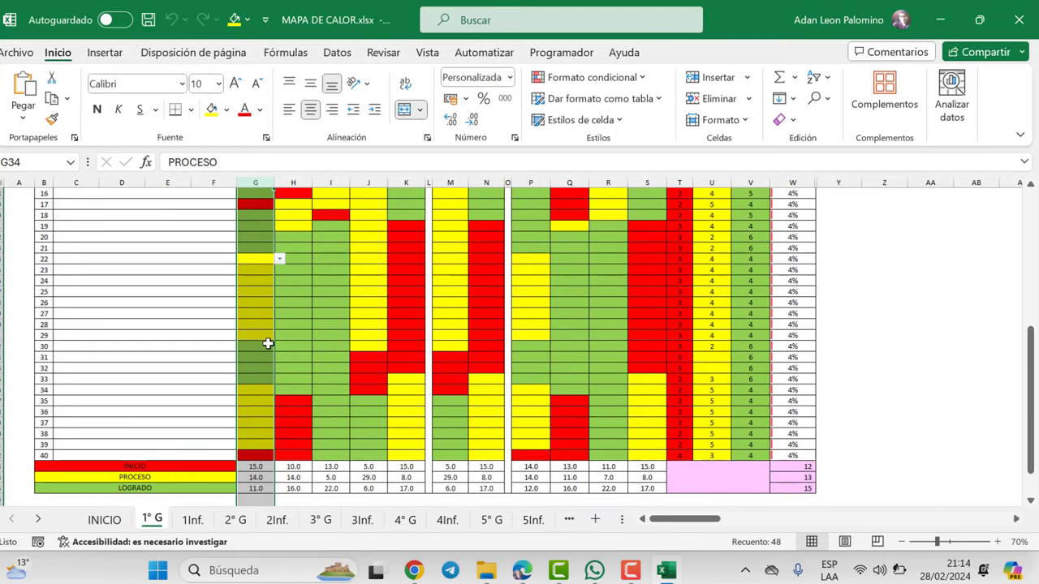
{"action": "scroll", "coordinate": [270, 353], "scroll_direction": "down", "scroll_amount": 2}
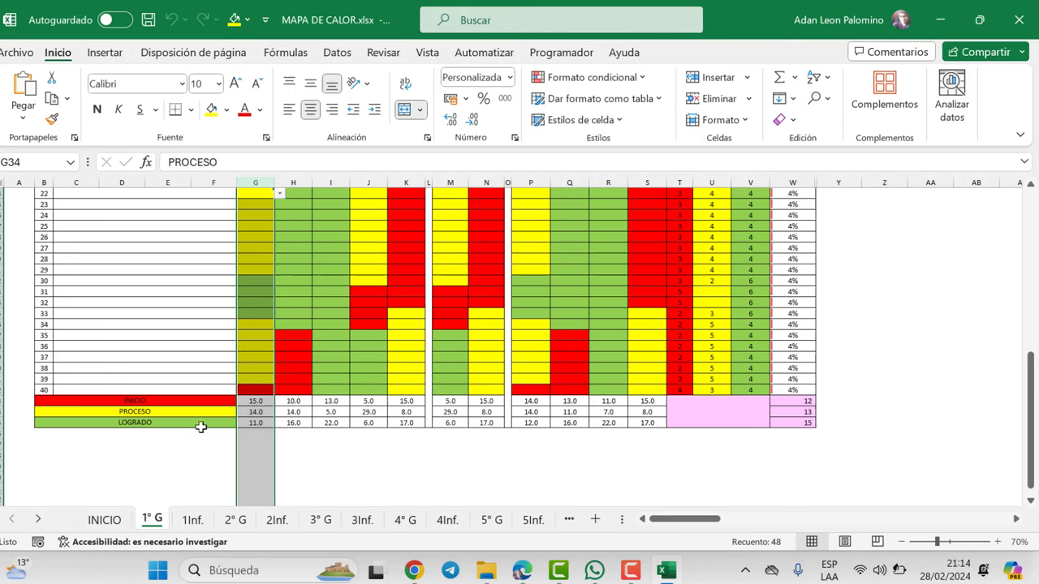
{"action": "left_click", "coordinate": [287, 434]}
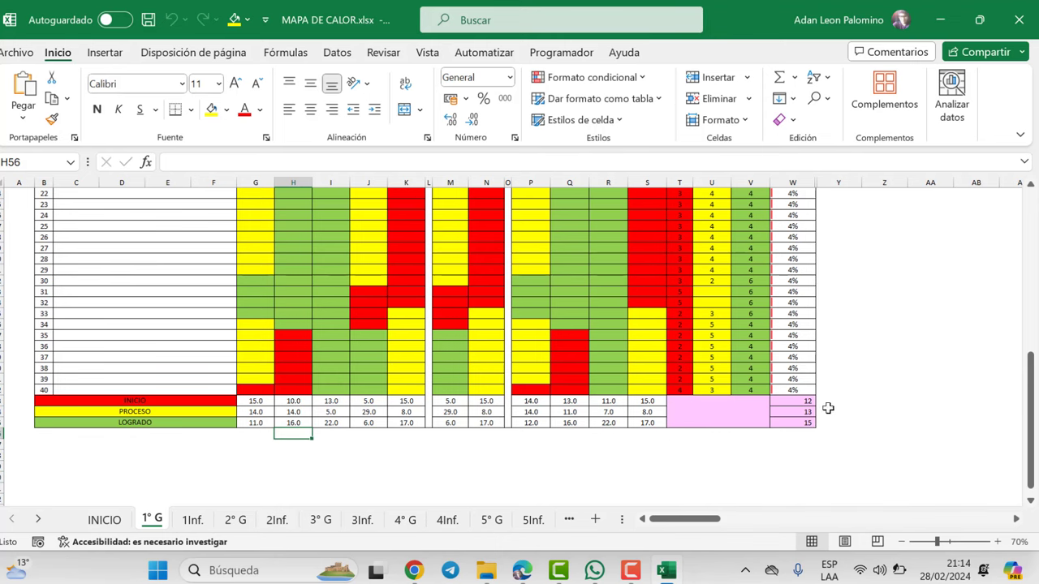
{"action": "scroll", "coordinate": [360, 415], "scroll_direction": "up", "scroll_amount": 1}
{"action": "scroll", "coordinate": [360, 415], "scroll_direction": "up", "scroll_amount": 8}
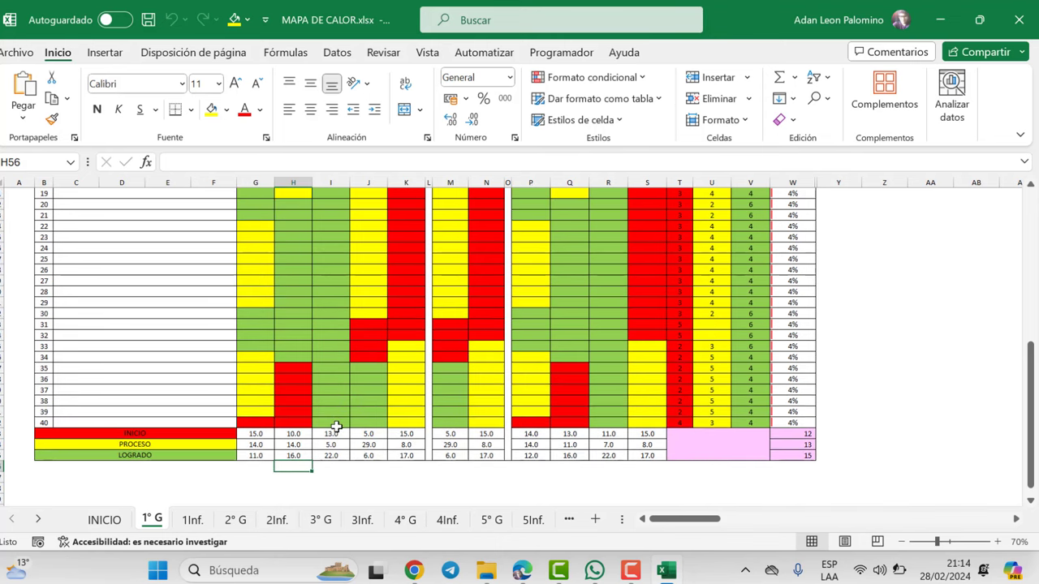
Open the 1Inf. report sheet and examine its general data and enrolment table, selecting the M and V student counts
{"action": "left_click", "coordinate": [193, 526]}
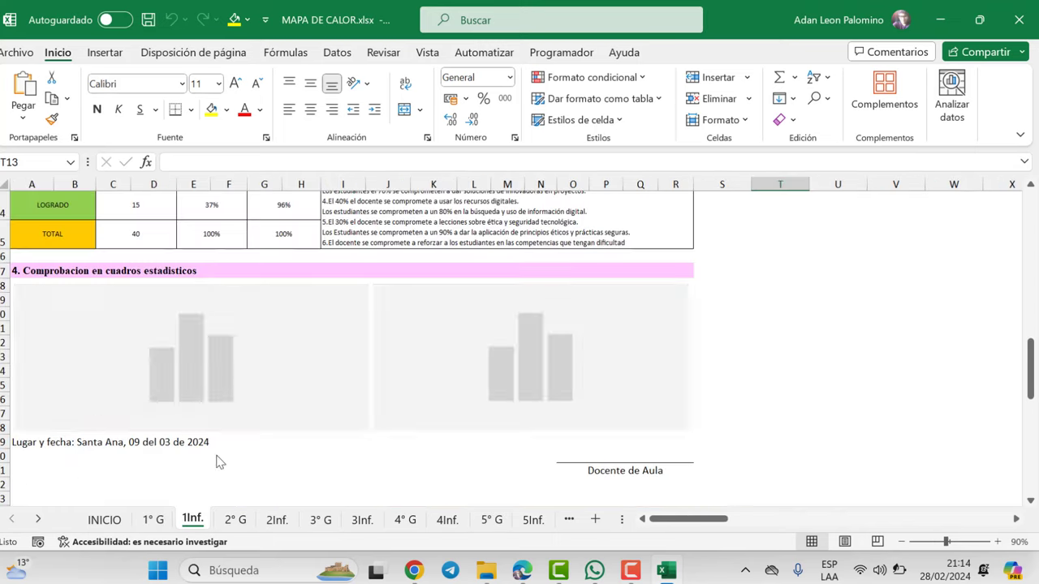
{"action": "scroll", "coordinate": [478, 371], "scroll_direction": "up", "scroll_amount": 10}
{"action": "scroll", "coordinate": [478, 372], "scroll_direction": "up", "scroll_amount": 3}
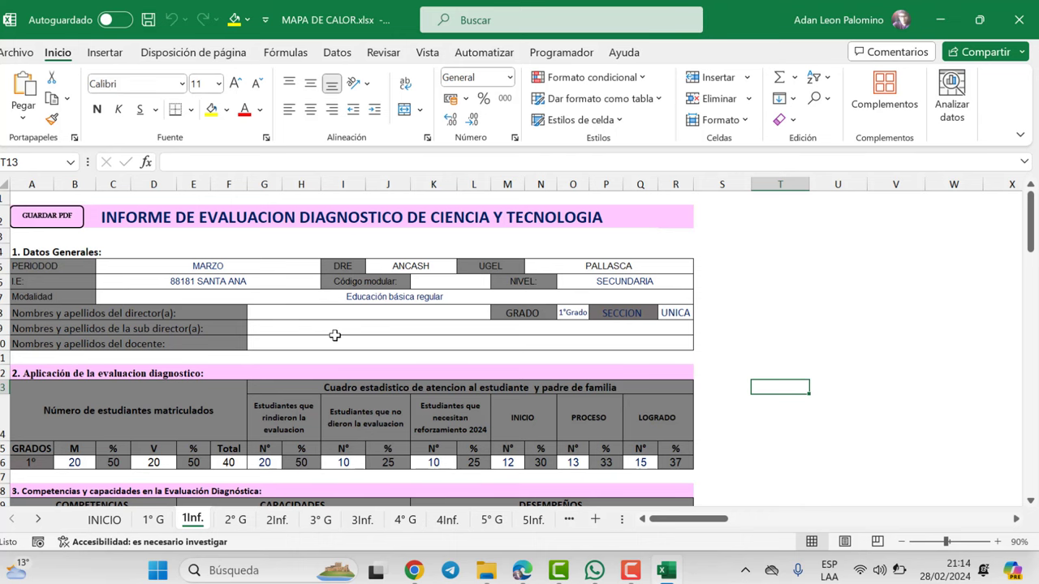
{"action": "scroll", "coordinate": [252, 393], "scroll_direction": "down", "scroll_amount": 2}
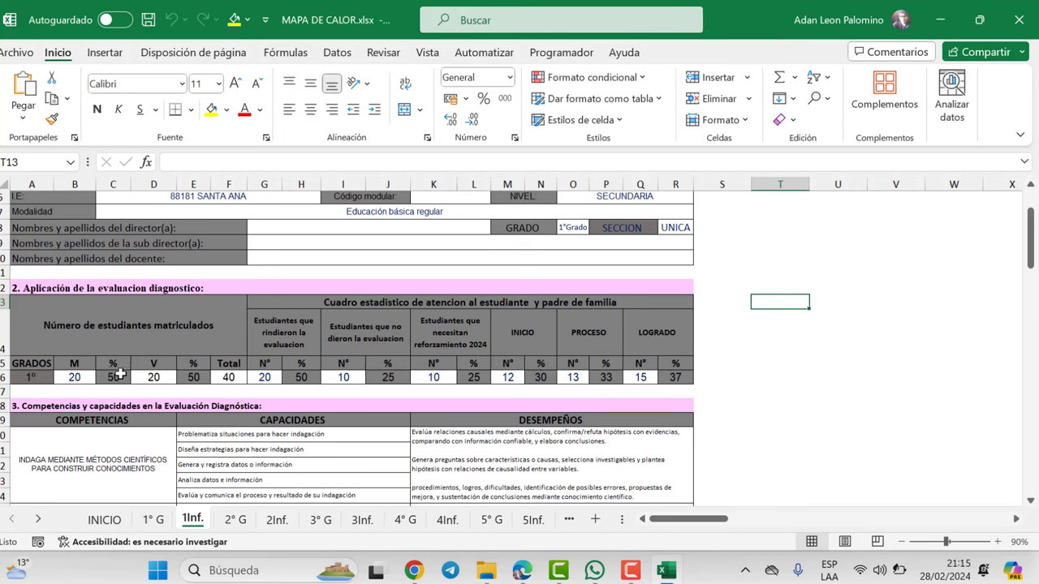
{"action": "left_click", "coordinate": [76, 379]}
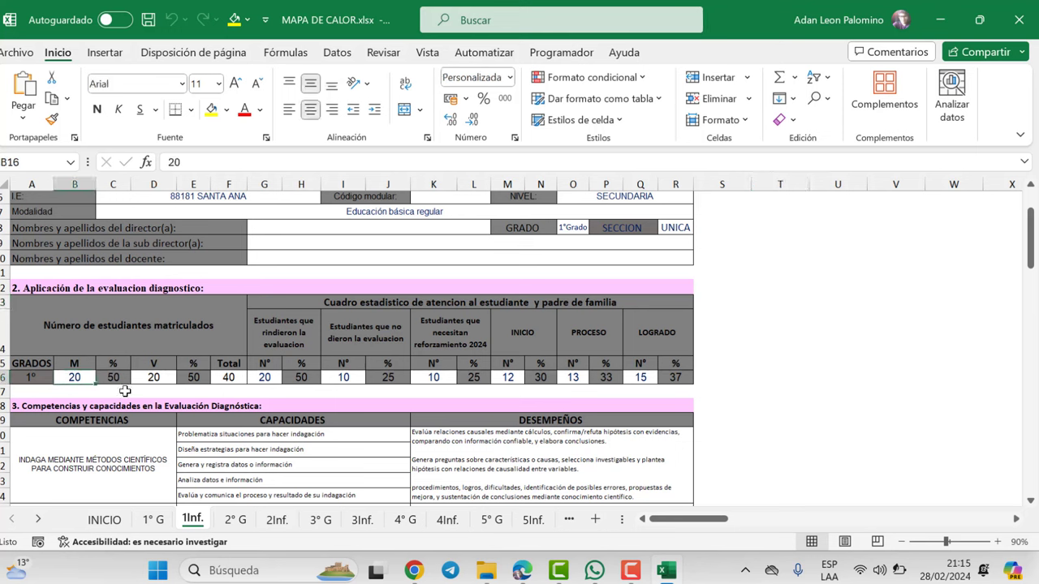
{"action": "left_click", "coordinate": [152, 379]}
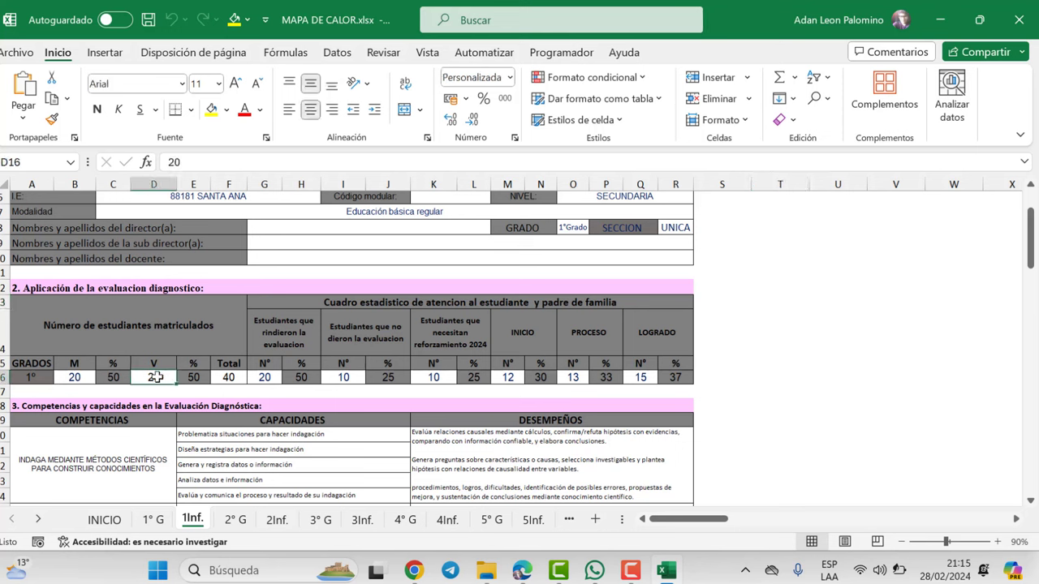
{"action": "scroll", "coordinate": [267, 387], "scroll_direction": "down", "scroll_amount": 2}
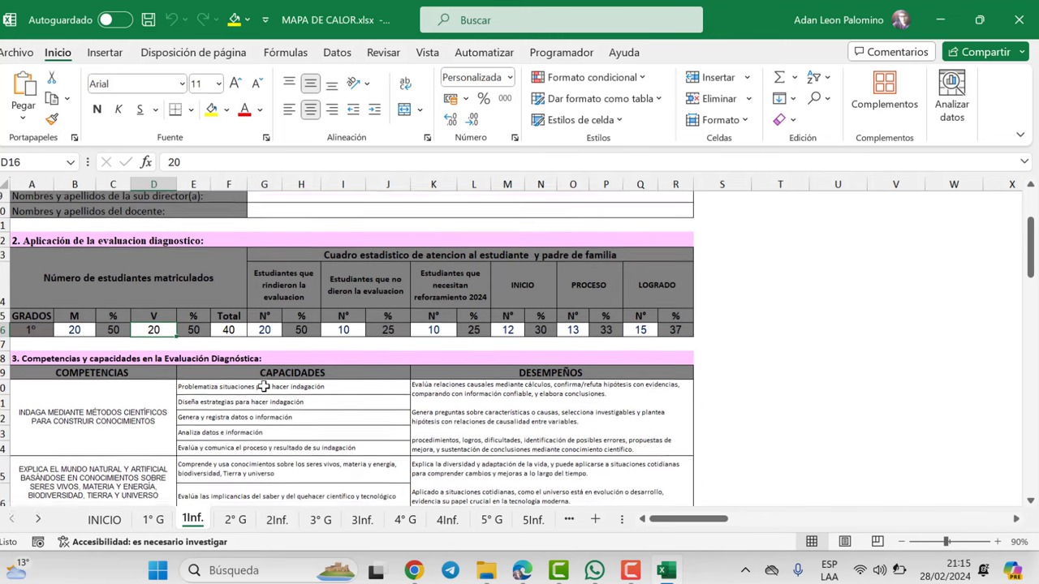
Check the 1° G student list, and return to the 1Inf. enrolment table to inspect the M count and Total formula
{"action": "left_click", "coordinate": [154, 520]}
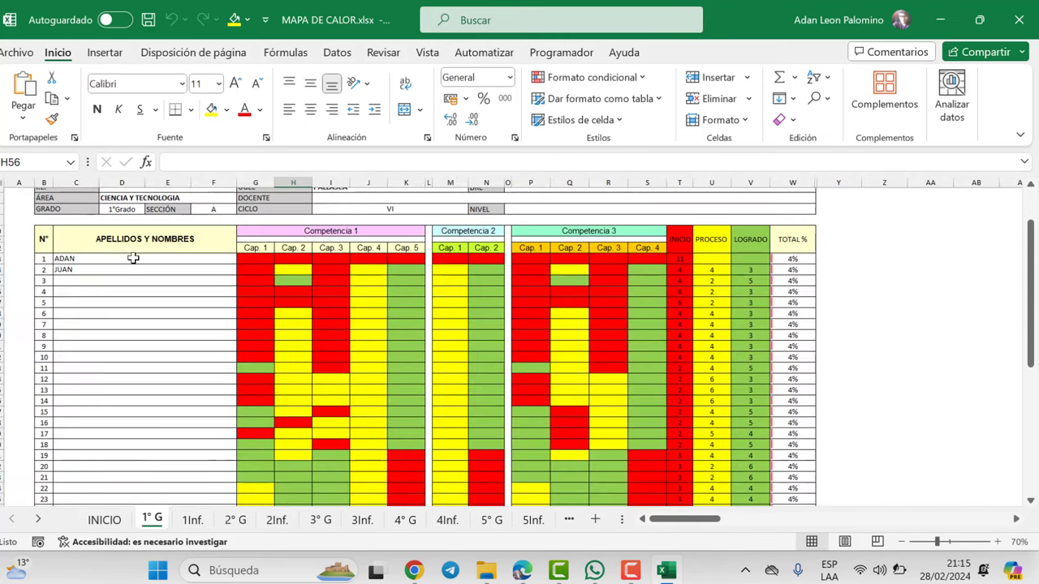
{"action": "left_click", "coordinate": [192, 519]}
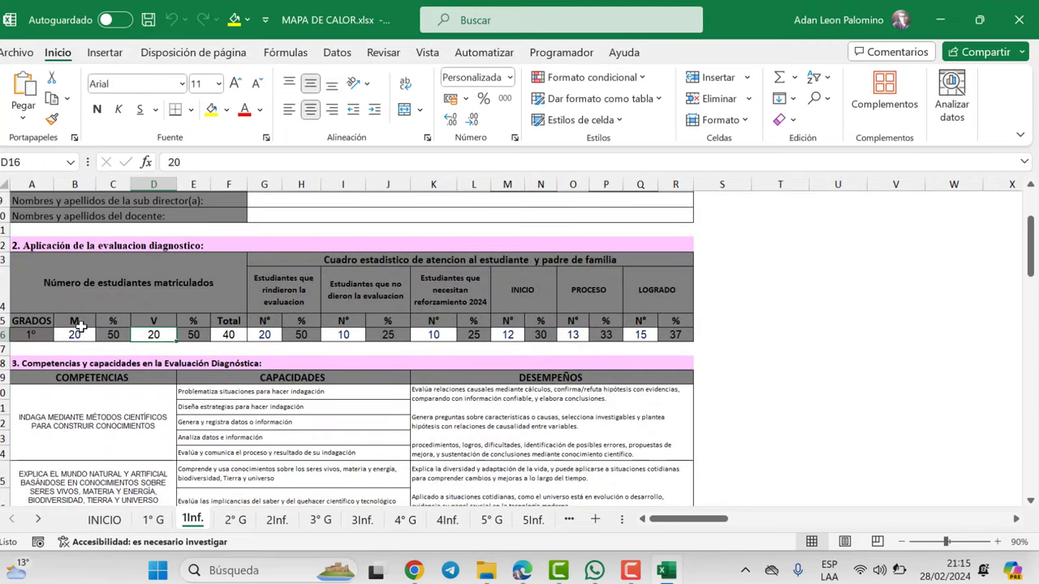
{"action": "left_click", "coordinate": [86, 336]}
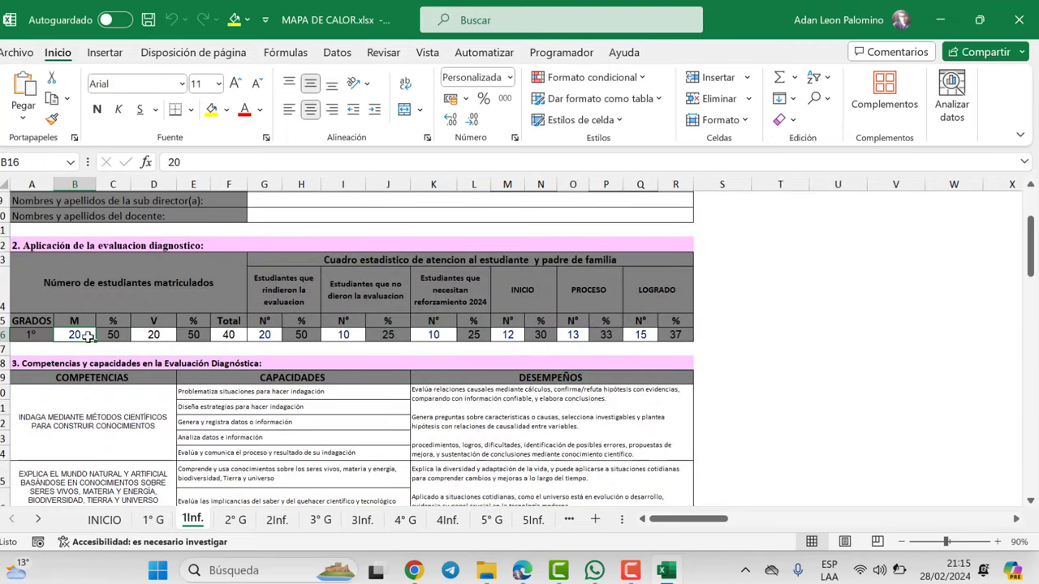
{"action": "left_click", "coordinate": [229, 336]}
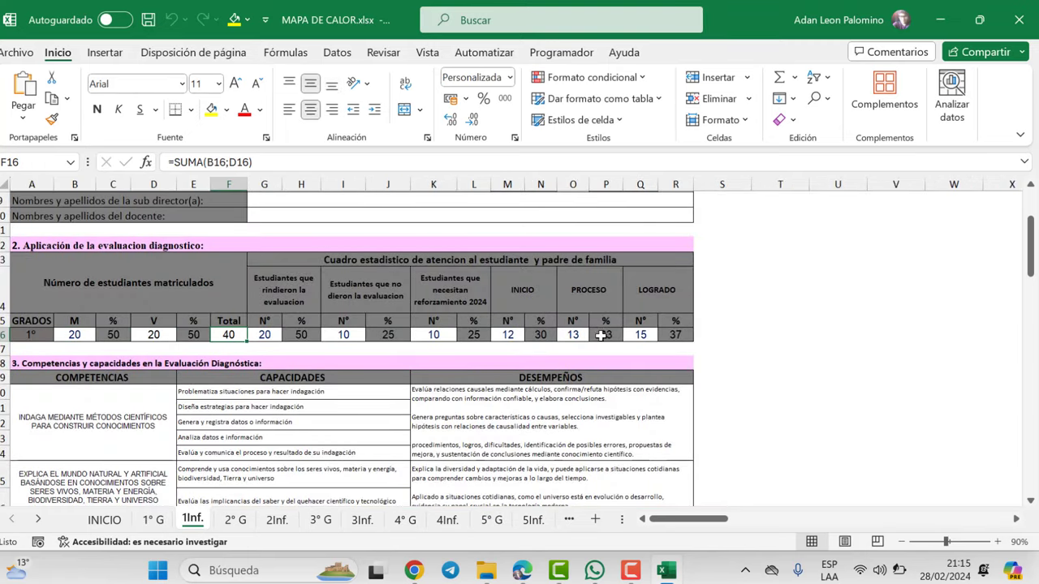
Examine the report's competencies and section 3.1 results, selecting the INICIO student count and the three level interpretation texts
{"action": "scroll", "coordinate": [361, 361], "scroll_direction": "down", "scroll_amount": 2}
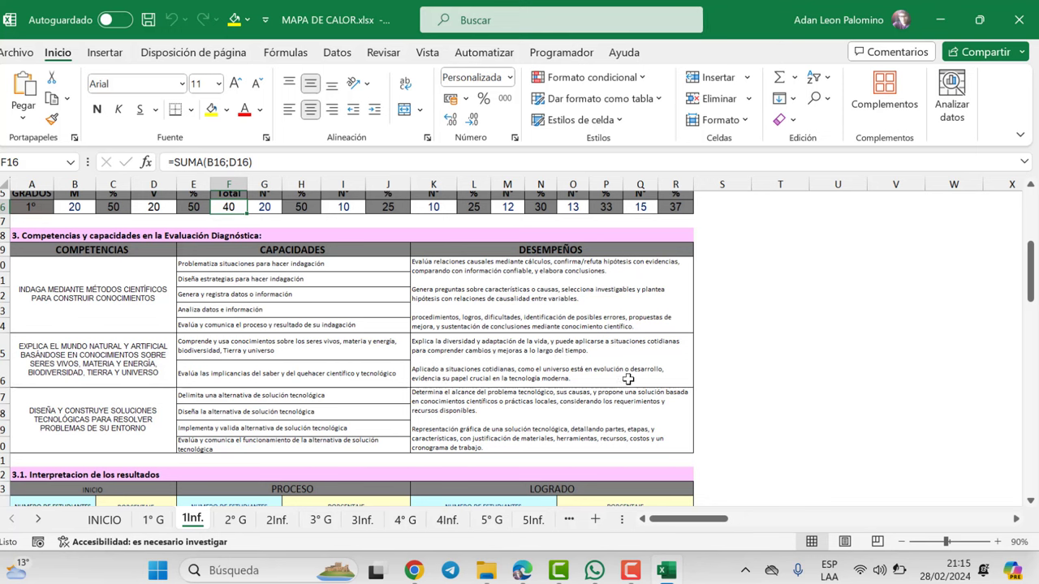
{"action": "scroll", "coordinate": [286, 374], "scroll_direction": "down", "scroll_amount": 4}
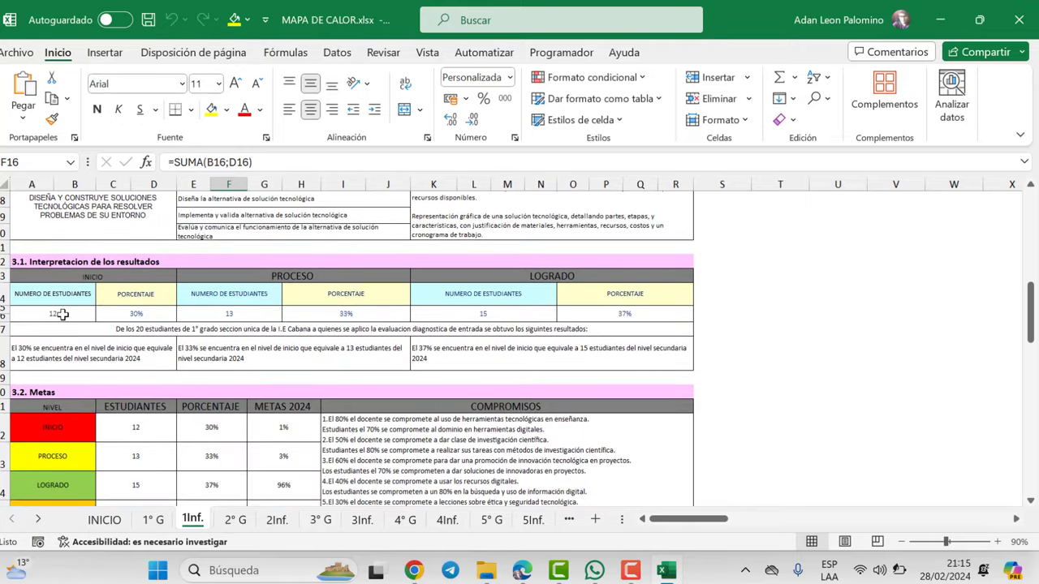
{"action": "left_click", "coordinate": [52, 315]}
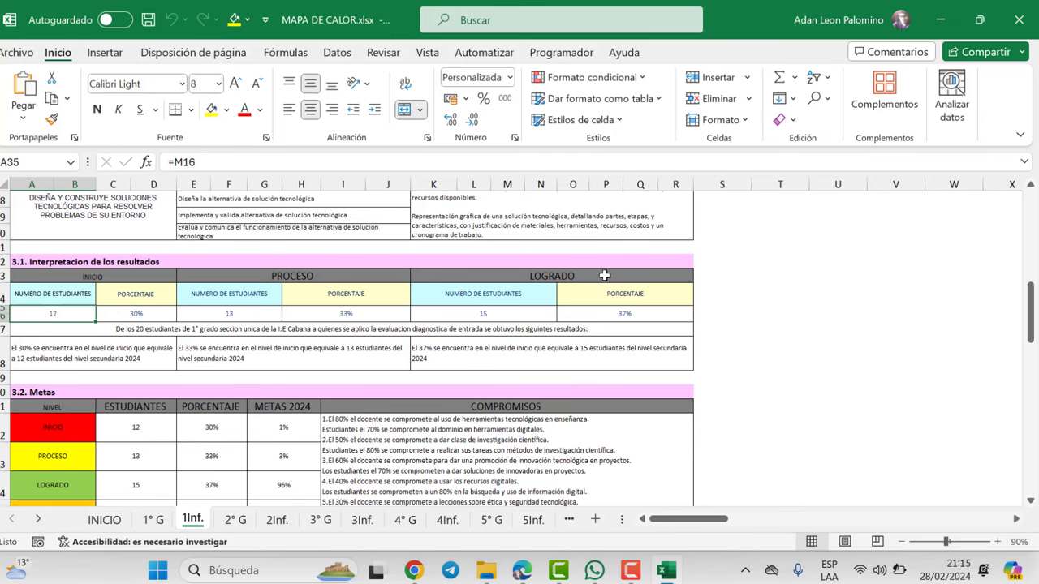
{"action": "scroll", "coordinate": [586, 335], "scroll_direction": "down", "scroll_amount": 1}
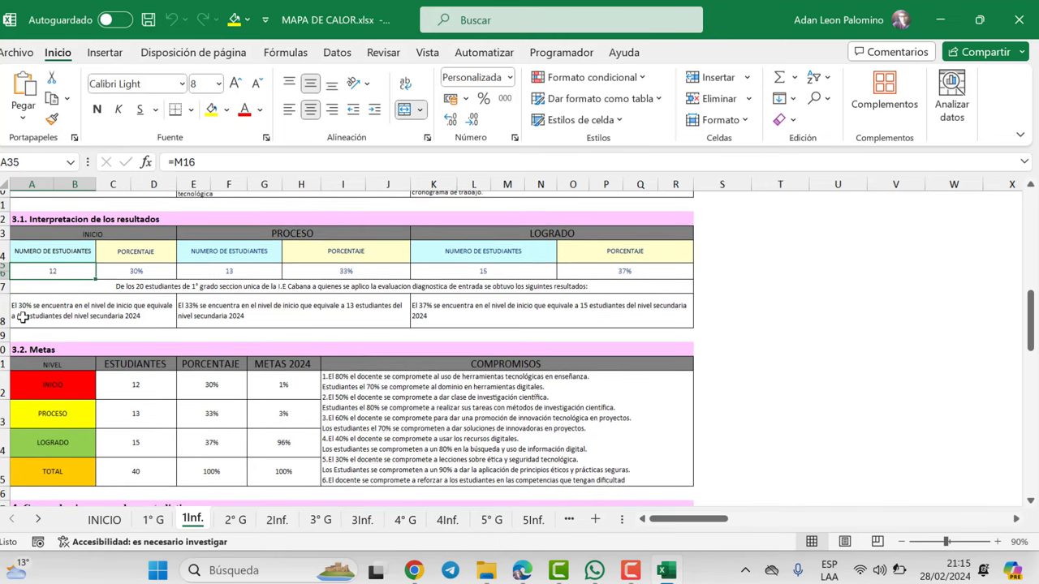
{"action": "left_click", "coordinate": [87, 311]}
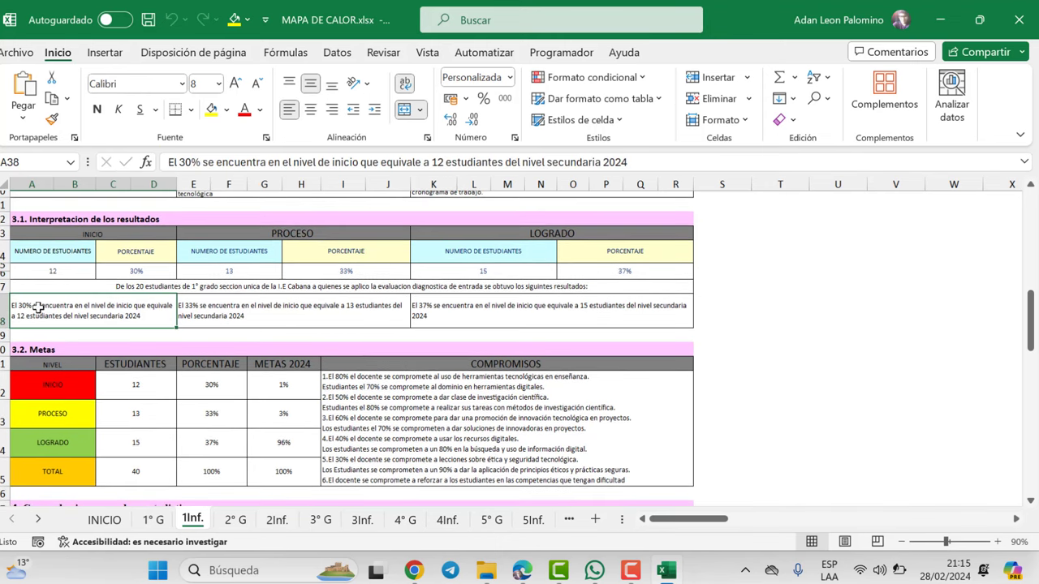
{"action": "left_click", "coordinate": [261, 314]}
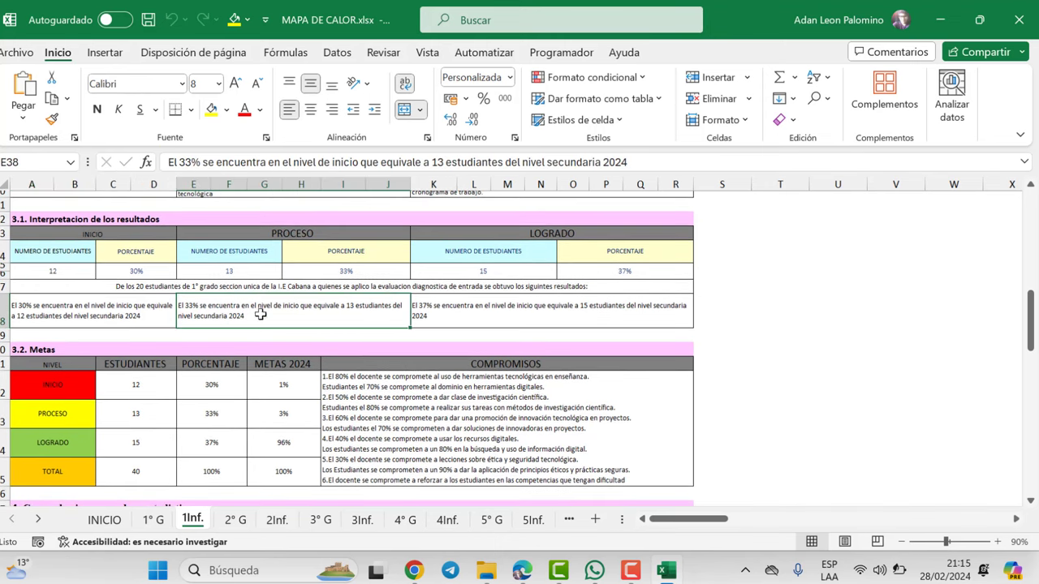
{"action": "left_click", "coordinate": [484, 311]}
{"action": "scroll", "coordinate": [369, 336], "scroll_direction": "down", "scroll_amount": 2}
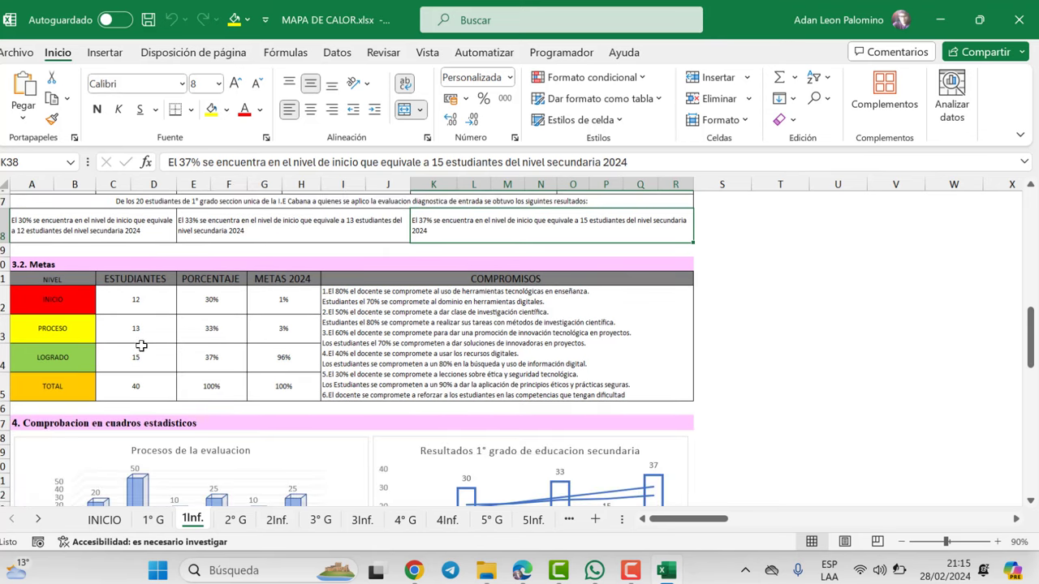
Examine section 3.2 Metas and the statistical charts, opening the COMPROMISOS text for editing and leaving it unchanged
{"action": "left_click", "coordinate": [145, 300]}
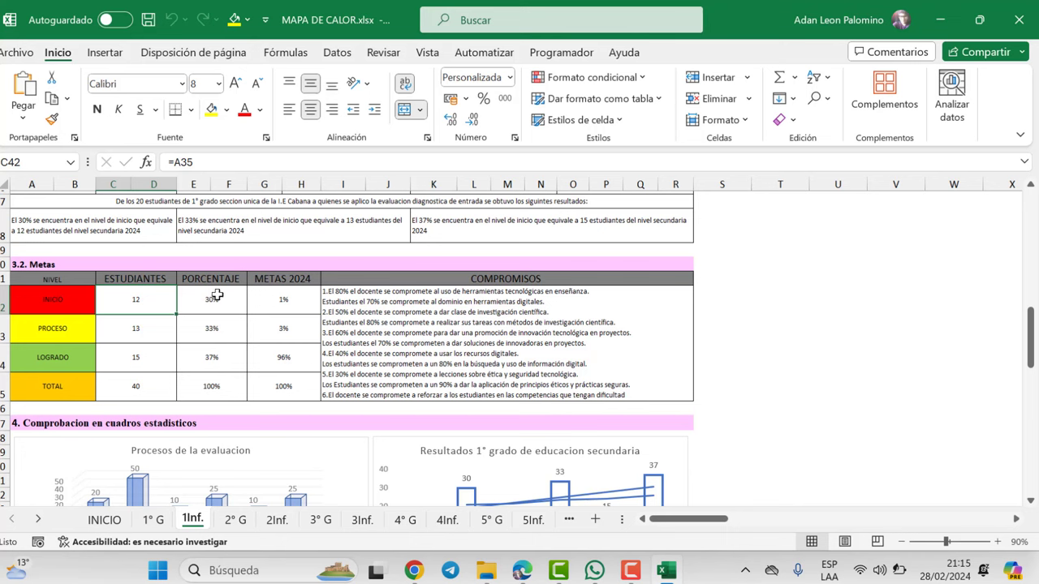
{"action": "double_click", "coordinate": [354, 301]}
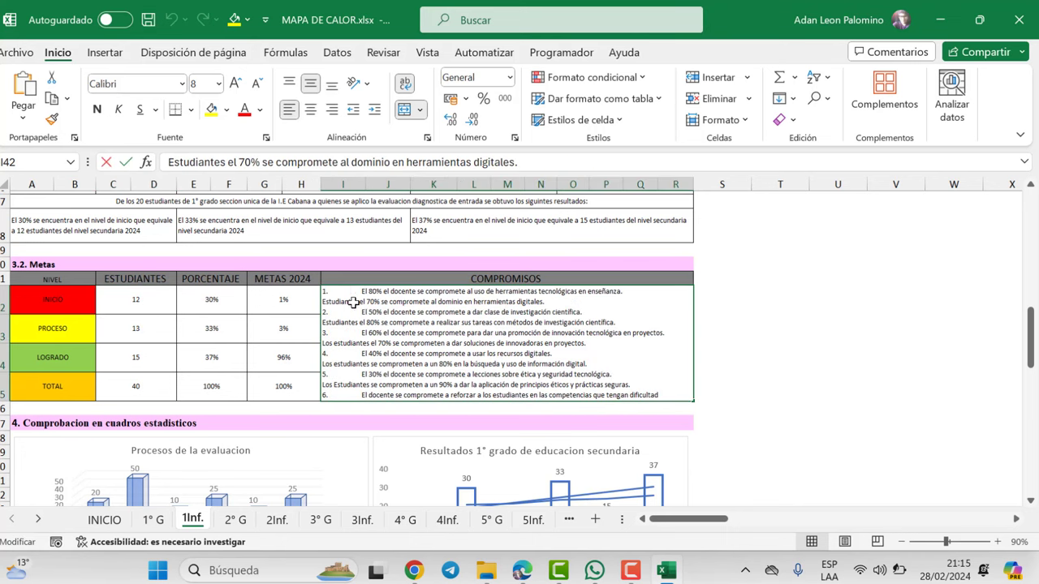
{"action": "left_click", "coordinate": [379, 291]}
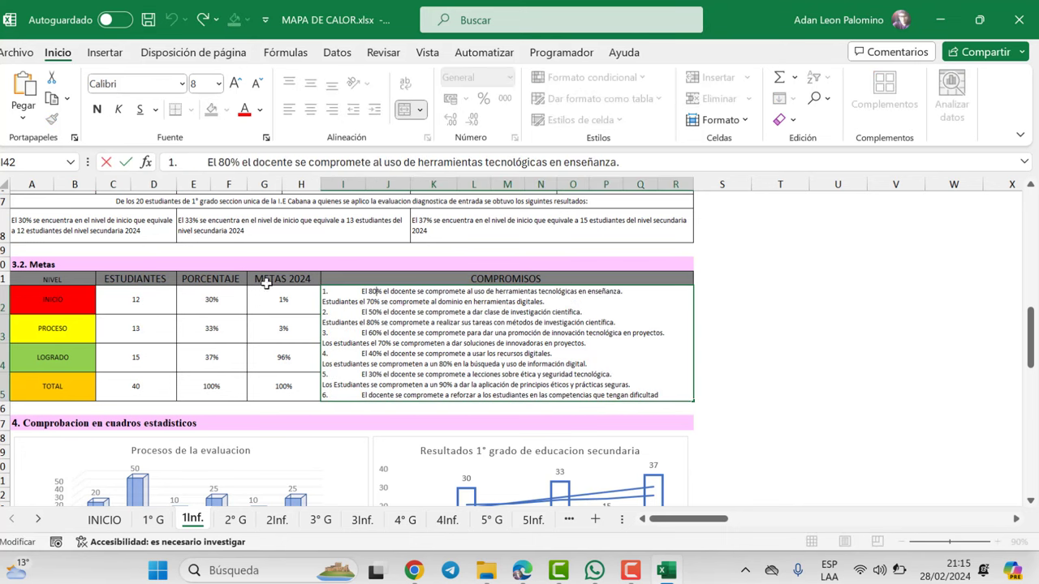
{"action": "scroll", "coordinate": [525, 353], "scroll_direction": "down", "scroll_amount": 5}
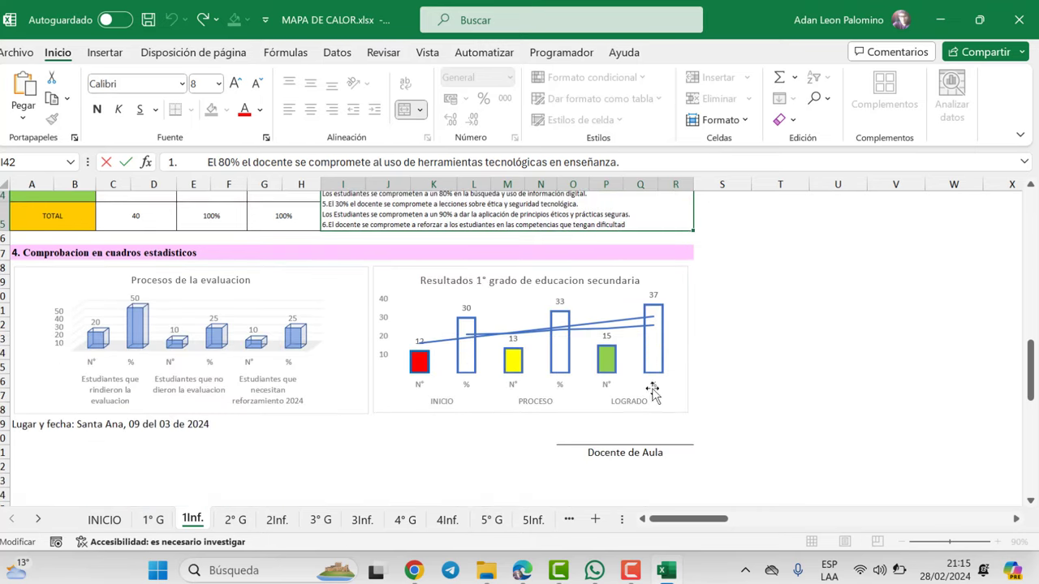
{"action": "left_click", "coordinate": [741, 378]}
Save the 1Inf. diagnostic report as a PDF, and switch to File Explorer to open MAPA DE CALOR.pdf from the Desktop
{"action": "scroll", "coordinate": [755, 387], "scroll_direction": "up", "scroll_amount": 15}
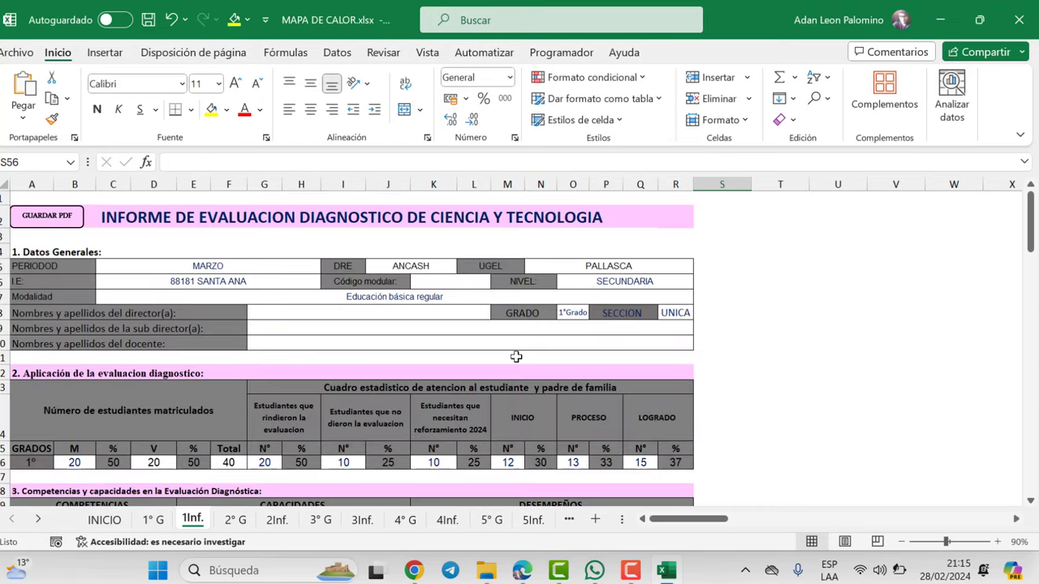
{"action": "left_click", "coordinate": [54, 226]}
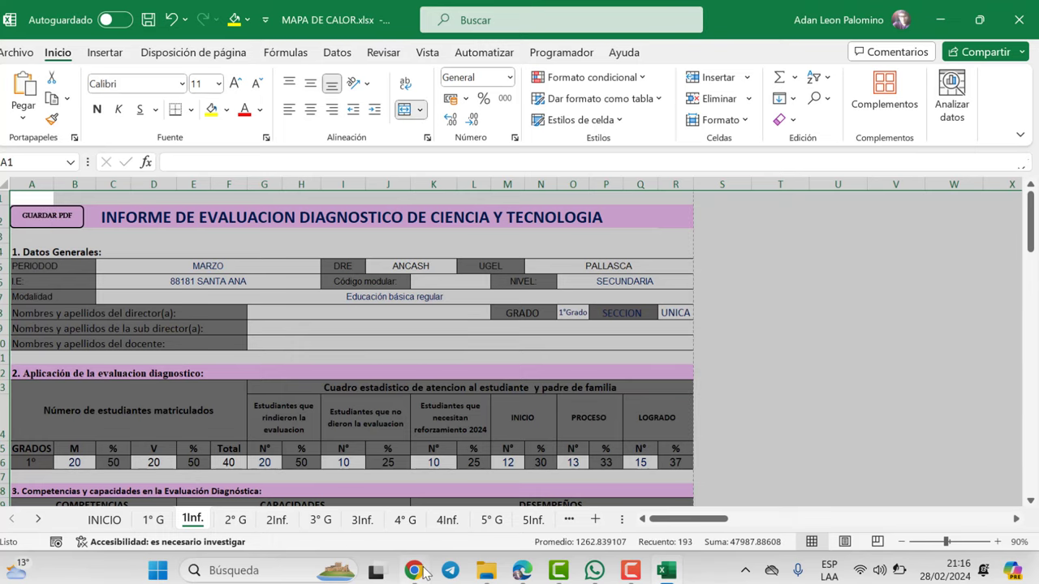
{"action": "mouse_move", "coordinate": [430, 571]}
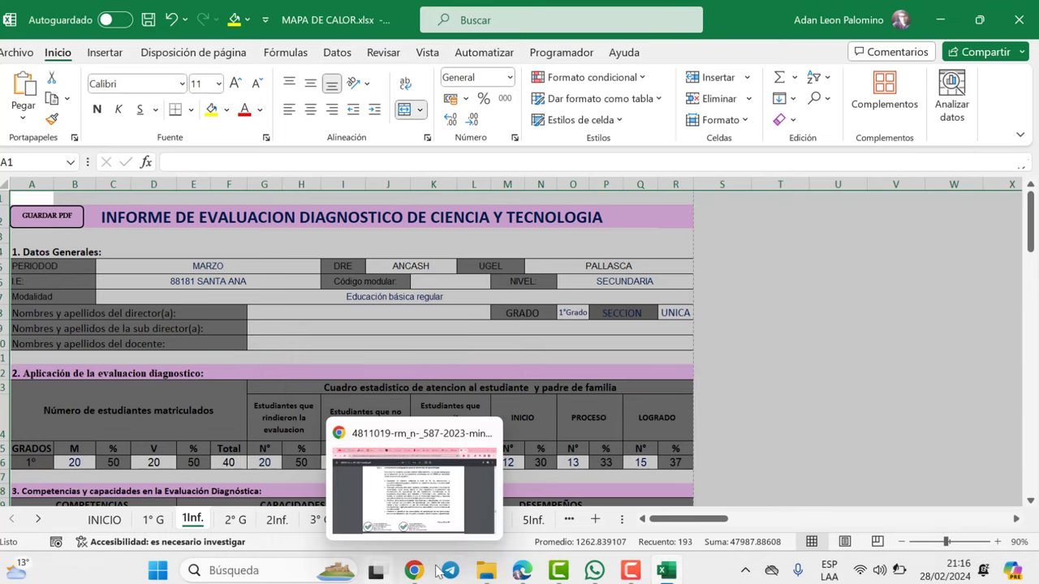
{"action": "left_click", "coordinate": [485, 571]}
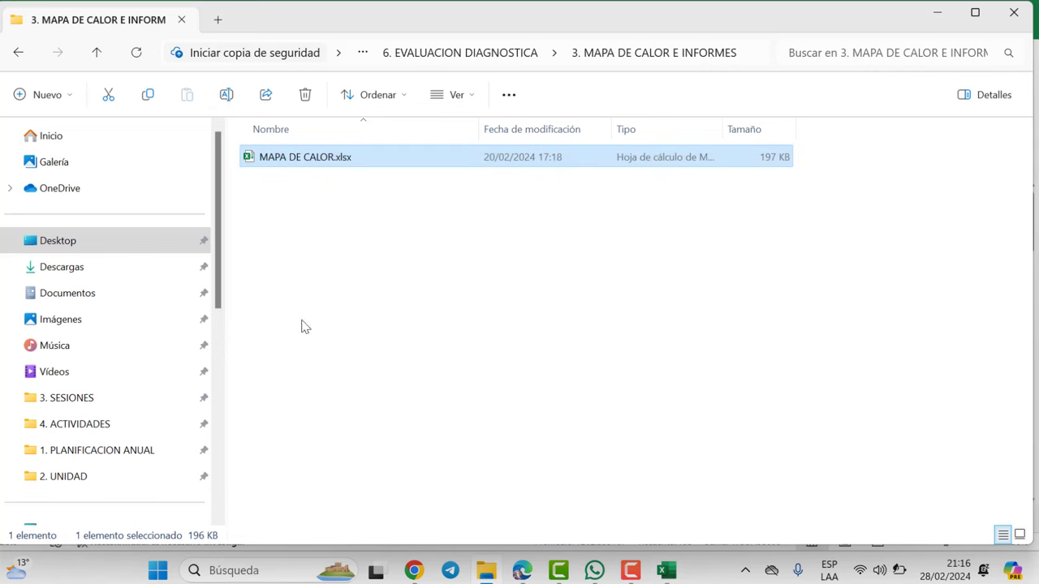
{"action": "left_click", "coordinate": [69, 254]}
{"action": "double_click", "coordinate": [349, 307]}
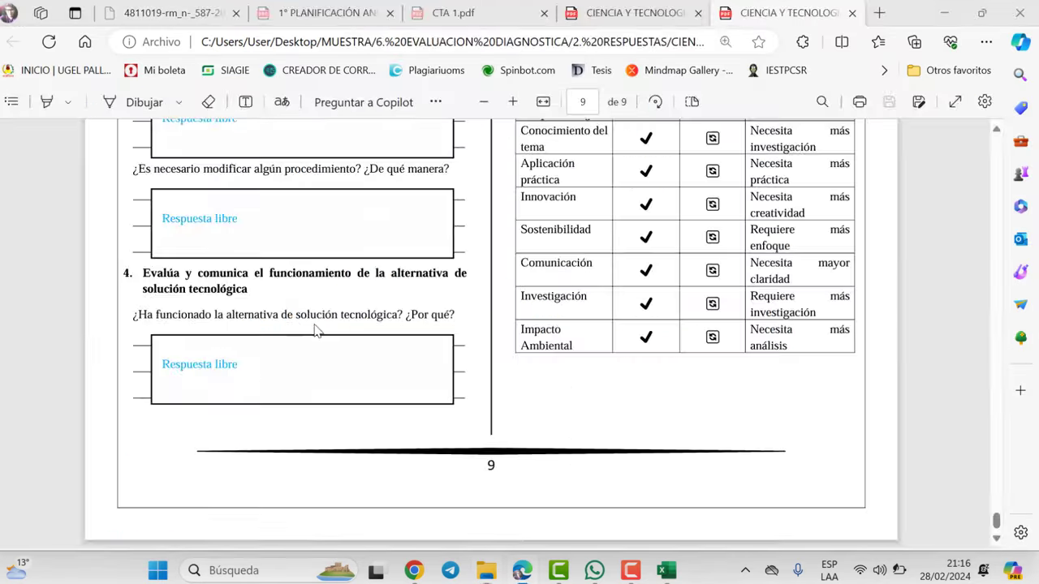
Examine all three pages of the exported diagnostic report PDF and return to its first page
{"action": "scroll", "coordinate": [493, 268], "scroll_direction": "down", "scroll_amount": 20}
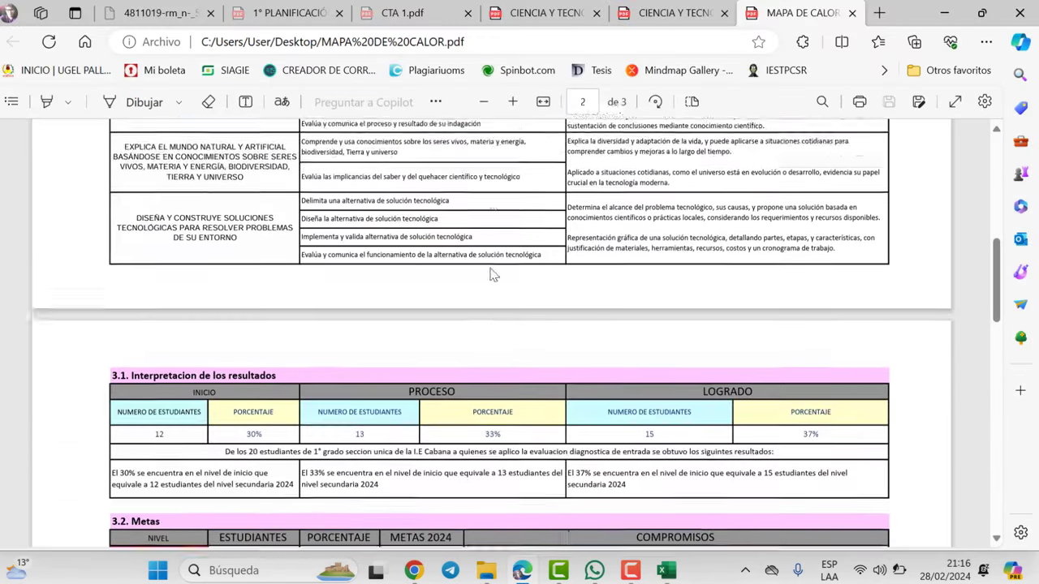
{"action": "scroll", "coordinate": [493, 279], "scroll_direction": "up", "scroll_amount": 20}
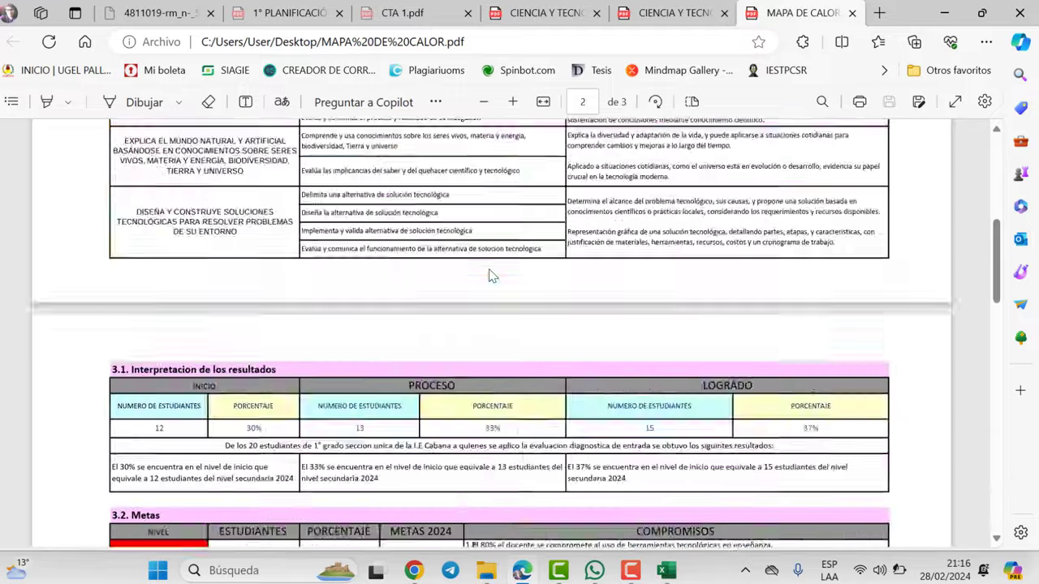
{"action": "scroll", "coordinate": [489, 261], "scroll_direction": "down", "scroll_amount": 20}
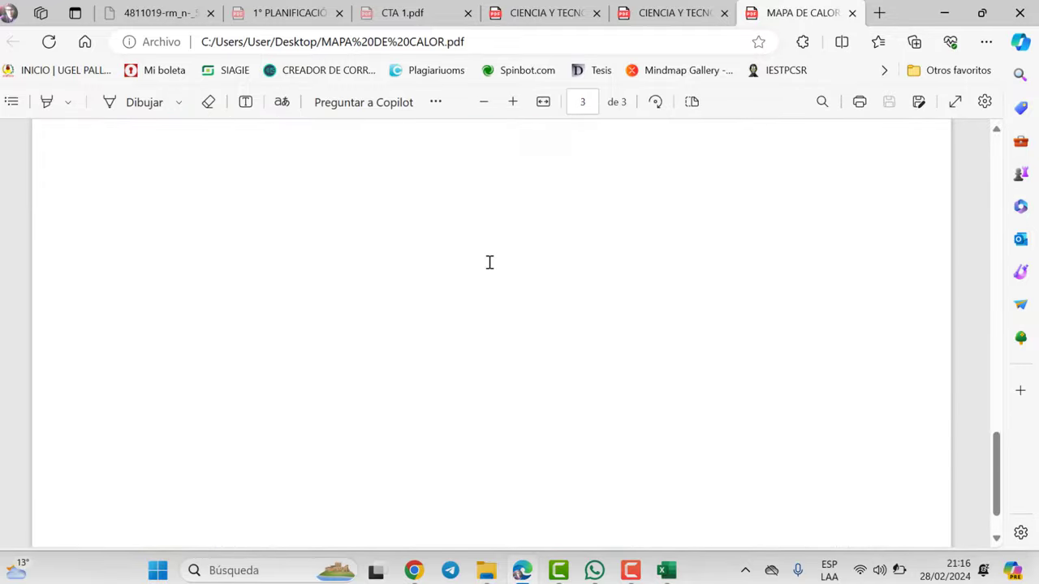
{"action": "scroll", "coordinate": [489, 262], "scroll_direction": "up", "scroll_amount": 18}
{"action": "scroll", "coordinate": [495, 258], "scroll_direction": "up", "scroll_amount": 2}
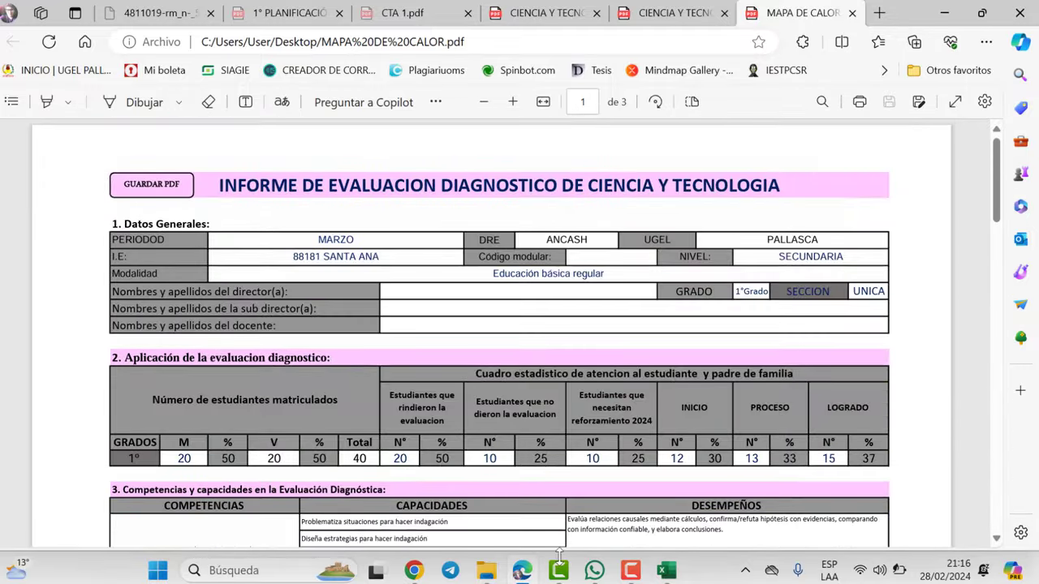
Switch to the MAPA DE CALOR workbook in Excel, view the 2Inf. sheet and open the INFORME G sheet
{"action": "left_click", "coordinate": [659, 572]}
{"action": "left_click", "coordinate": [649, 356]}
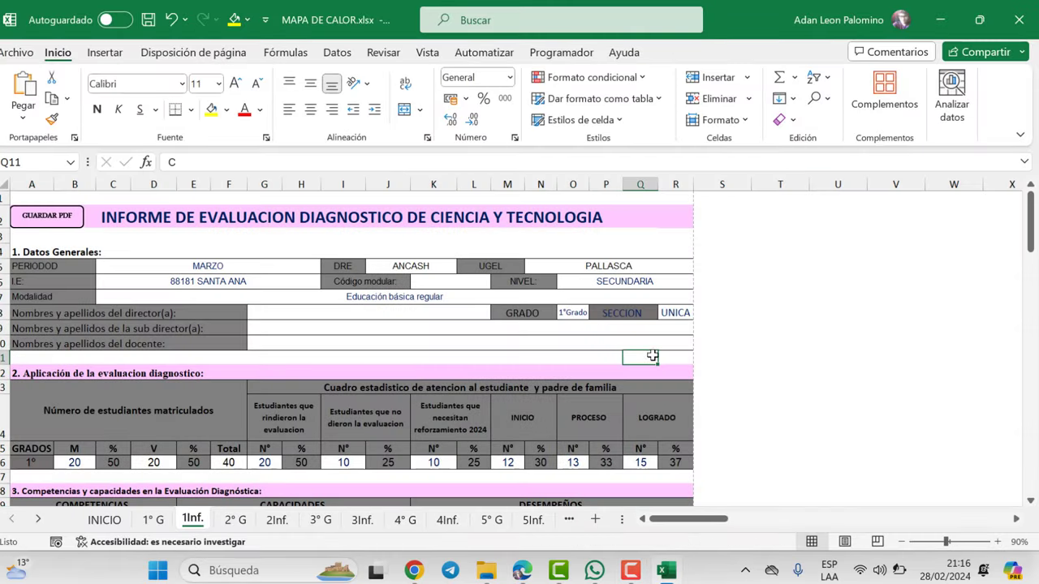
{"action": "left_click", "coordinate": [234, 523]}
{"action": "left_click", "coordinate": [277, 519]}
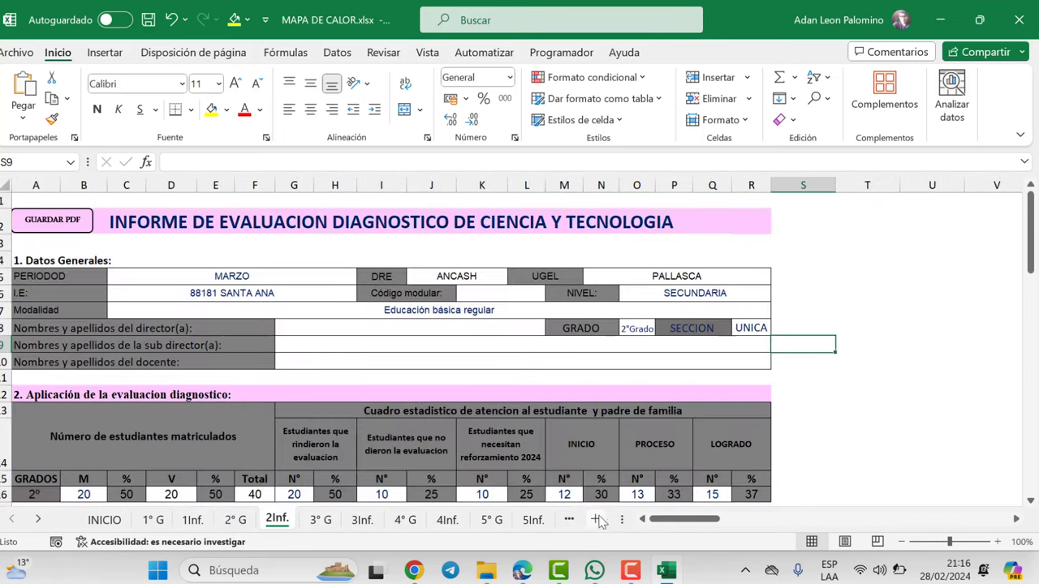
{"action": "left_click", "coordinate": [569, 519]}
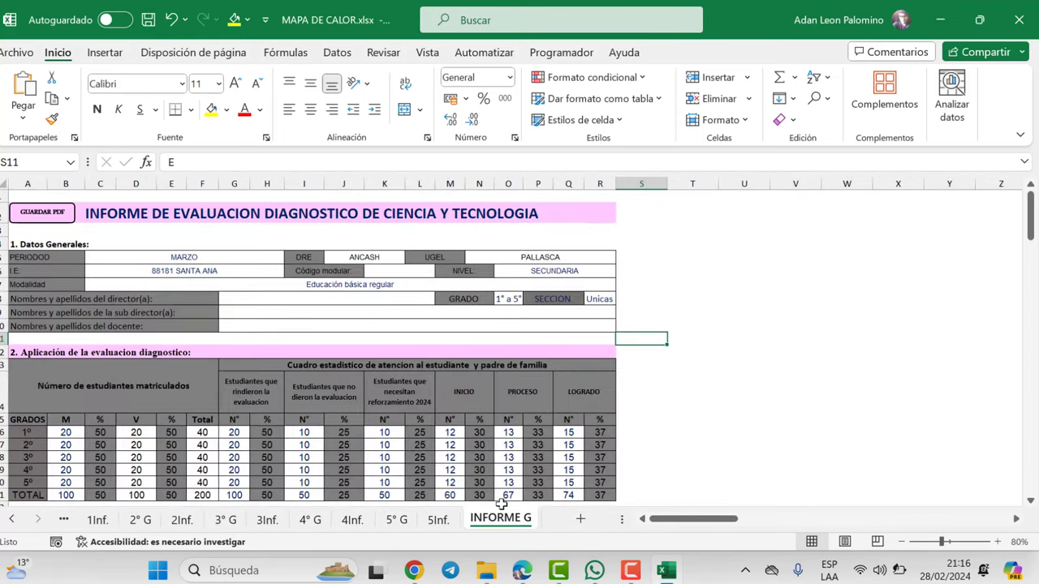
Examine the INFORME G report for grades 1° to 5°, including competencies, level interpretations, section 3.2 Metas, the statistical charts and the signature area
{"action": "left_click", "coordinate": [726, 391]}
{"action": "scroll", "coordinate": [308, 369], "scroll_direction": "down", "scroll_amount": 2}
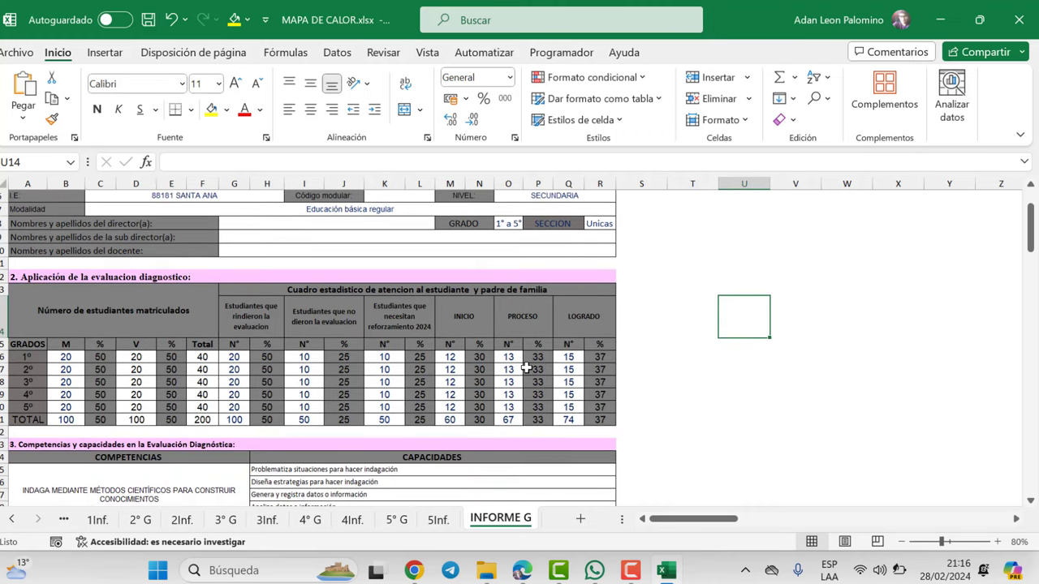
{"action": "scroll", "coordinate": [294, 253], "scroll_direction": "up", "scroll_amount": 2}
{"action": "scroll", "coordinate": [268, 213], "scroll_direction": "down", "scroll_amount": 12}
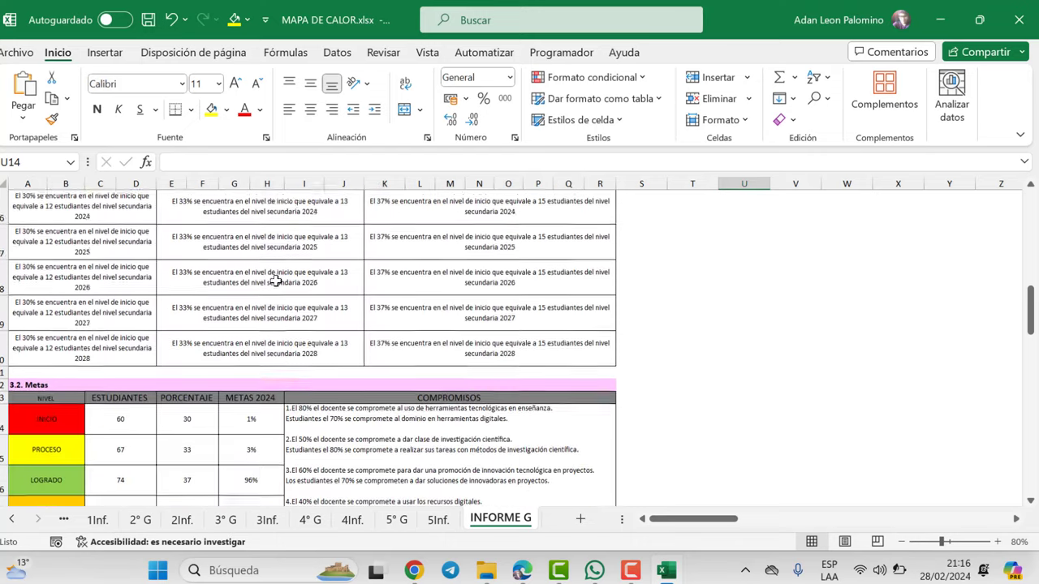
{"action": "scroll", "coordinate": [275, 280], "scroll_direction": "down", "scroll_amount": 2}
{"action": "scroll", "coordinate": [275, 281], "scroll_direction": "up", "scroll_amount": 3}
{"action": "scroll", "coordinate": [275, 282], "scroll_direction": "down", "scroll_amount": 10}
{"action": "scroll", "coordinate": [274, 293], "scroll_direction": "up", "scroll_amount": 8}
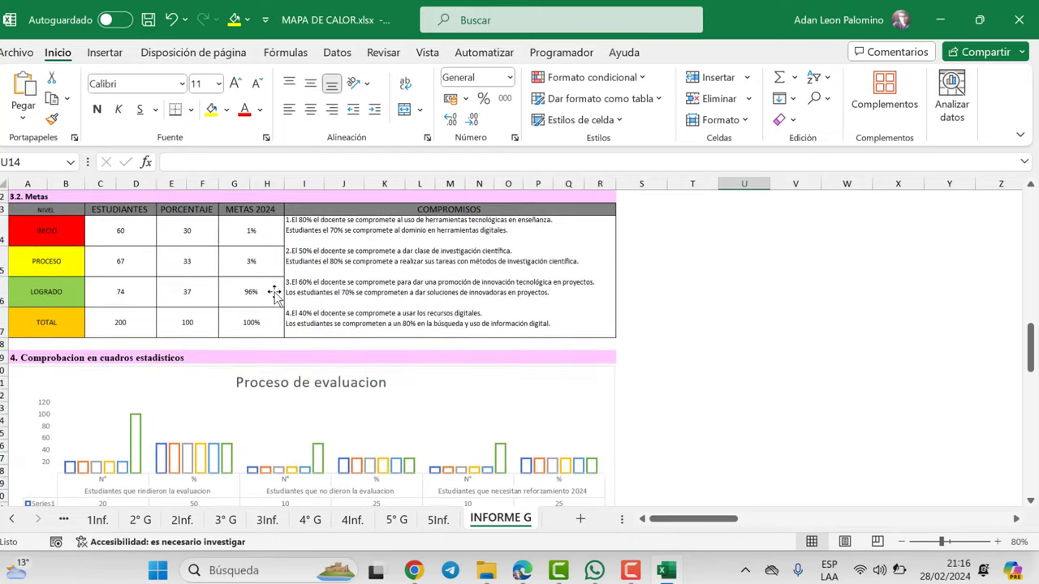
{"action": "scroll", "coordinate": [274, 292], "scroll_direction": "up", "scroll_amount": 12}
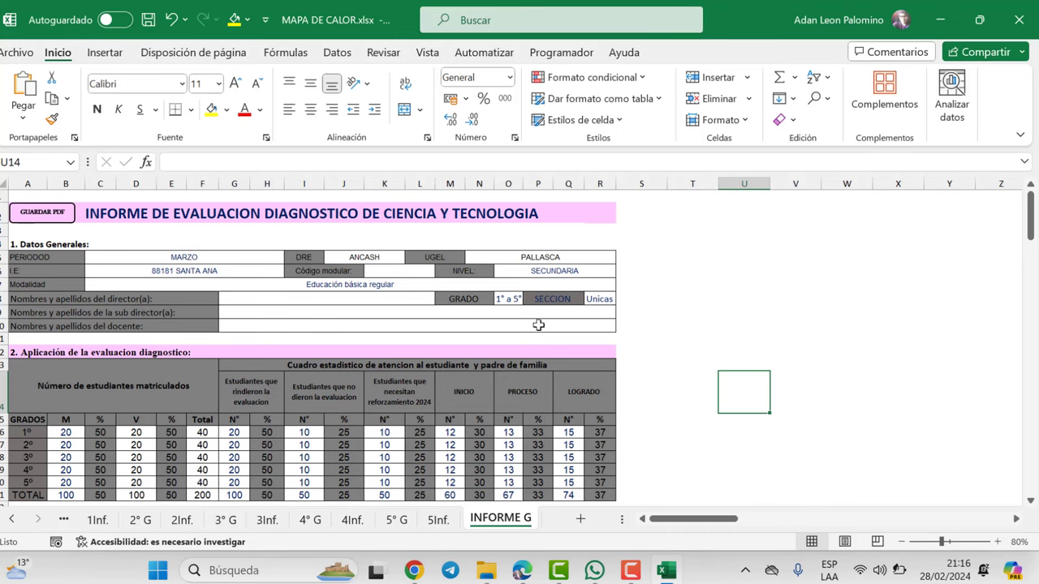
{"action": "scroll", "coordinate": [408, 328], "scroll_direction": "down", "scroll_amount": 4}
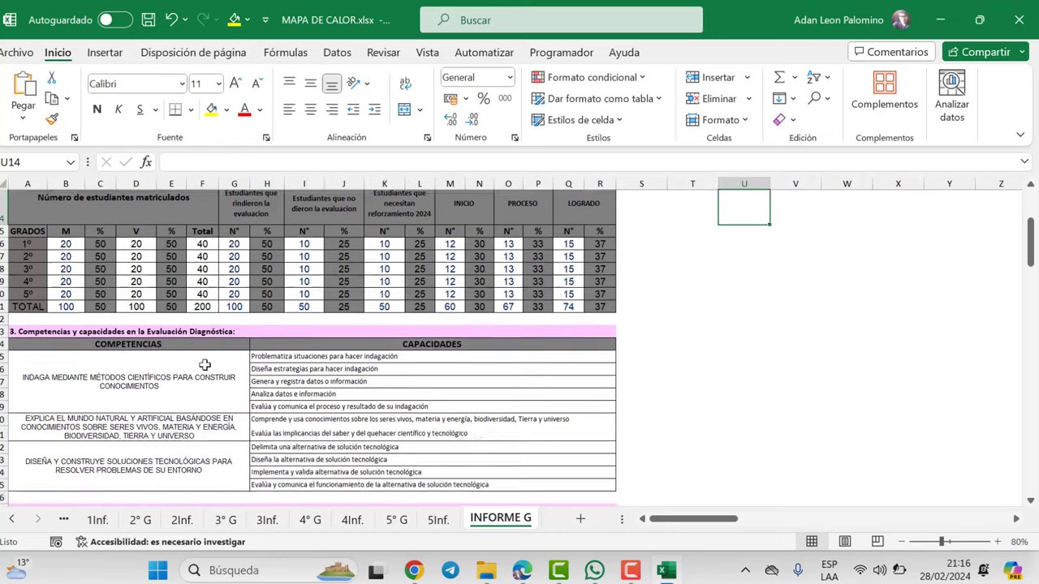
{"action": "scroll", "coordinate": [205, 365], "scroll_direction": "down", "scroll_amount": 20}
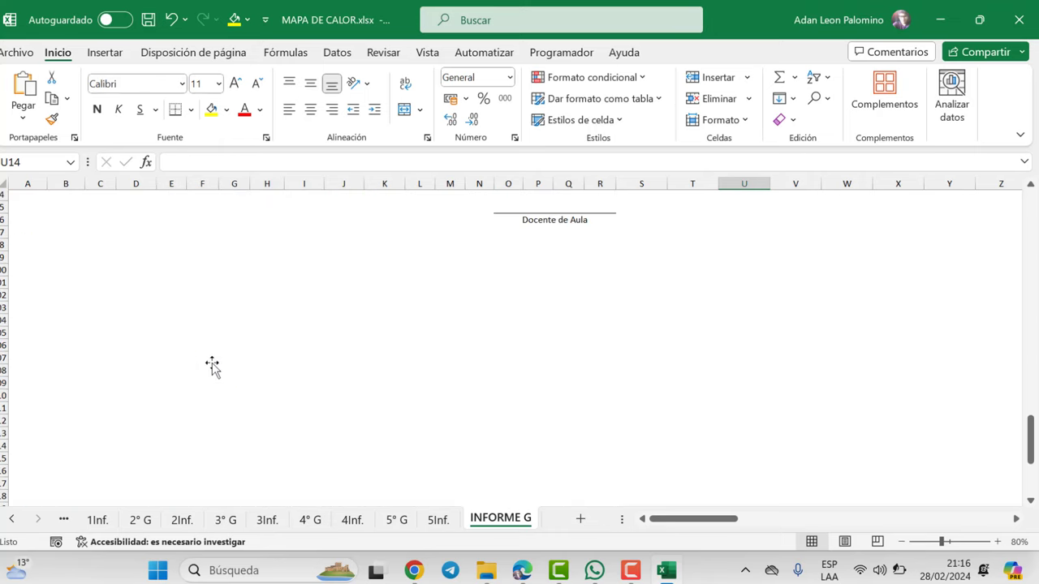
{"action": "scroll", "coordinate": [212, 367], "scroll_direction": "up", "scroll_amount": 15}
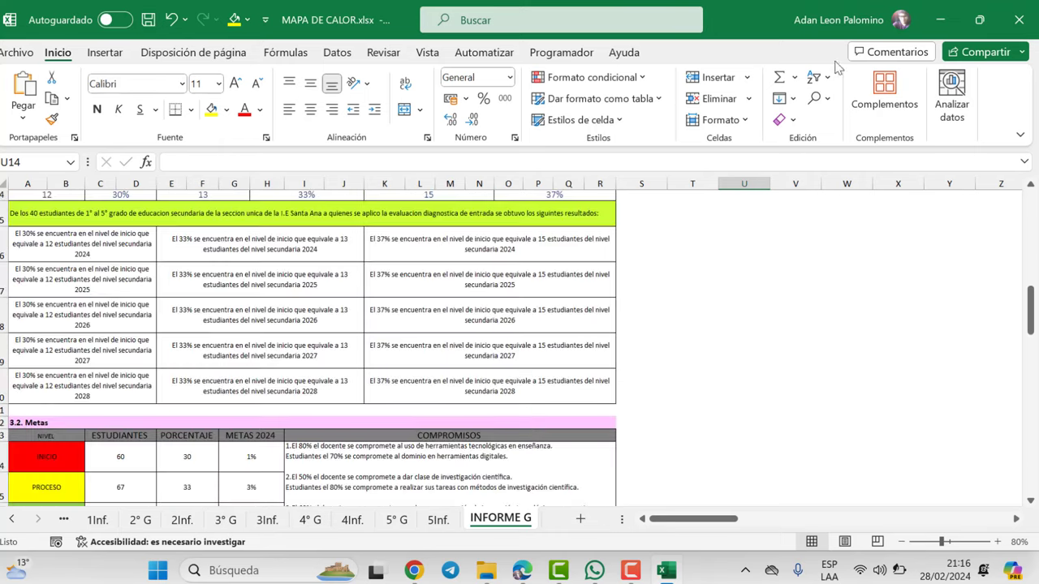
Close MAPA DE CALOR.xlsx without saving the changes and switch to the File Explorer window showing the Desktop
{"action": "left_click", "coordinate": [1020, 20]}
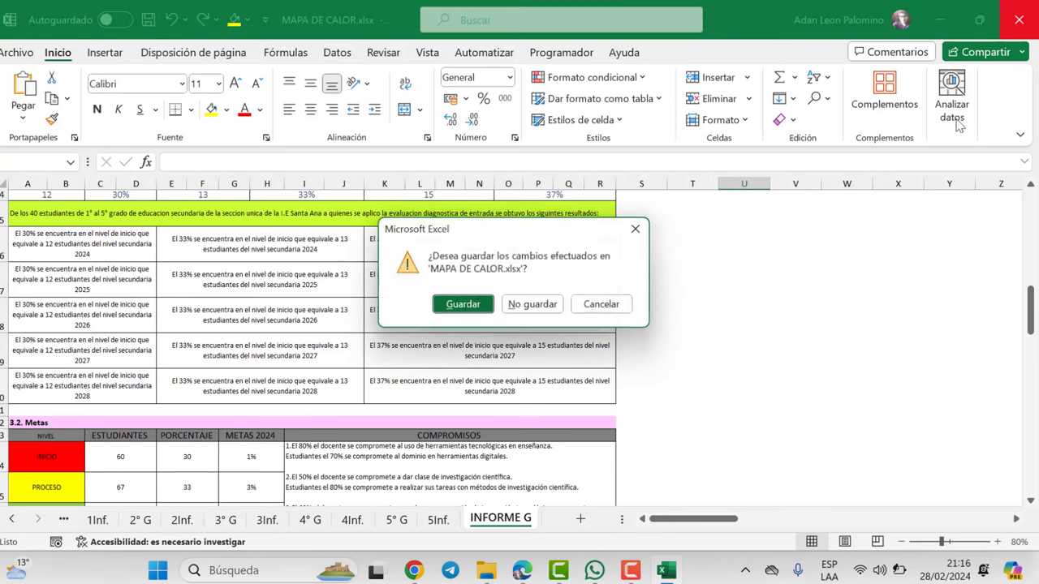
{"action": "left_click", "coordinate": [535, 304]}
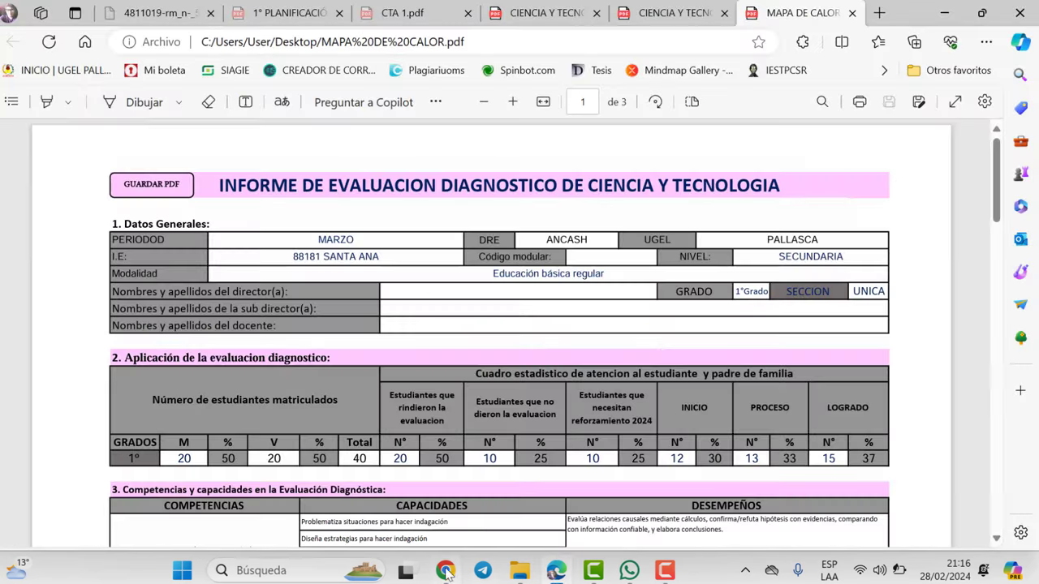
{"action": "key", "text": "alt+Tab"}
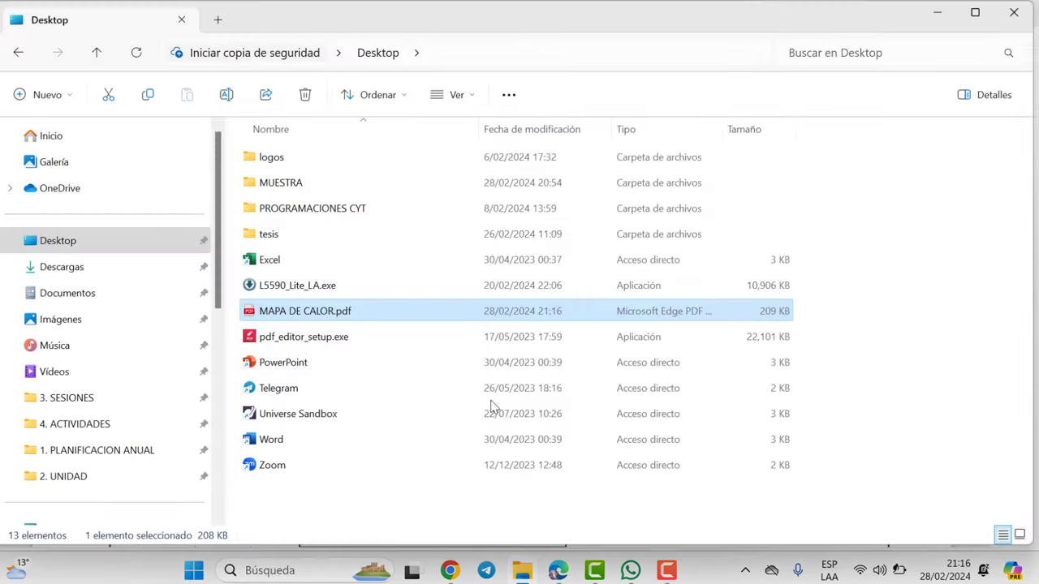
Open the Ciencia y Tecnología pedagogical folder PDF from MUESTRA, 6. EVALUACION DIAGNOSTICA, 4. CARPETA PEDAGOGICA
{"action": "double_click", "coordinate": [281, 185]}
{"action": "double_click", "coordinate": [340, 291]}
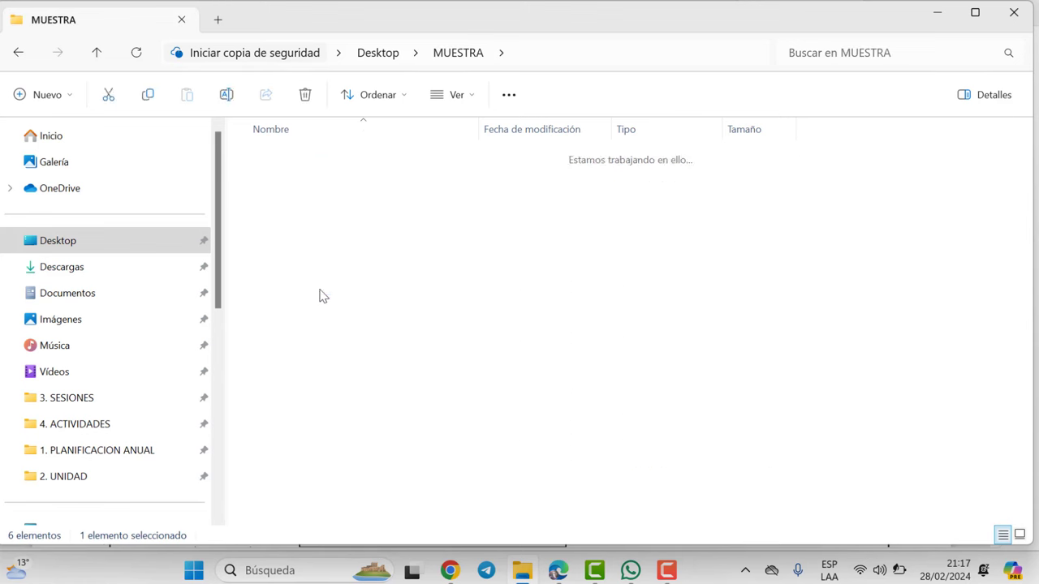
{"action": "double_click", "coordinate": [317, 237]}
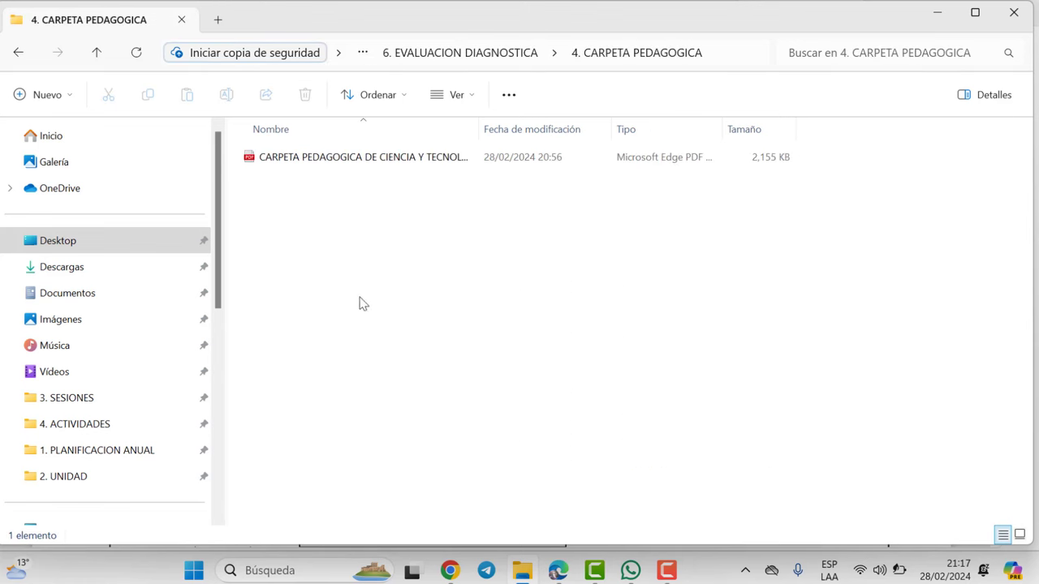
{"action": "double_click", "coordinate": [325, 159]}
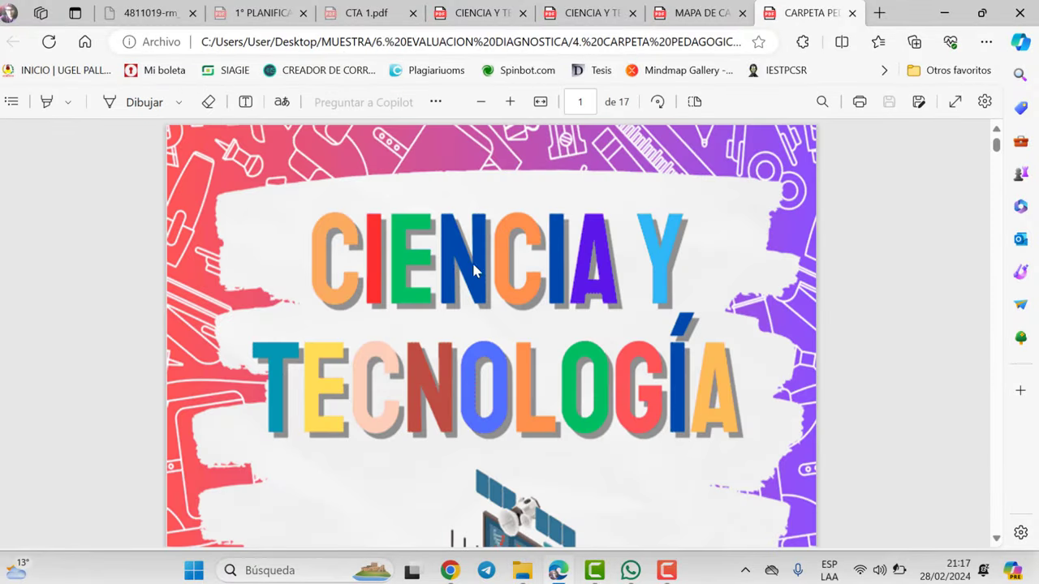
Enlarge the pedagogical folder's cover page and fit the PDF to the window width
{"action": "left_click", "coordinate": [509, 102]}
{"action": "left_click", "coordinate": [509, 102]}
{"action": "left_click_drag", "start_coordinate": [465, 546], "coordinate": [611, 545]}
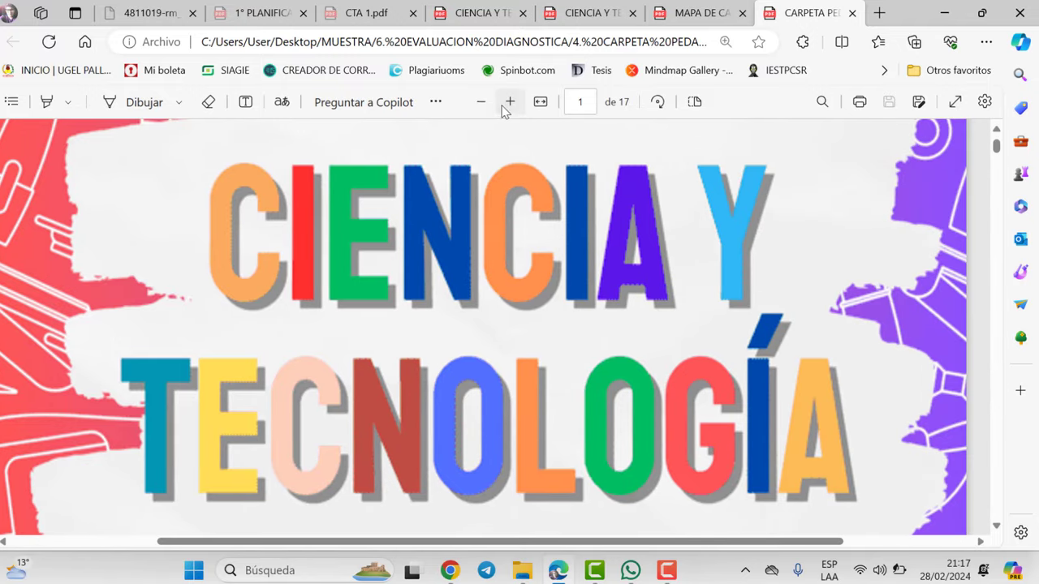
{"action": "left_click", "coordinate": [482, 105]}
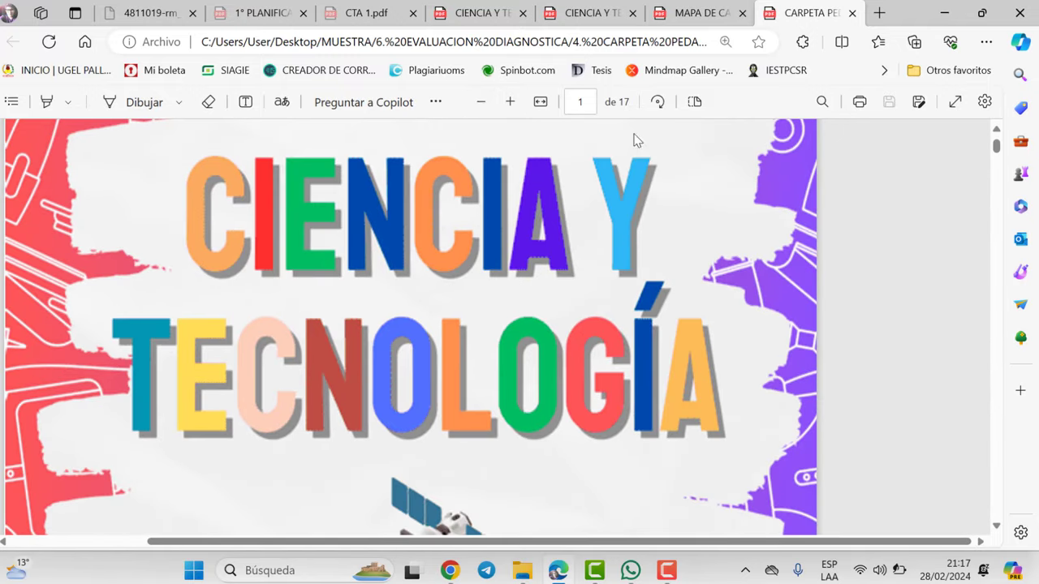
{"action": "left_click", "coordinate": [544, 104]}
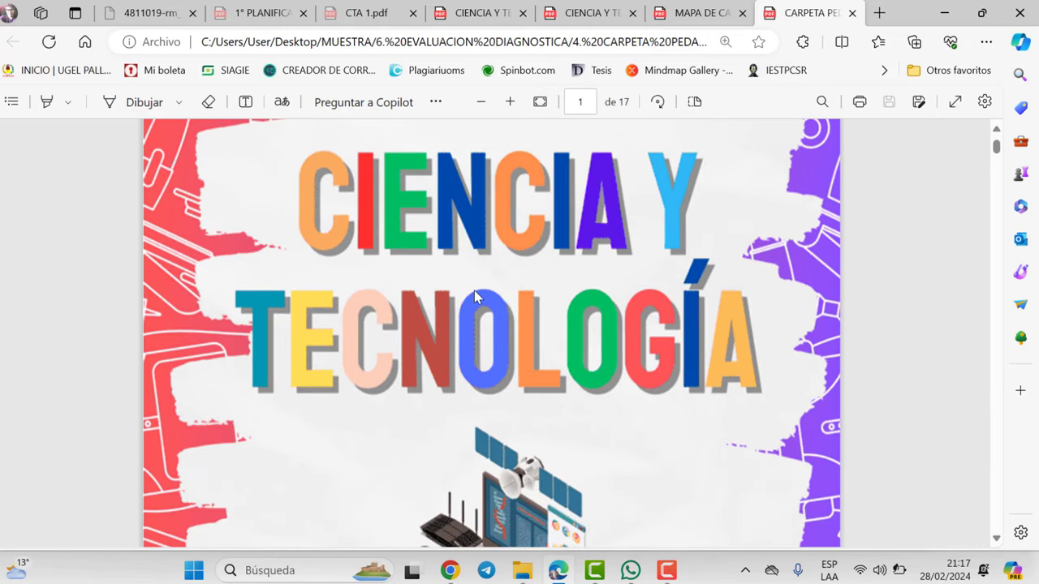
Examine the pedagogical folder's cover, its Institución Educativa title page with the 16-item index, and the Presentación page
{"action": "scroll", "coordinate": [503, 242], "scroll_direction": "up", "scroll_amount": 2}
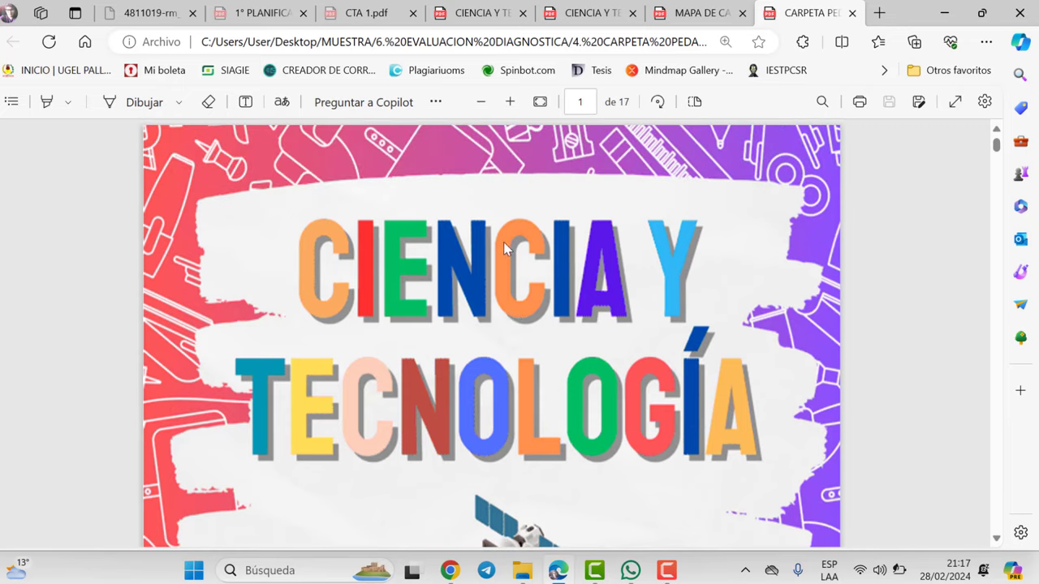
{"action": "scroll", "coordinate": [499, 325], "scroll_direction": "down", "scroll_amount": 12}
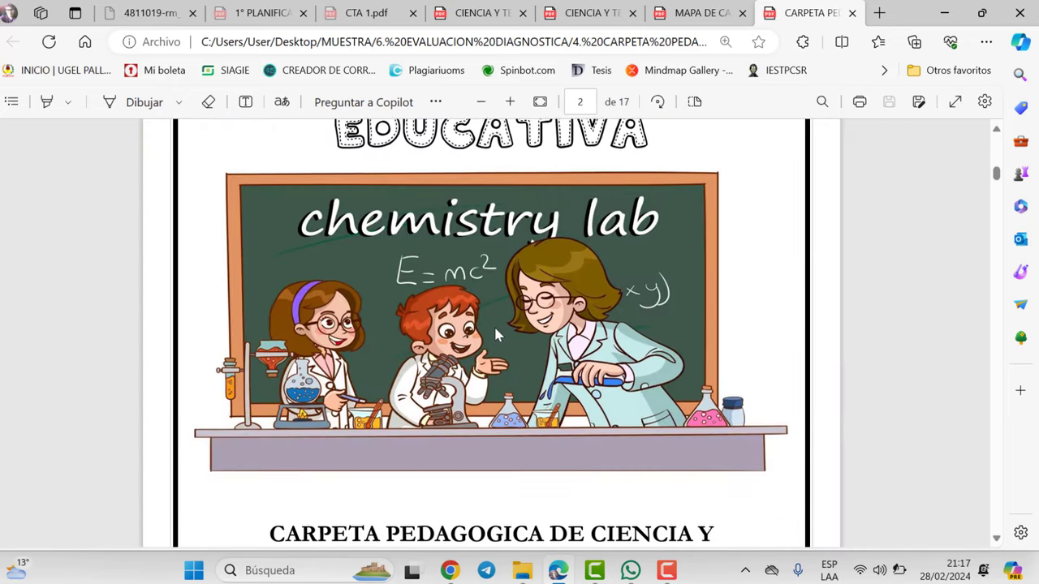
{"action": "scroll", "coordinate": [497, 333], "scroll_direction": "up", "scroll_amount": 3}
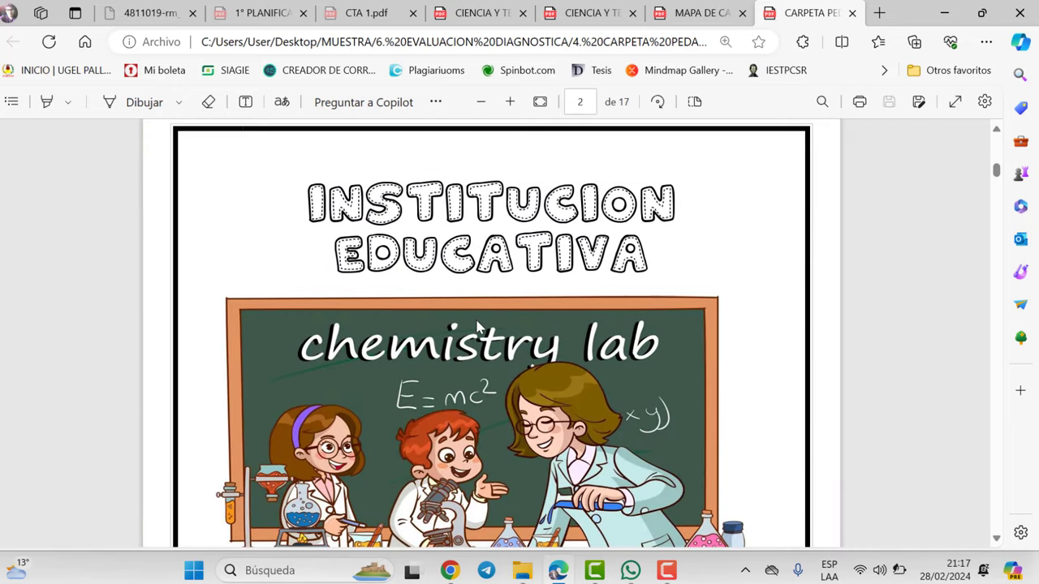
{"action": "scroll", "coordinate": [479, 327], "scroll_direction": "down", "scroll_amount": 8}
{"action": "scroll", "coordinate": [511, 353], "scroll_direction": "down", "scroll_amount": 1}
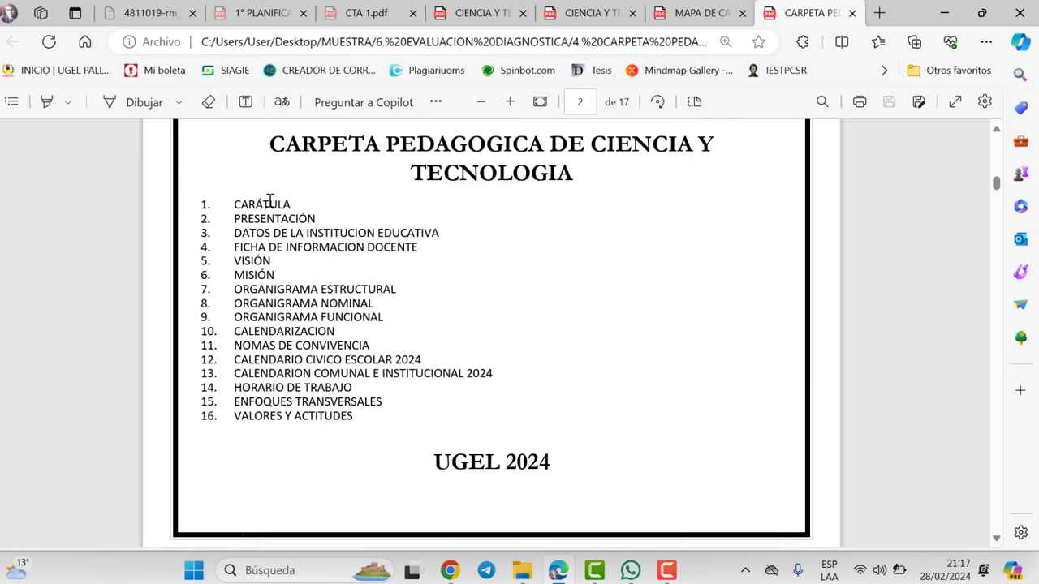
{"action": "scroll", "coordinate": [399, 365], "scroll_direction": "down", "scroll_amount": 4}
{"action": "scroll", "coordinate": [455, 292], "scroll_direction": "down", "scroll_amount": 3}
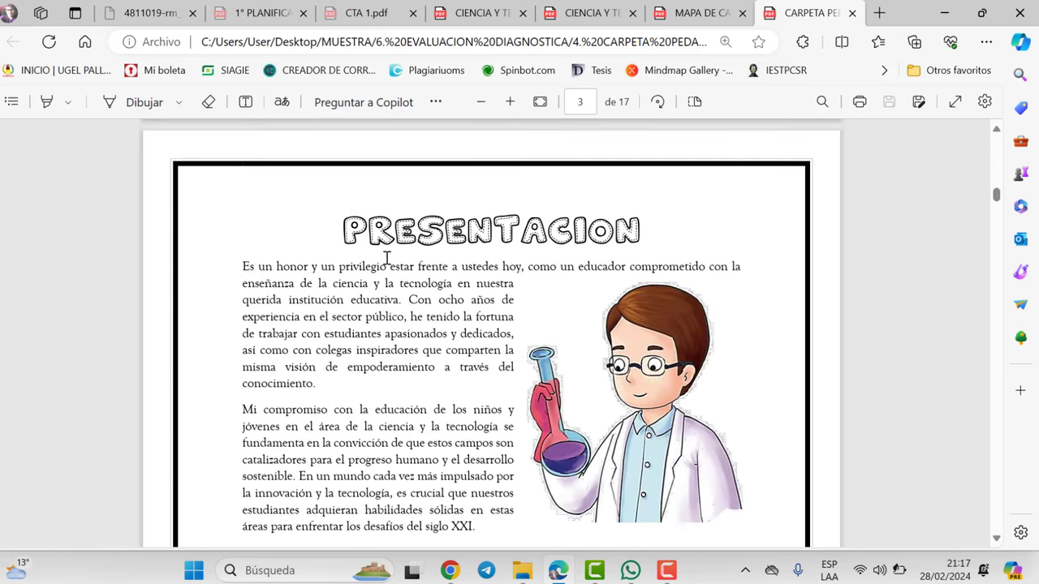
{"action": "scroll", "coordinate": [572, 287], "scroll_direction": "down", "scroll_amount": 4}
{"action": "scroll", "coordinate": [449, 255], "scroll_direction": "up", "scroll_amount": 4}
{"action": "scroll", "coordinate": [355, 304], "scroll_direction": "down", "scroll_amount": 1}
Examine the pedagogical folder's Datos de la Institución Educativa, Ficha de Información Docente, Visión Compartida and Misión Compartida pages
{"action": "scroll", "coordinate": [325, 301], "scroll_direction": "down", "scroll_amount": 10}
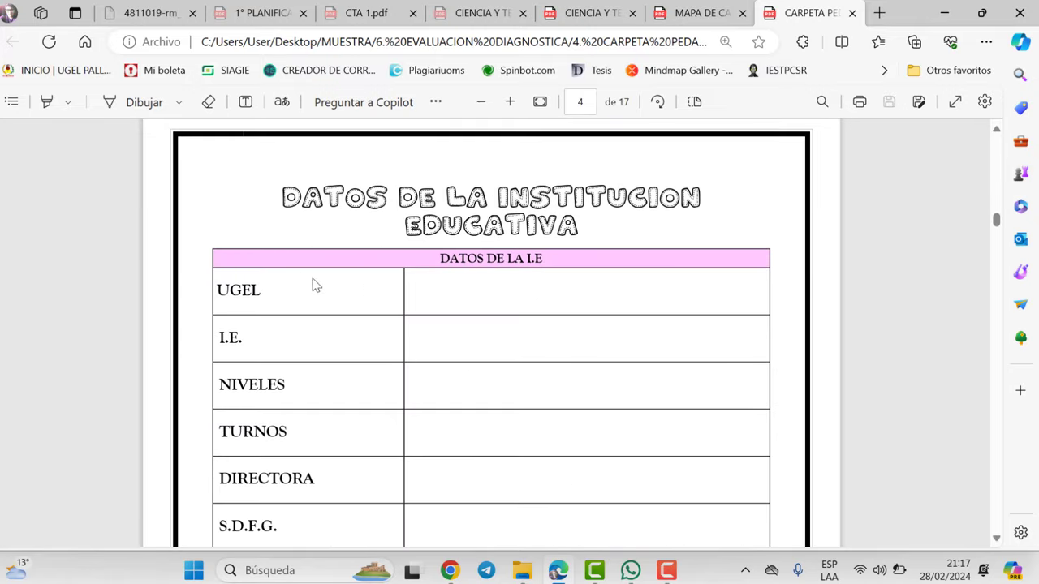
{"action": "scroll", "coordinate": [485, 273], "scroll_direction": "down", "scroll_amount": 2}
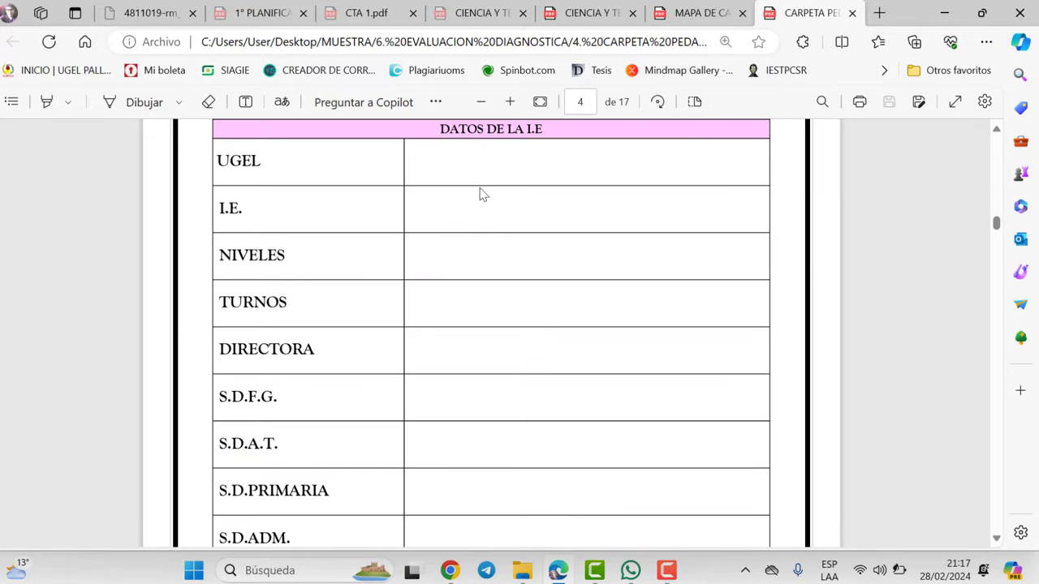
{"action": "scroll", "coordinate": [487, 406], "scroll_direction": "down", "scroll_amount": 15}
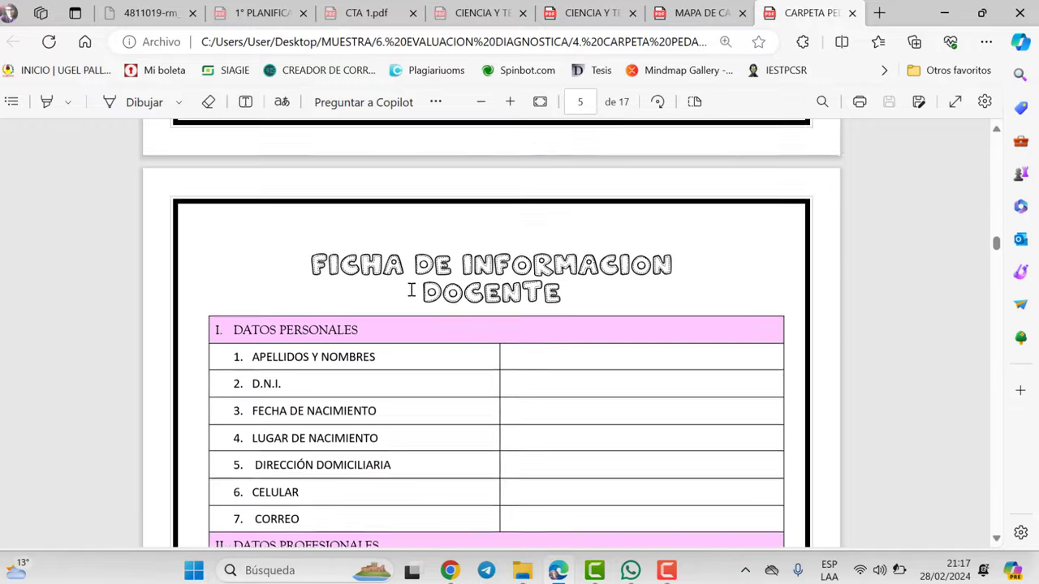
{"action": "scroll", "coordinate": [373, 292], "scroll_direction": "up", "scroll_amount": 1}
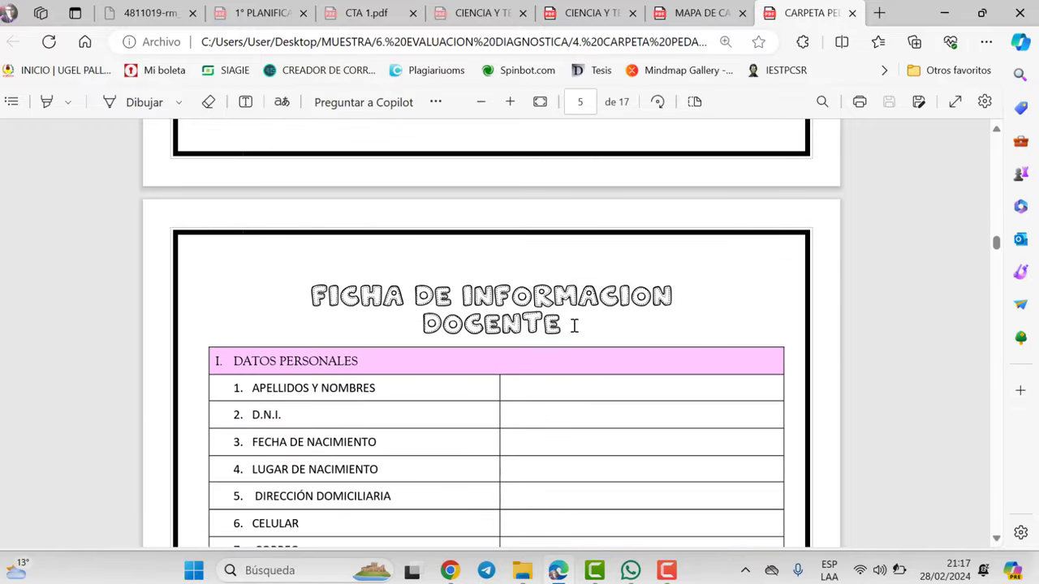
{"action": "scroll", "coordinate": [536, 323], "scroll_direction": "down", "scroll_amount": 12}
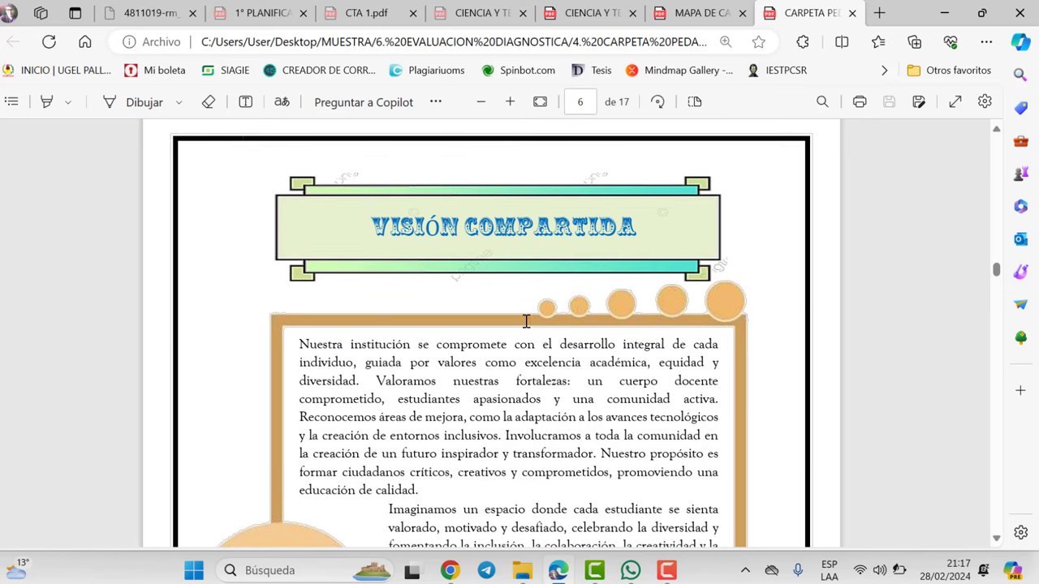
{"action": "scroll", "coordinate": [622, 285], "scroll_direction": "down", "scroll_amount": 10}
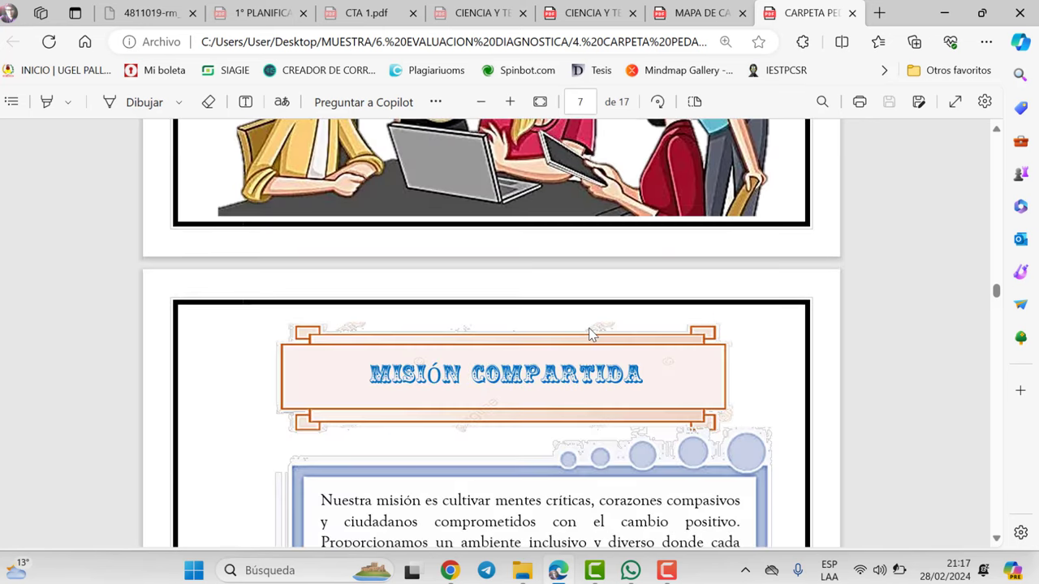
{"action": "scroll", "coordinate": [626, 382], "scroll_direction": "down", "scroll_amount": 10}
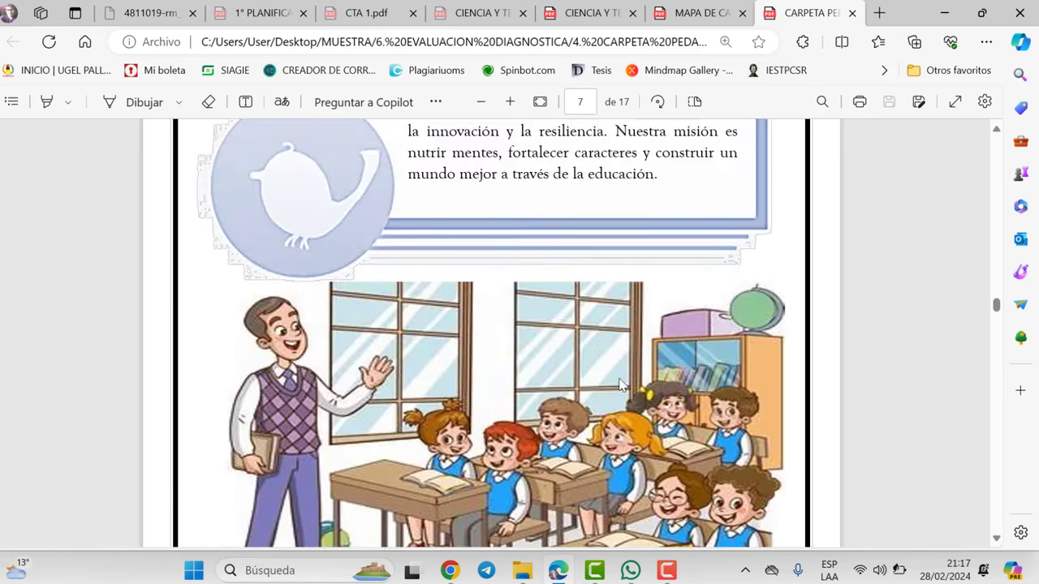
Examine the remaining folder pages, from the organization chart through the 2024 calendar, Horario de Trabajo and Enfoques Transversales to Valores y Actitudes
{"action": "scroll", "coordinate": [576, 323], "scroll_direction": "down", "scroll_amount": 20}
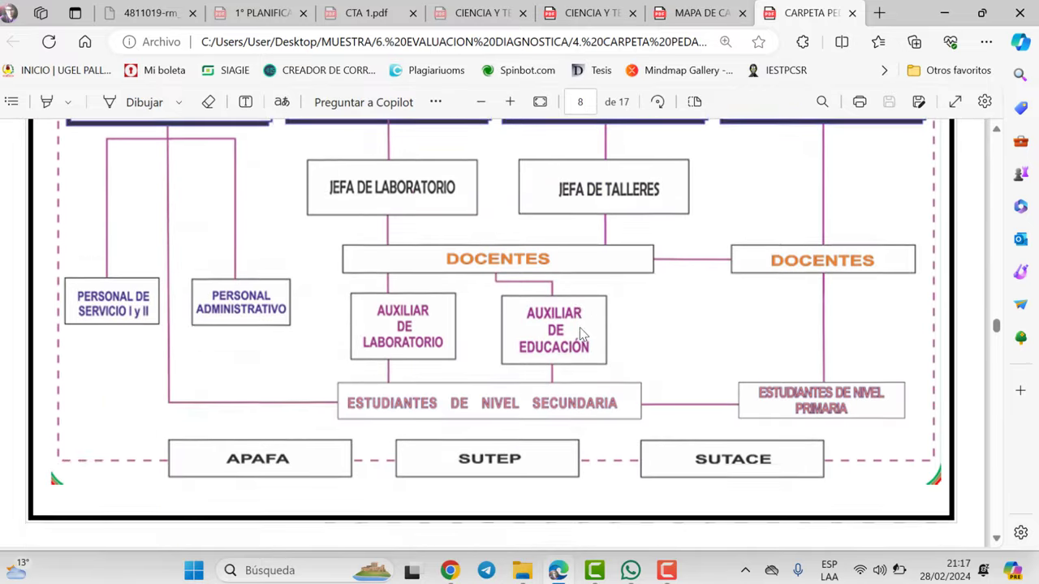
{"action": "scroll", "coordinate": [582, 347], "scroll_direction": "down", "scroll_amount": 20}
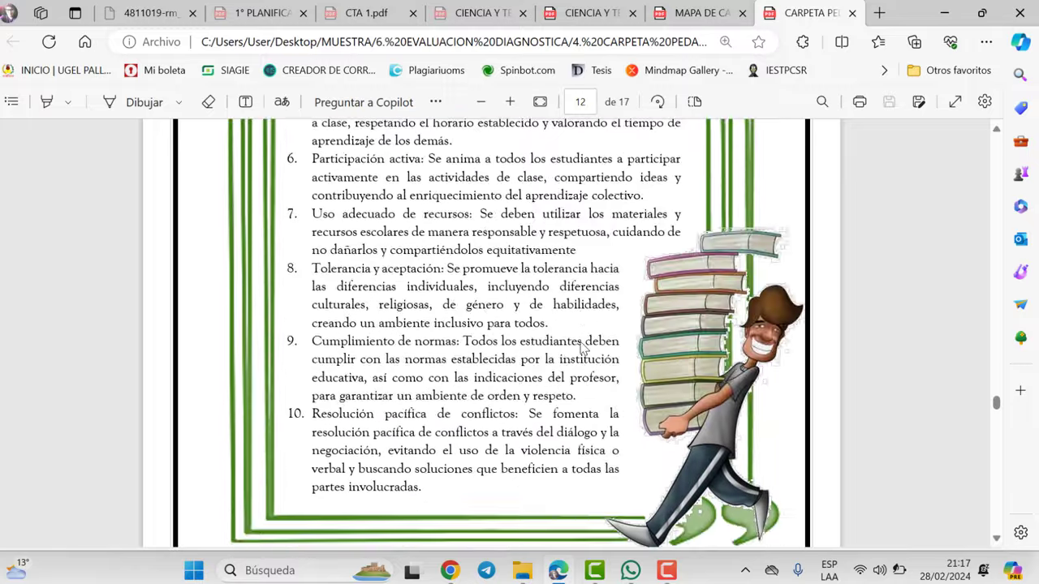
{"action": "scroll", "coordinate": [581, 348], "scroll_direction": "down", "scroll_amount": 20}
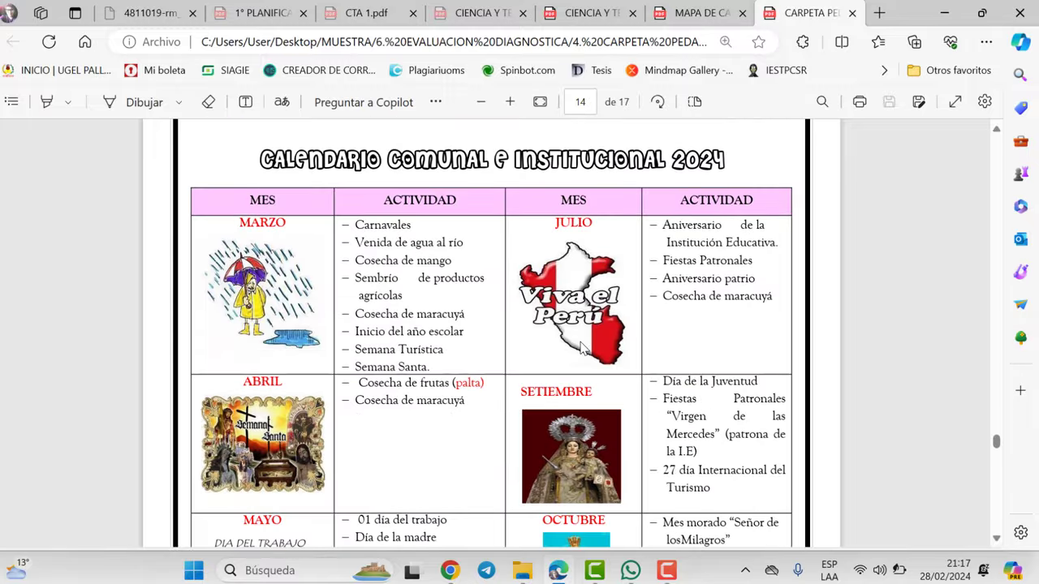
{"action": "scroll", "coordinate": [581, 347], "scroll_direction": "down", "scroll_amount": 15}
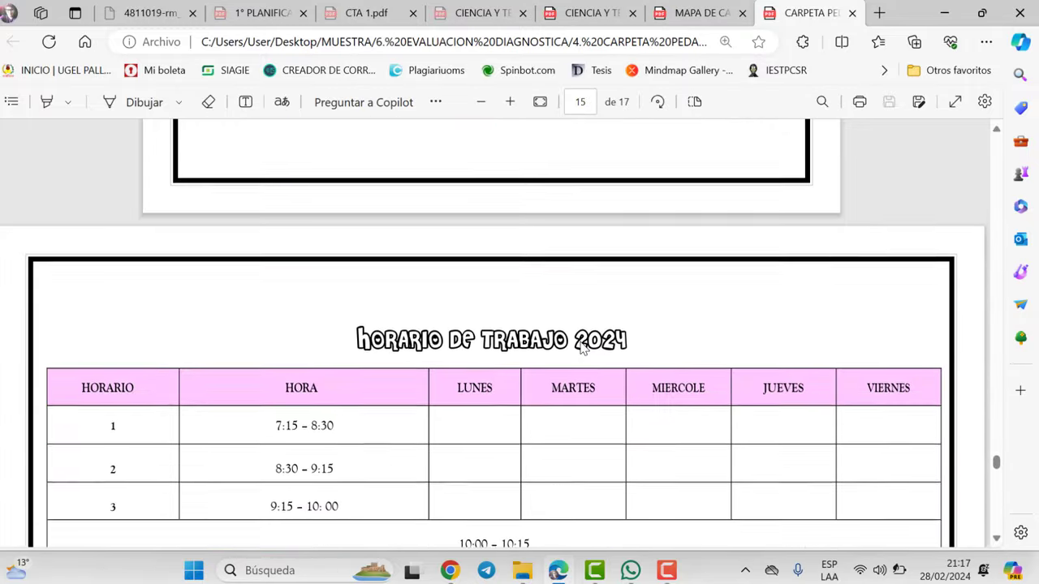
{"action": "scroll", "coordinate": [581, 348], "scroll_direction": "down", "scroll_amount": 10}
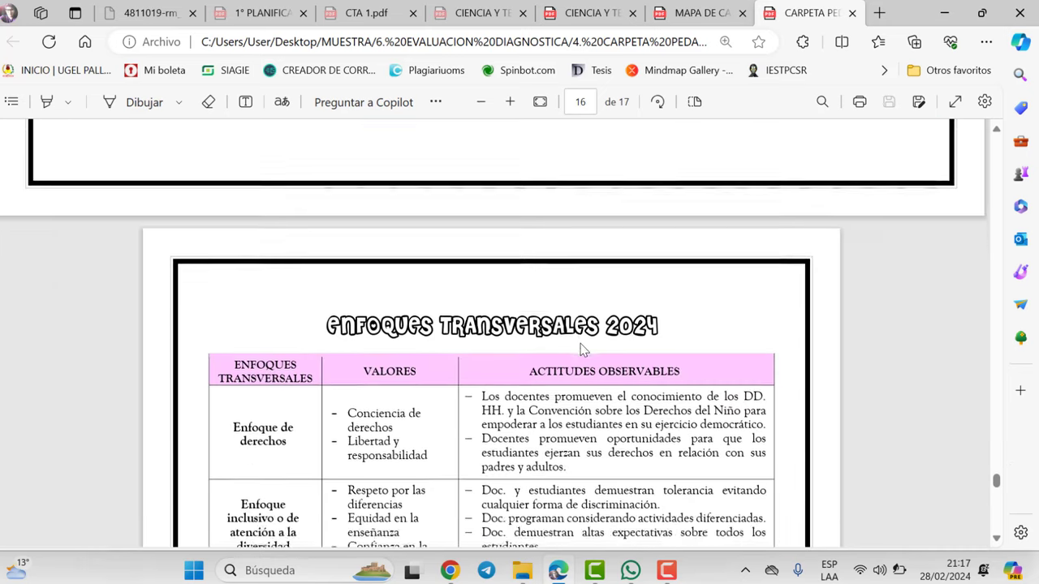
{"action": "scroll", "coordinate": [581, 341], "scroll_direction": "down", "scroll_amount": 10}
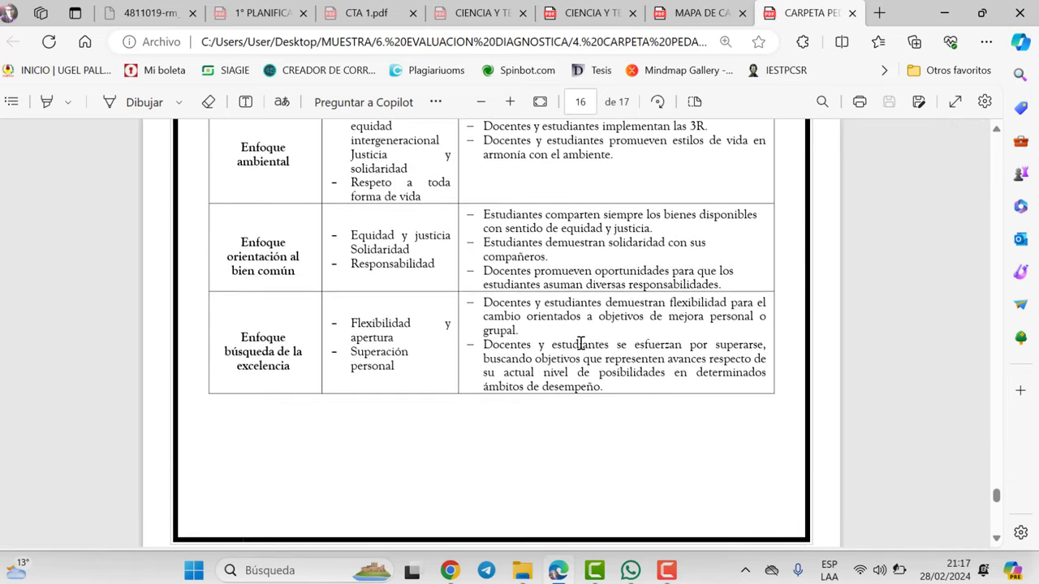
{"action": "scroll", "coordinate": [581, 346], "scroll_direction": "down", "scroll_amount": 15}
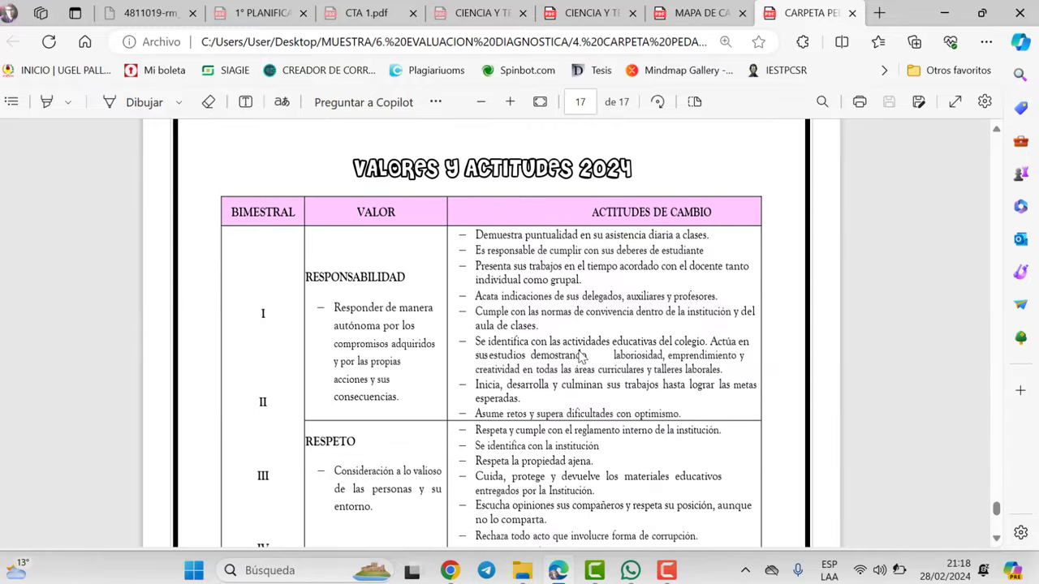
Review the folder backwards from Valores y Actitudes 2024 through the community and school calendars to the Organigrama Nominal
{"action": "scroll", "coordinate": [580, 349], "scroll_direction": "up", "scroll_amount": 20}
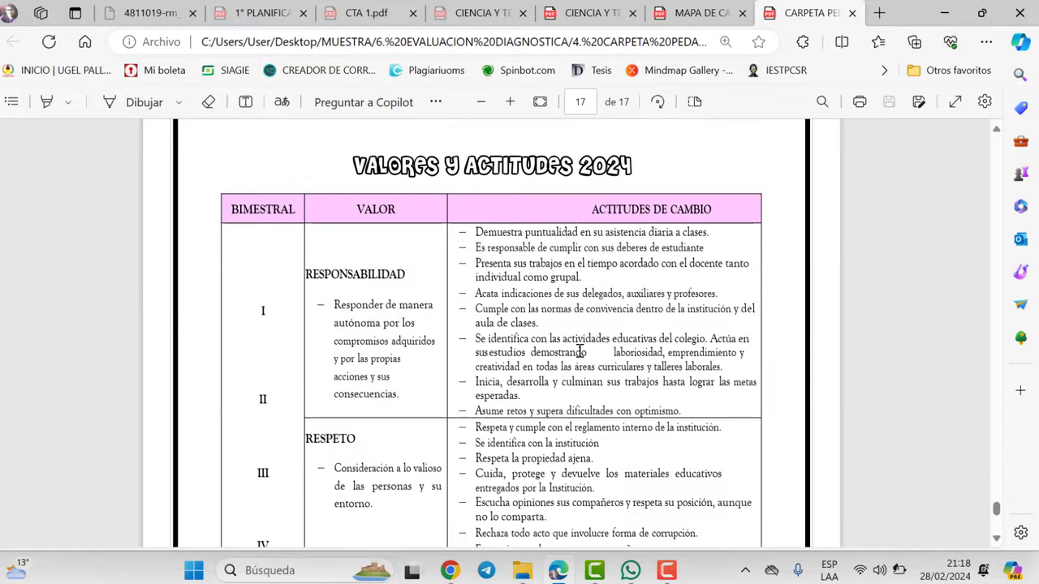
{"action": "scroll", "coordinate": [579, 350], "scroll_direction": "up", "scroll_amount": 20}
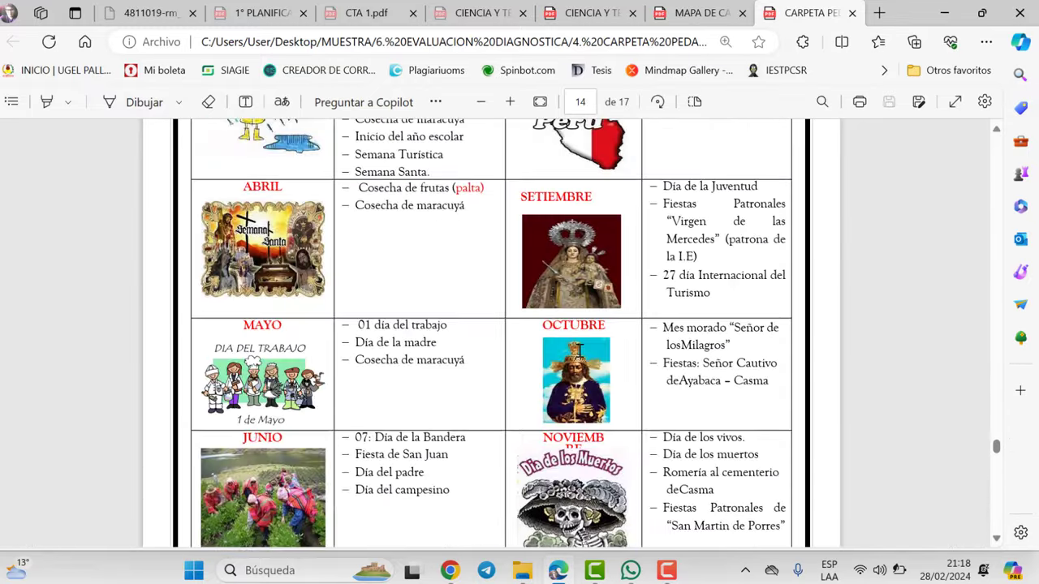
{"action": "scroll", "coordinate": [579, 351], "scroll_direction": "up", "scroll_amount": 20}
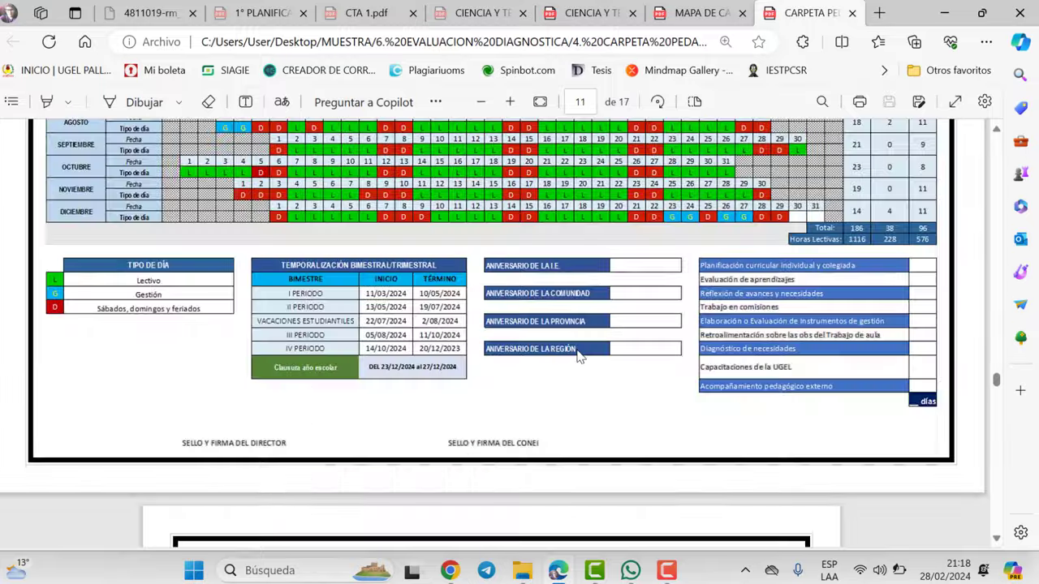
{"action": "scroll", "coordinate": [573, 355], "scroll_direction": "down", "scroll_amount": 3}
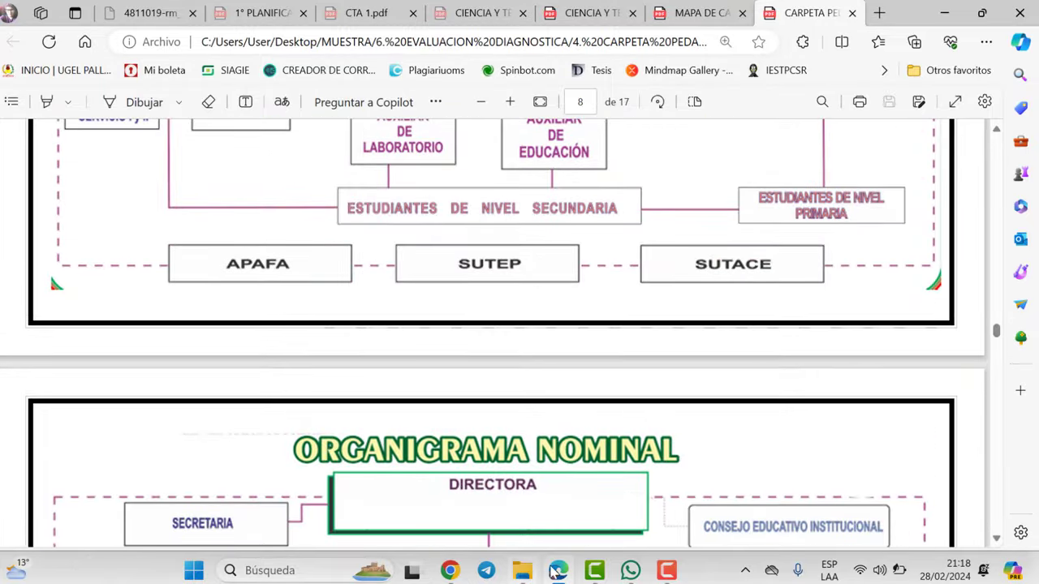
Open the first-grade PDF 1° EdA y-o Unidad CyT 2024 from MUESTRA, 2. UNIDAD, and show its Datos Generales
{"action": "left_click", "coordinate": [522, 571]}
{"action": "left_click", "coordinate": [557, 499]}
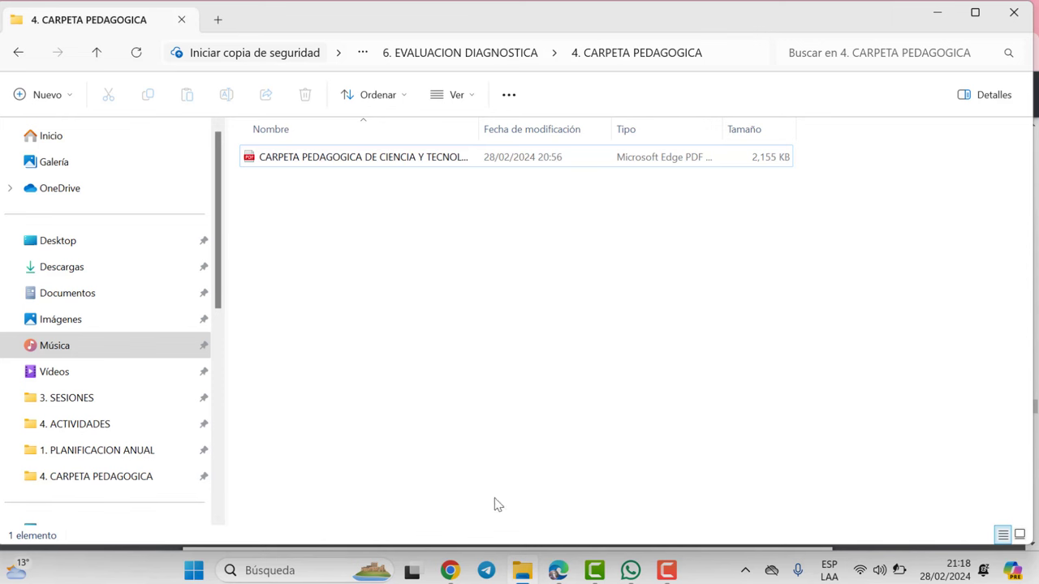
{"action": "left_click", "coordinate": [107, 57]}
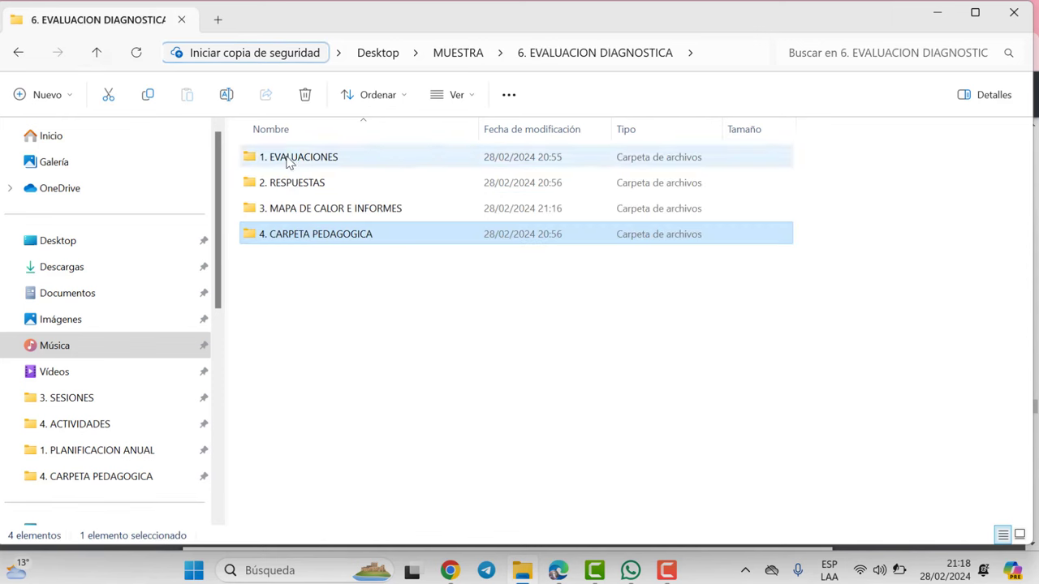
{"action": "left_click", "coordinate": [97, 53]}
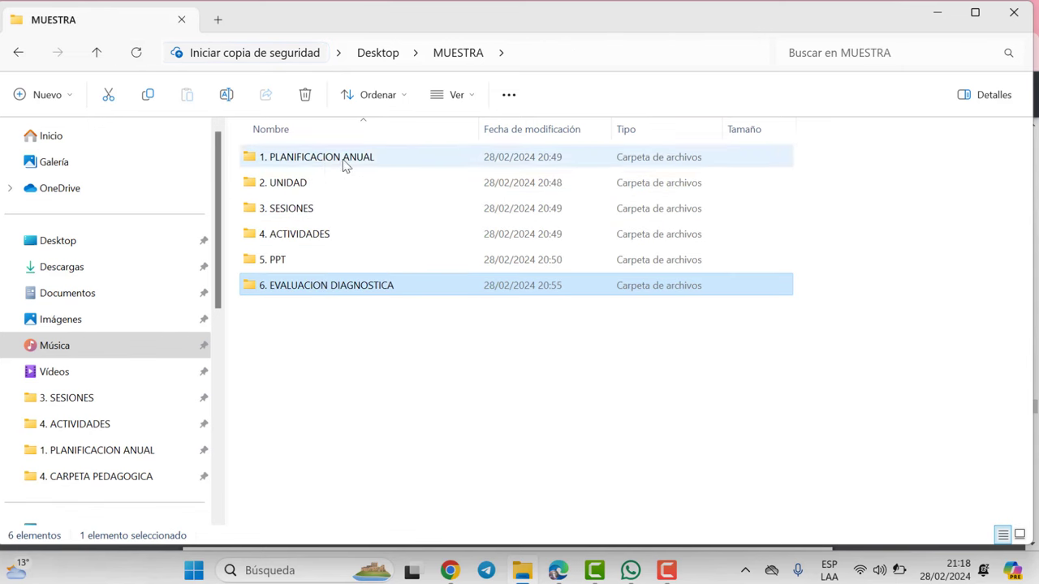
{"action": "double_click", "coordinate": [296, 183]}
{"action": "double_click", "coordinate": [302, 159]}
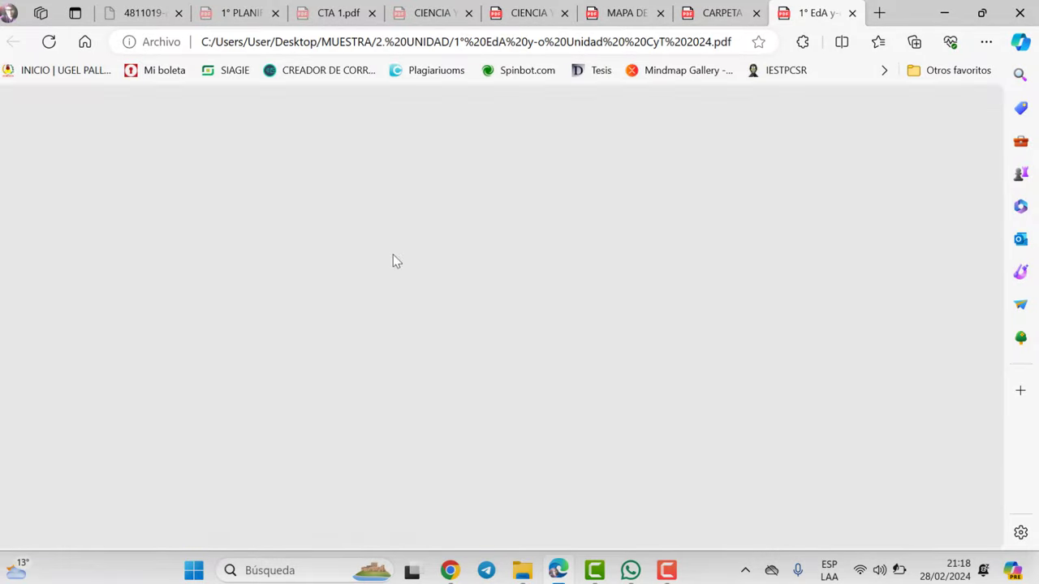
{"action": "scroll", "coordinate": [454, 241], "scroll_direction": "down", "scroll_amount": 2}
{"action": "scroll", "coordinate": [454, 242], "scroll_direction": "up", "scroll_amount": 1}
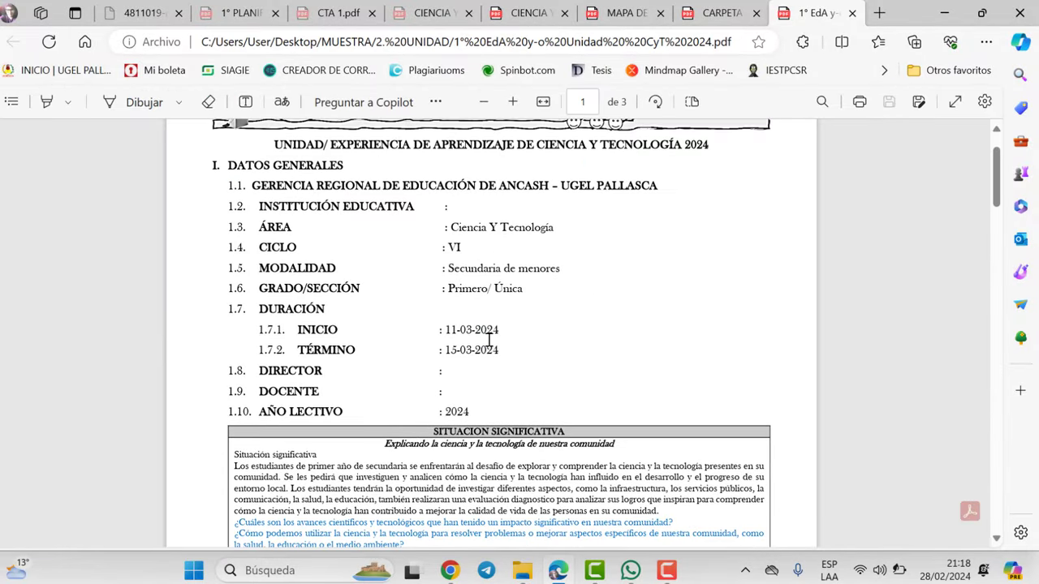
Check the dates and title of learning experience 00 in section X of the 1° Planificación Anual PDF
{"action": "left_click", "coordinate": [237, 13]}
{"action": "scroll", "coordinate": [536, 313], "scroll_direction": "up", "scroll_amount": 5}
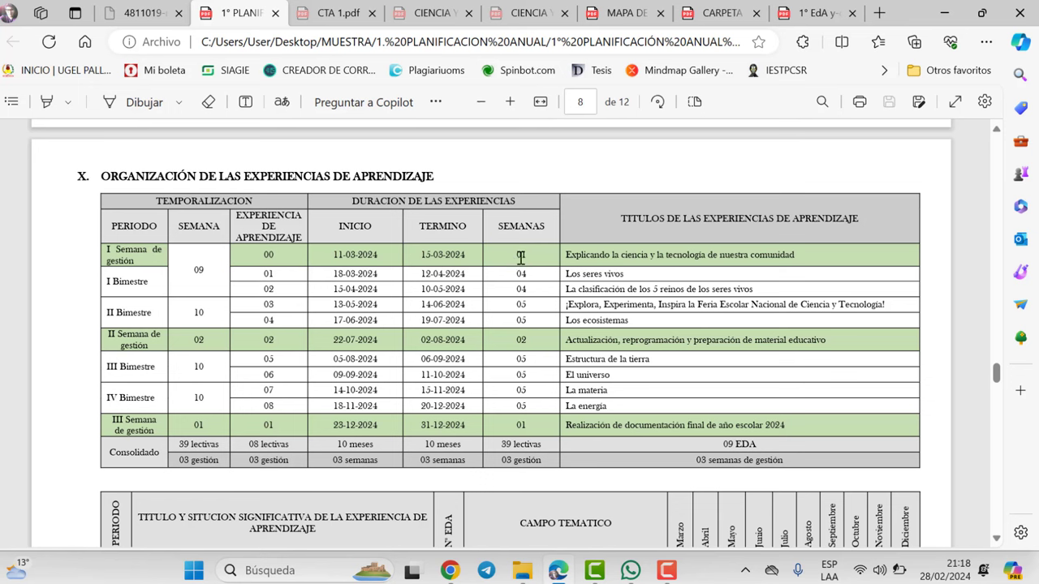
{"action": "left_click_drag", "start_coordinate": [335, 255], "coordinate": [596, 257]}
{"action": "left_click", "coordinate": [678, 257]}
Return to the first-grade unit PDF and examine its Campos temáticos table, highlighting the second item on the diagnostic evaluations
{"action": "left_click", "coordinate": [814, 13]}
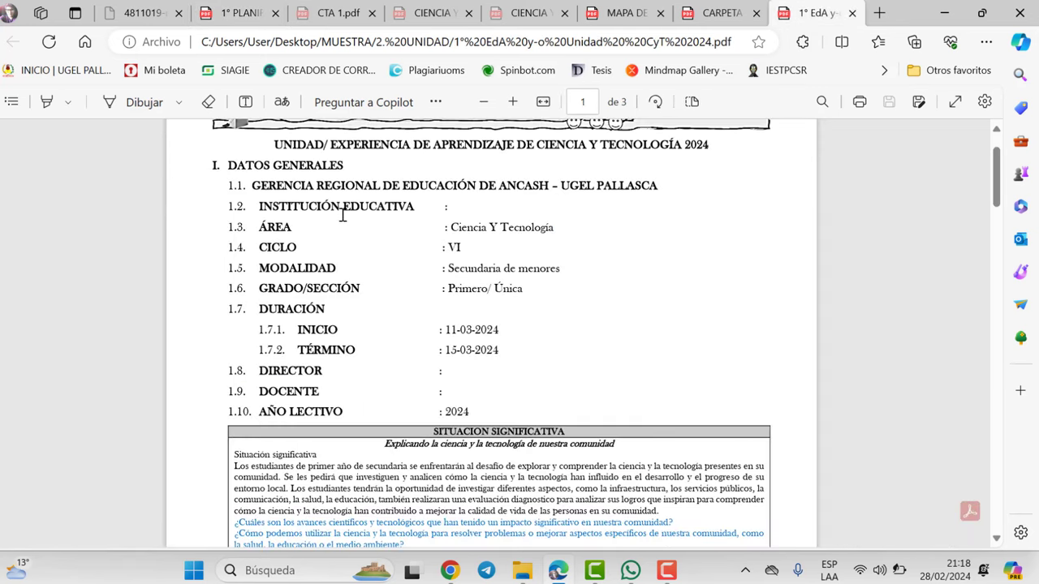
{"action": "scroll", "coordinate": [452, 301], "scroll_direction": "down", "scroll_amount": 8}
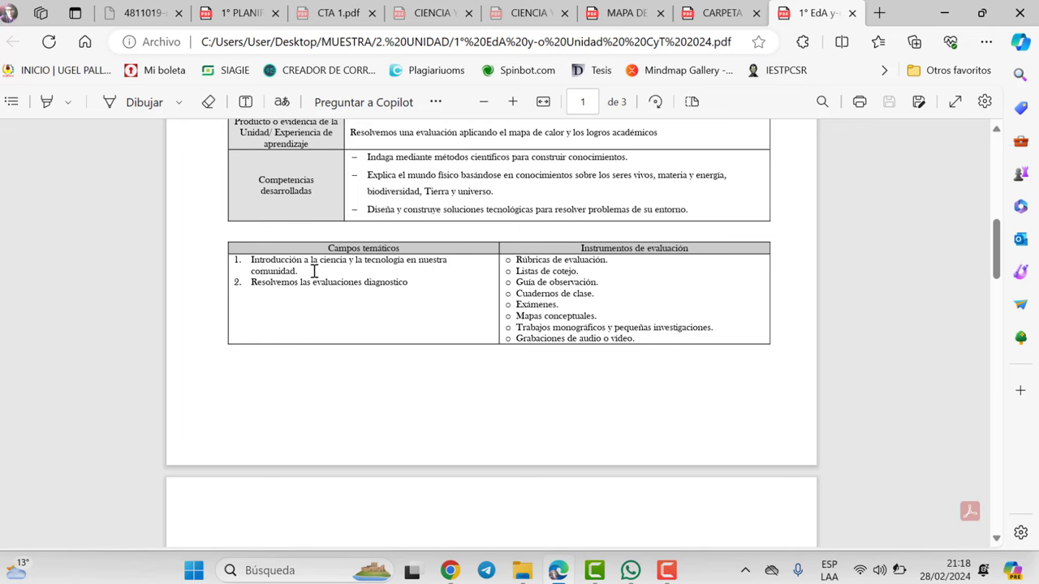
{"action": "left_click_drag", "start_coordinate": [416, 285], "coordinate": [251, 286]}
{"action": "left_click", "coordinate": [262, 297]}
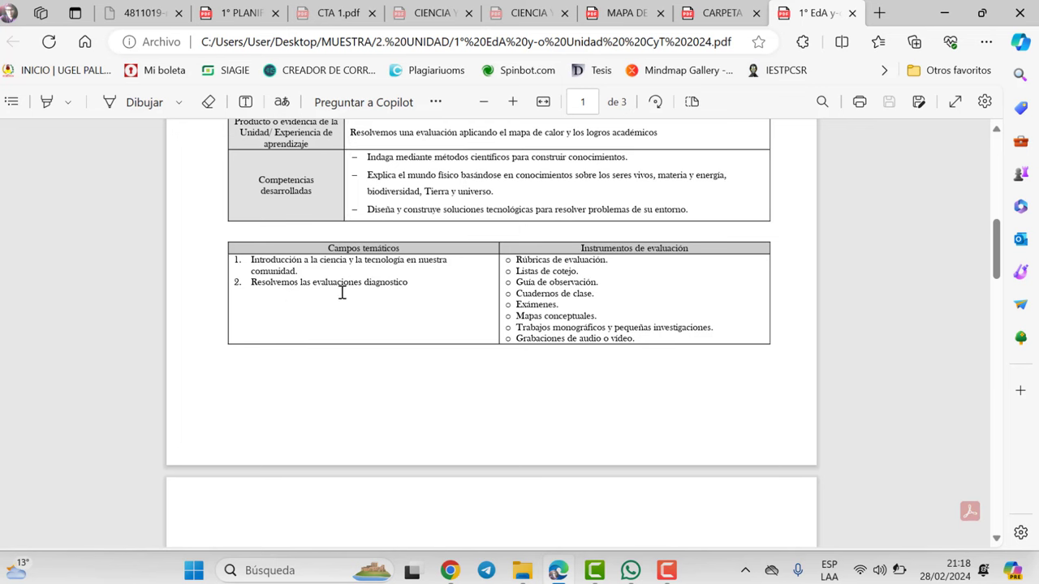